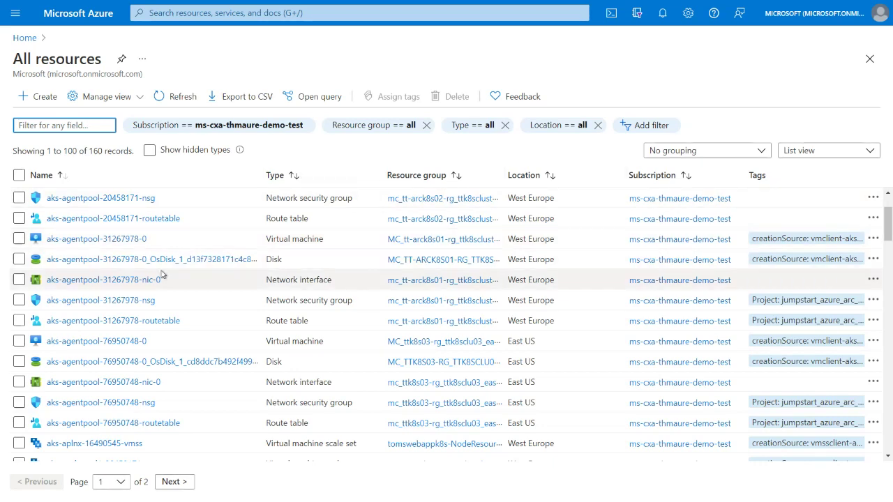
# Examine the types in the All resources list, noting the Server - Azure Arc entry of APP01
pyautogui.scroll(-3, 155, 275)
pyautogui.scroll(-3, 154, 274)
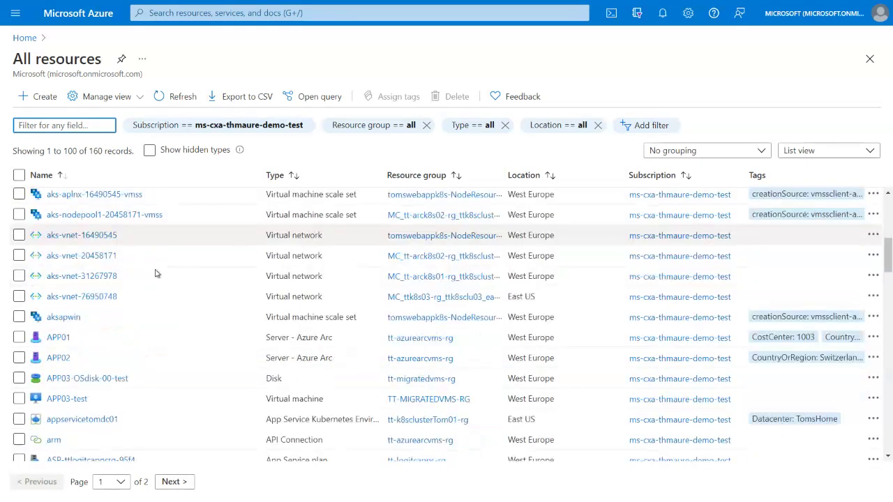
pyautogui.scroll(-3, 156, 273)
pyautogui.scroll(1, 173, 258)
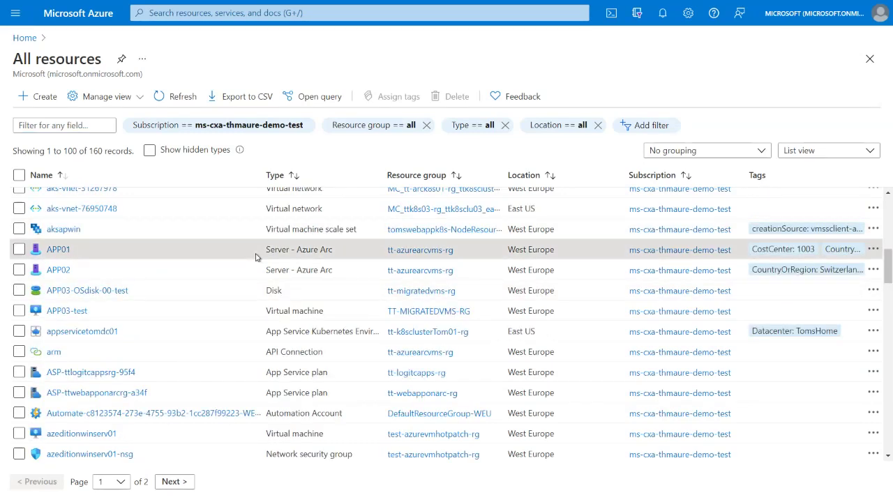
pyautogui.moveTo(265, 250); pyautogui.dragTo(343, 254)
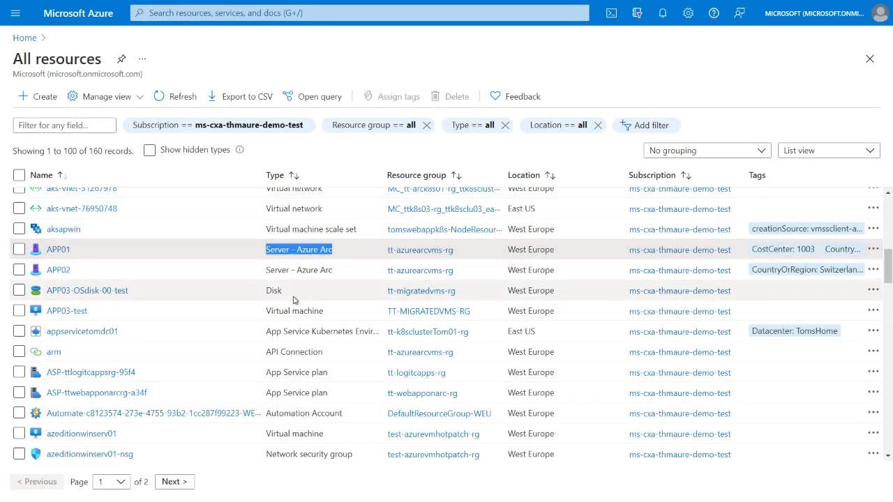
pyautogui.scroll(-2, 293, 272)
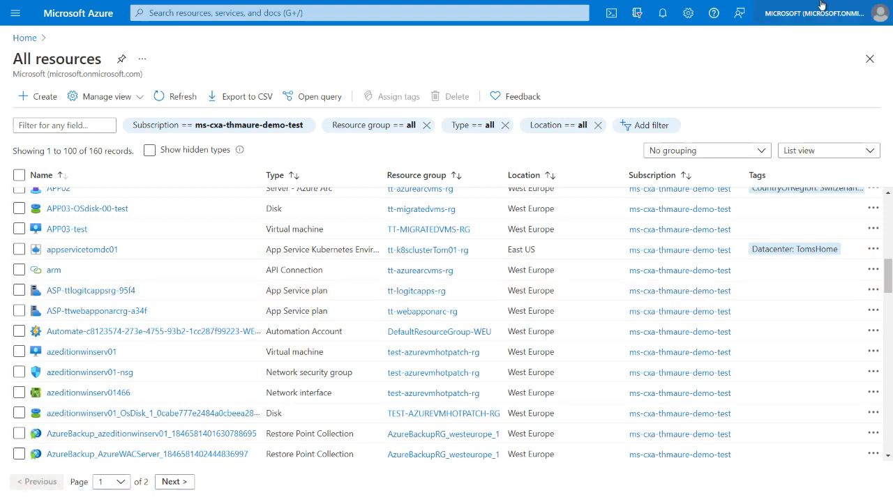
# Enlarge the portal page by raising the browser zoom one level above 110%
pyautogui.moveTo(790, 6)
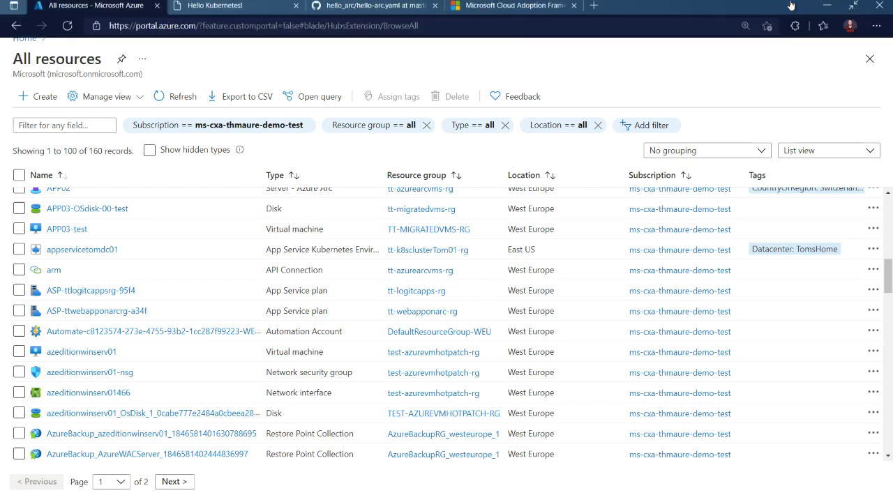
pyautogui.click(875, 26)
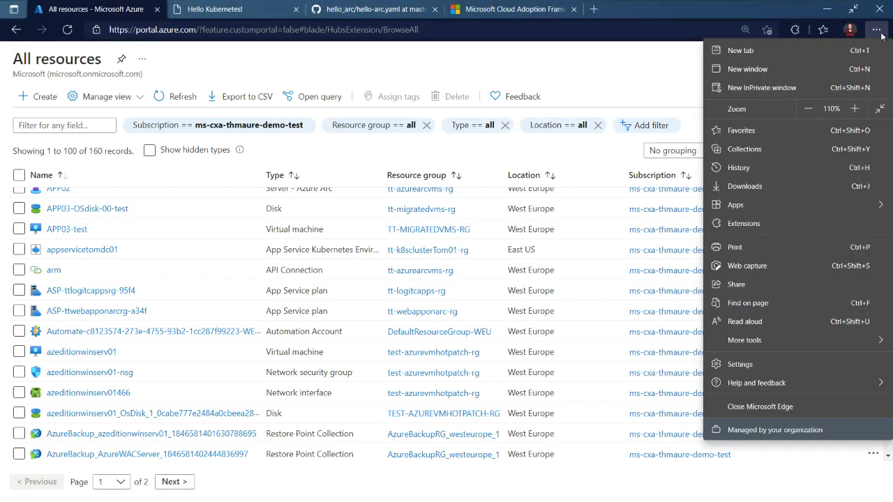
pyautogui.click(855, 108)
pyautogui.click(663, 76)
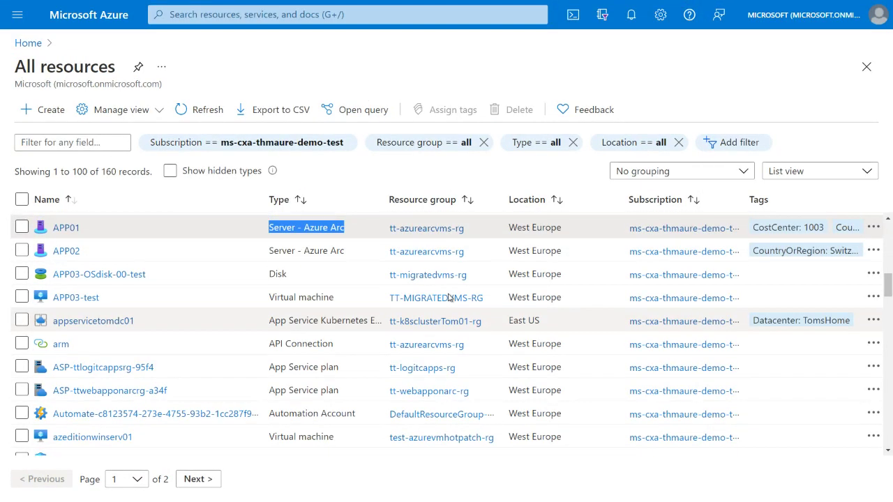
# In the resource list's Type filter, search for "arc" and include Server - Azure Arc
pyautogui.scroll(-1, 449, 299)
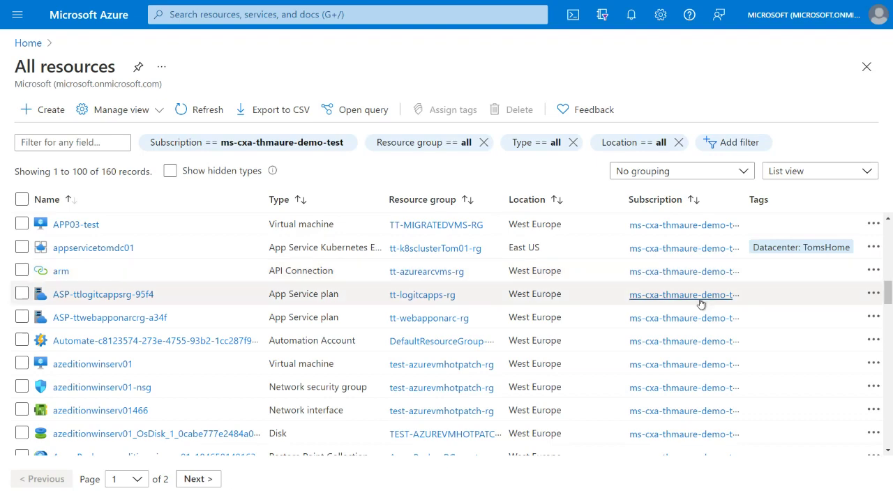
pyautogui.scroll(-1, 701, 304)
pyautogui.scroll(2, 701, 304)
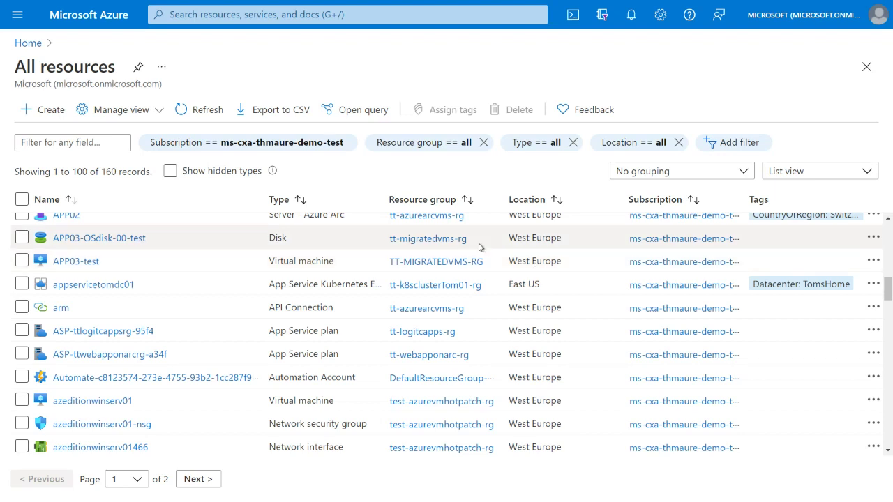
pyautogui.click(537, 149)
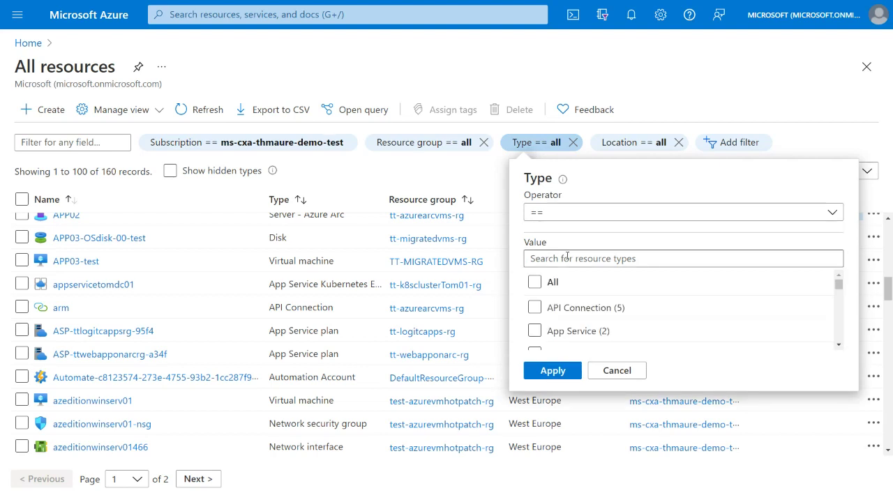
pyautogui.click(567, 258)
pyautogui.write('arc')
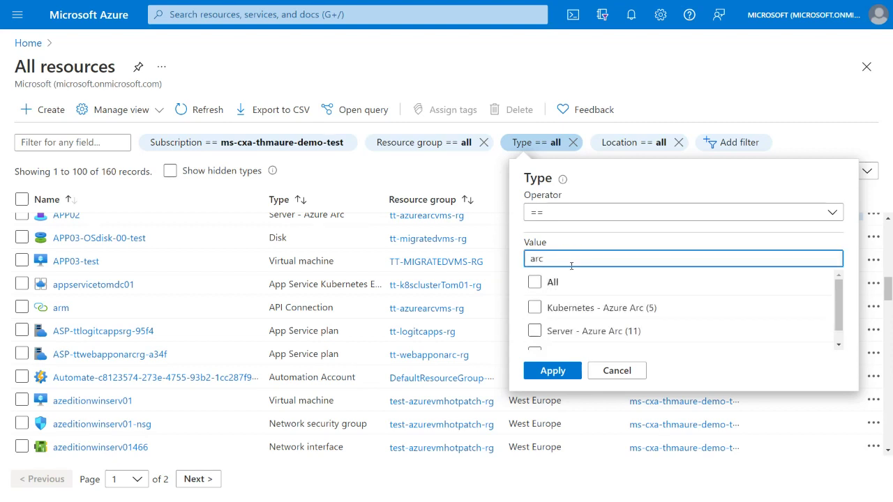
pyautogui.scroll(-1, 665, 300)
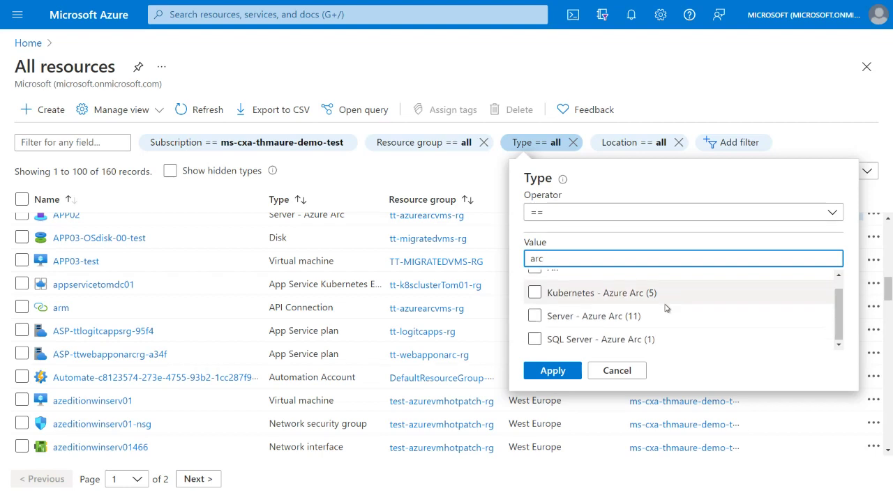
pyautogui.click(534, 316)
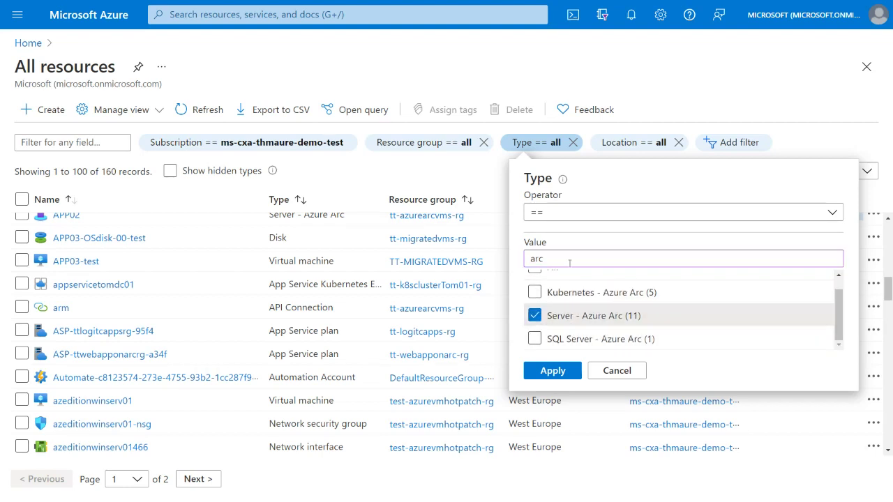
# Clear the resource type search, add Virtual machine to the Type filter's selection and apply the filter
pyautogui.doubleClick(537, 259)
pyautogui.press('BackSpace')
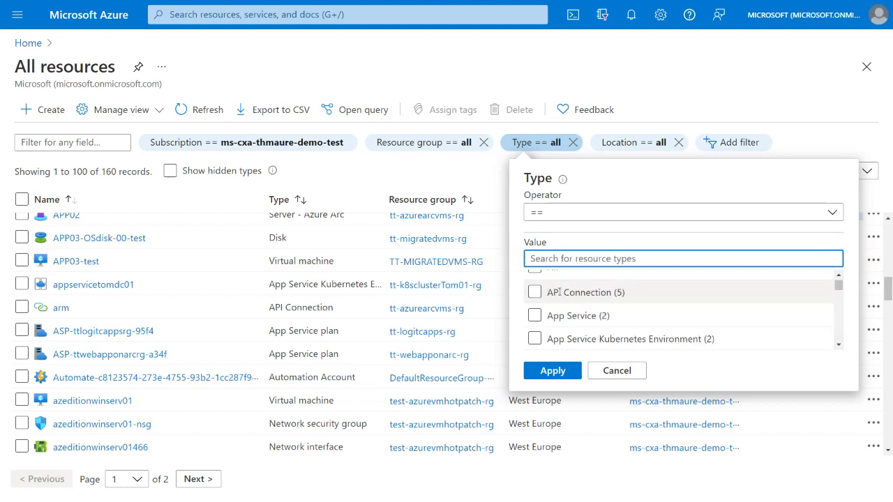
pyautogui.scroll(-6, 559, 293)
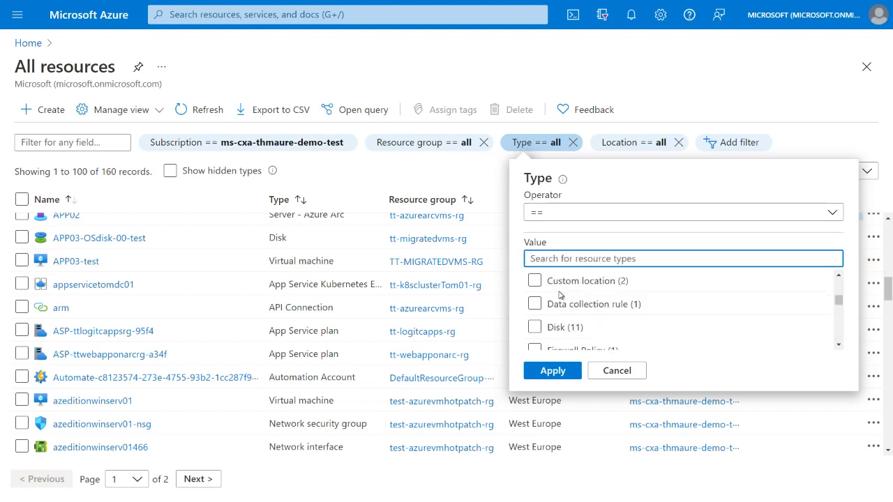
pyautogui.scroll(-5, 560, 295)
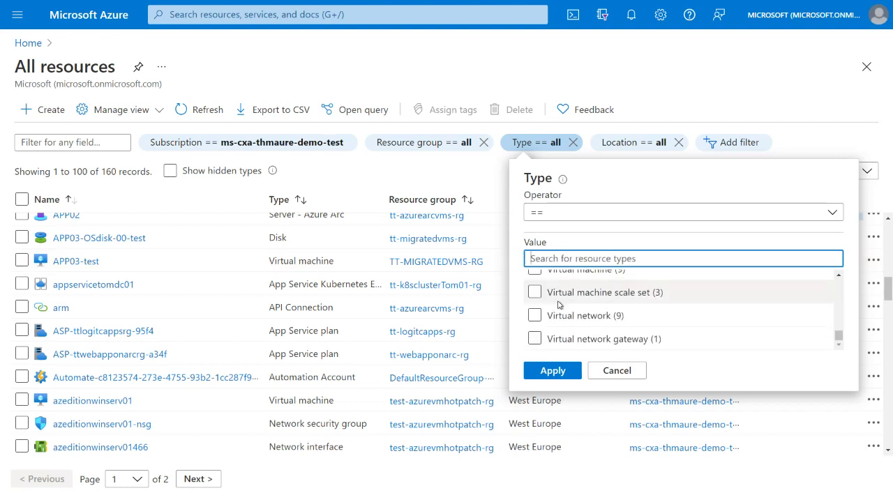
pyautogui.scroll(1, 537, 303)
pyautogui.click(534, 280)
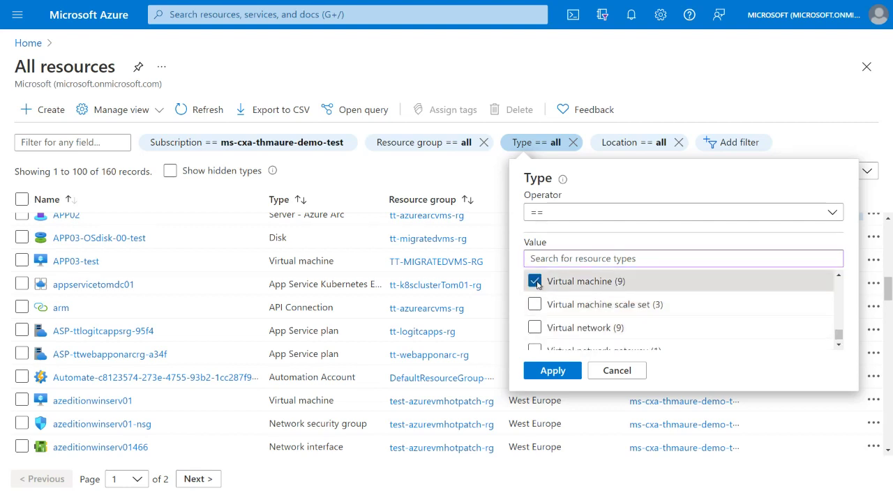
pyautogui.click(551, 376)
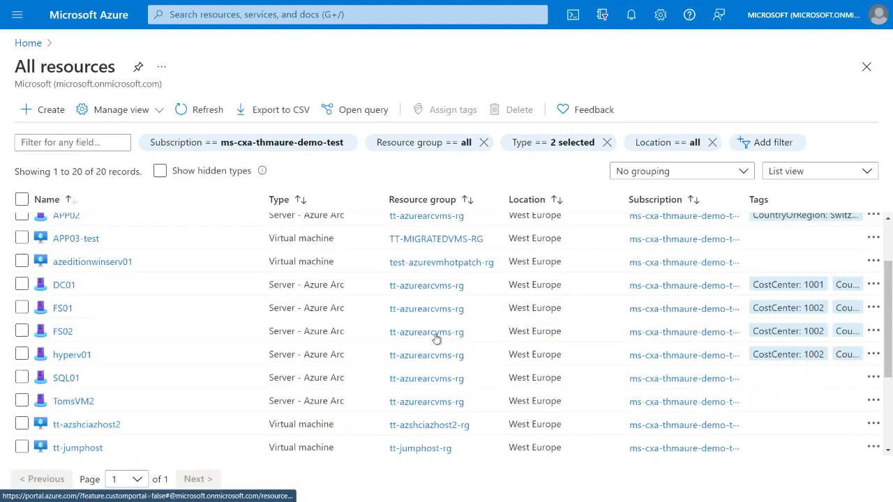
# Add a filter on the CostCenter tag with operator == and value all to the resource list
pyautogui.scroll(2, 436, 339)
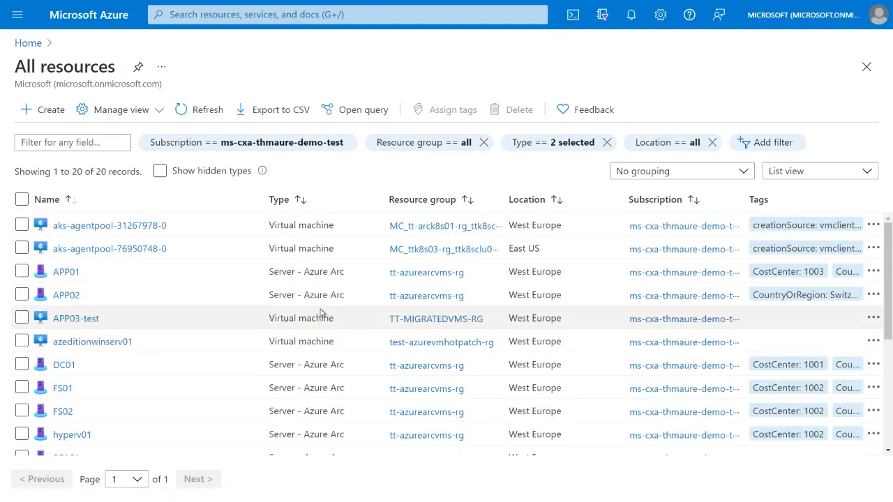
pyautogui.scroll(-2, 231, 283)
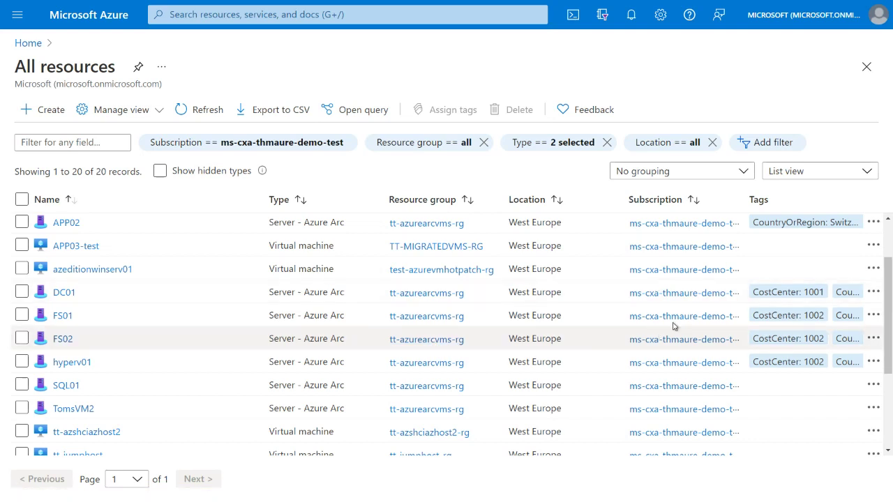
pyautogui.click(755, 143)
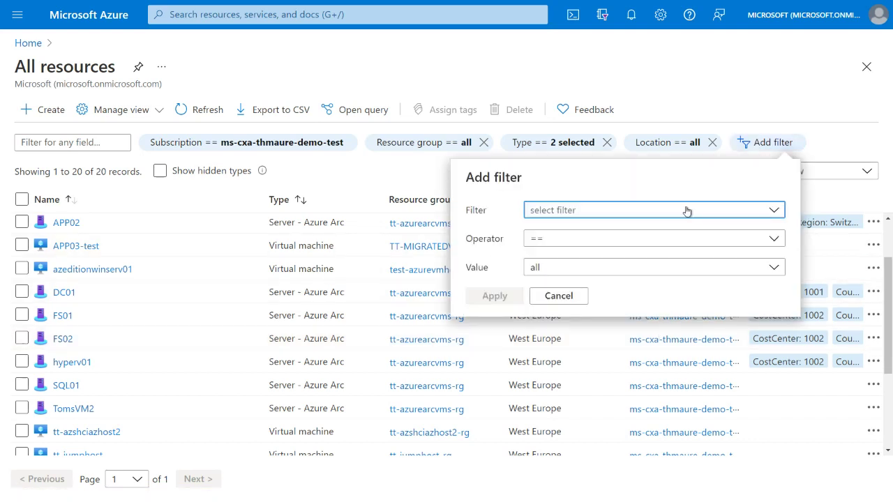
pyautogui.click(683, 211)
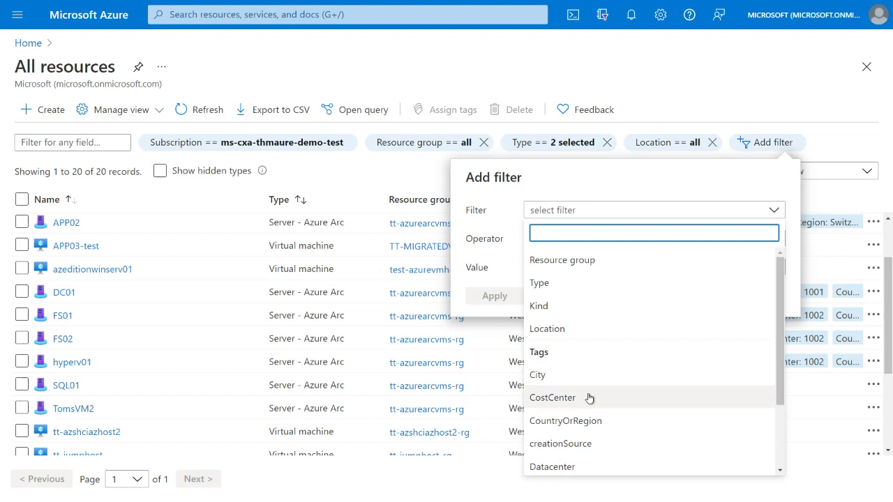
pyautogui.click(590, 397)
pyautogui.click(564, 269)
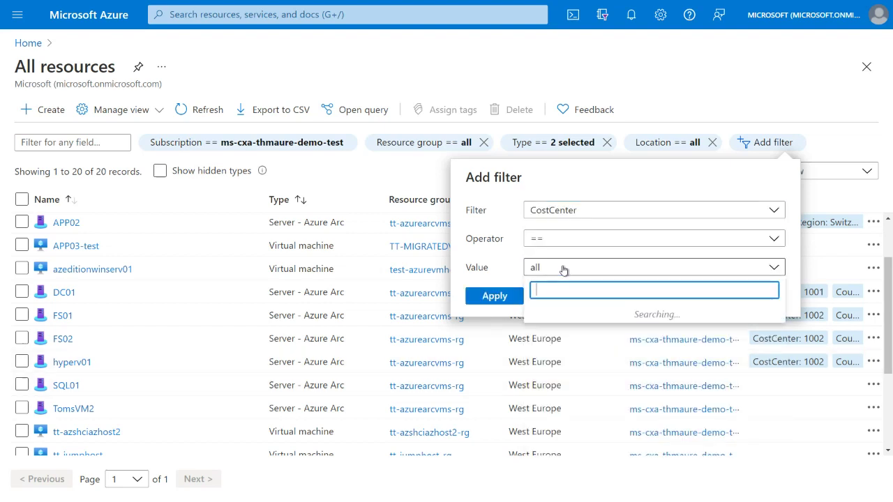
pyautogui.click(494, 296)
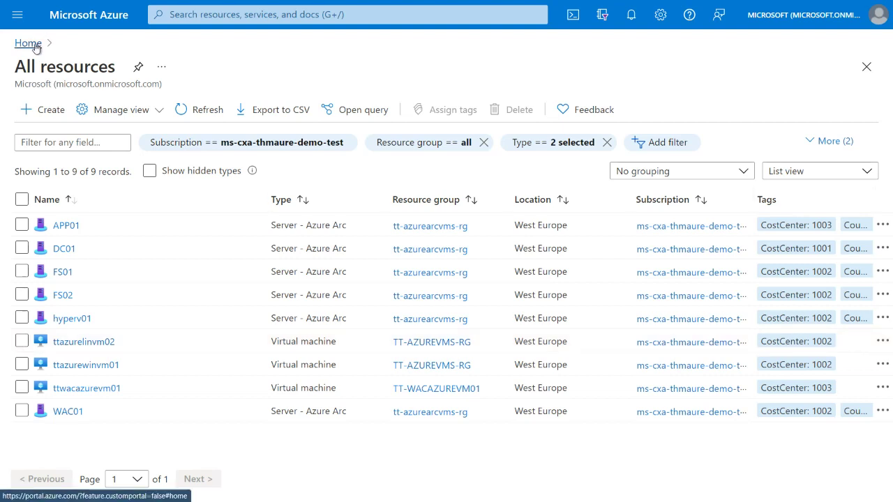
# Search the portal for "resource" and open Resource Graph Explorer
pyautogui.click(211, 16)
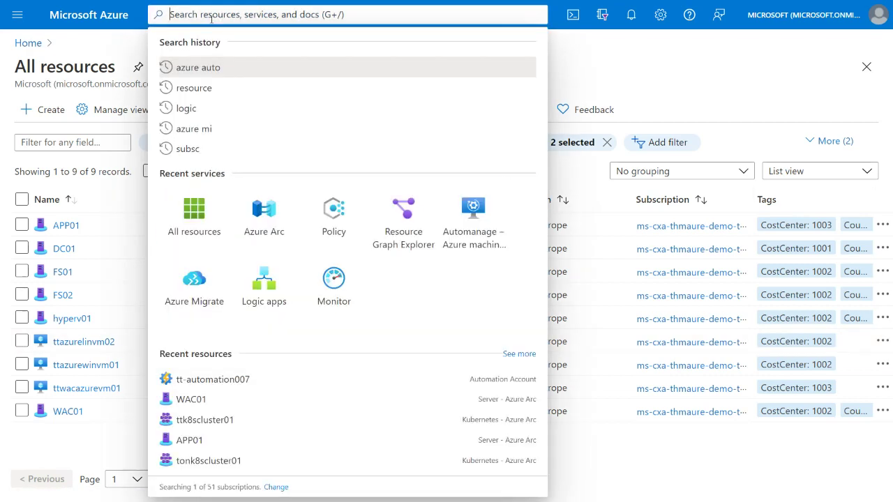
pyautogui.write('resource')
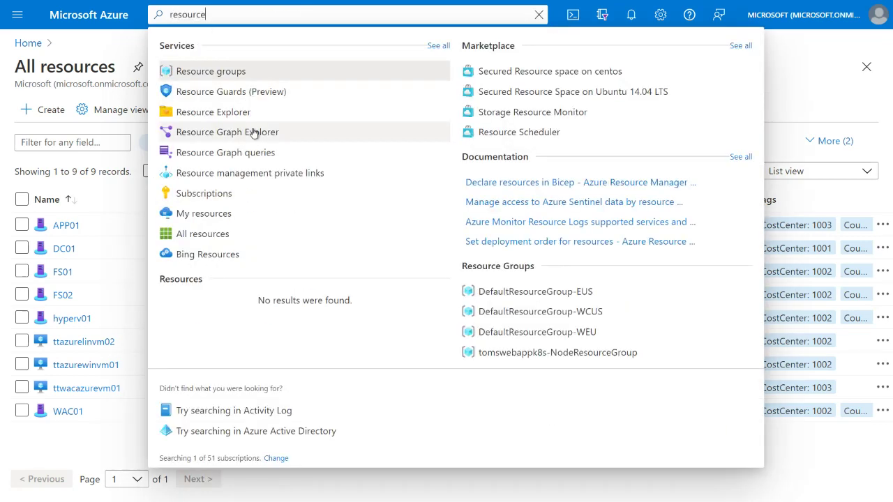
pyautogui.click(254, 136)
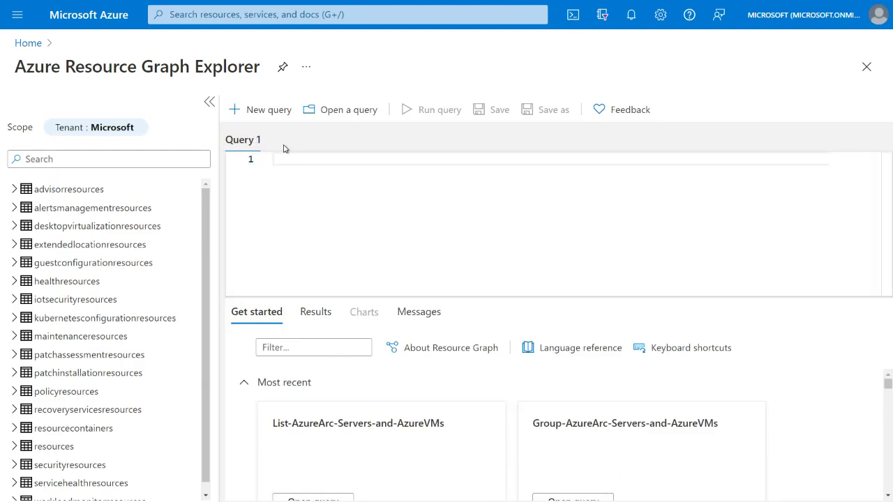
# Open the private query List-AzureArc-Servers-and-AzureVMs, run it and look through the returned machines
pyautogui.click(341, 110)
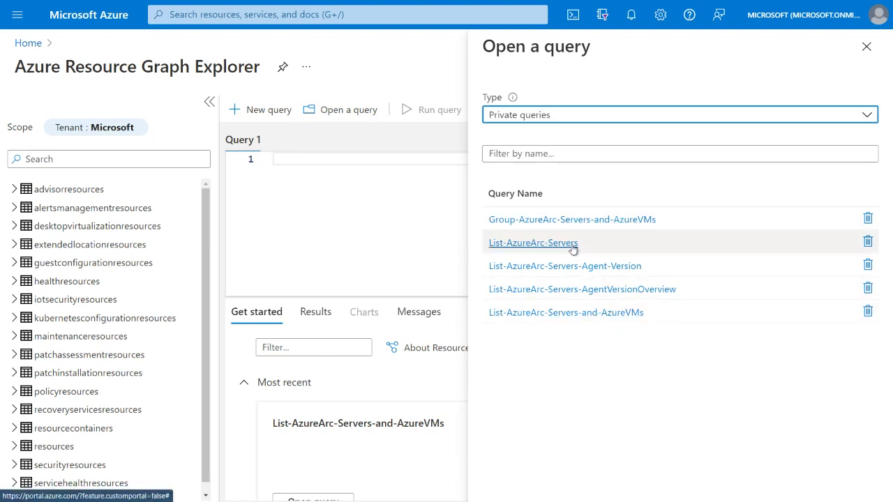
pyautogui.click(617, 314)
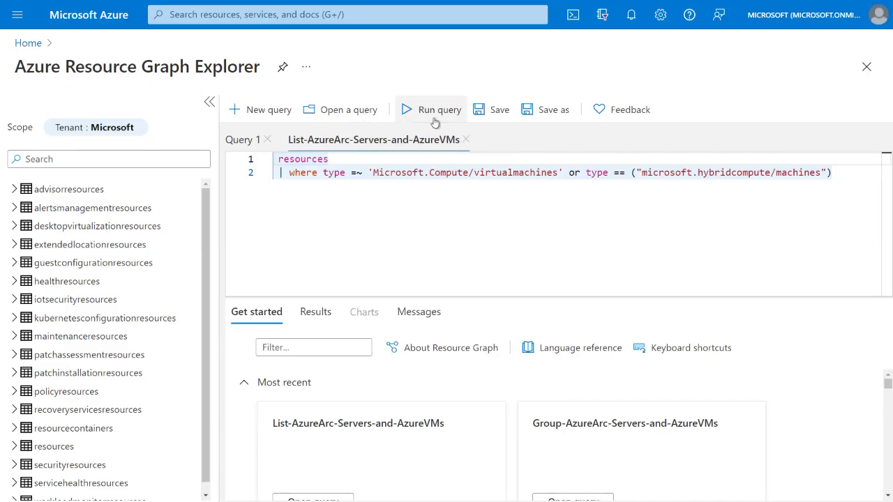
pyautogui.click(432, 112)
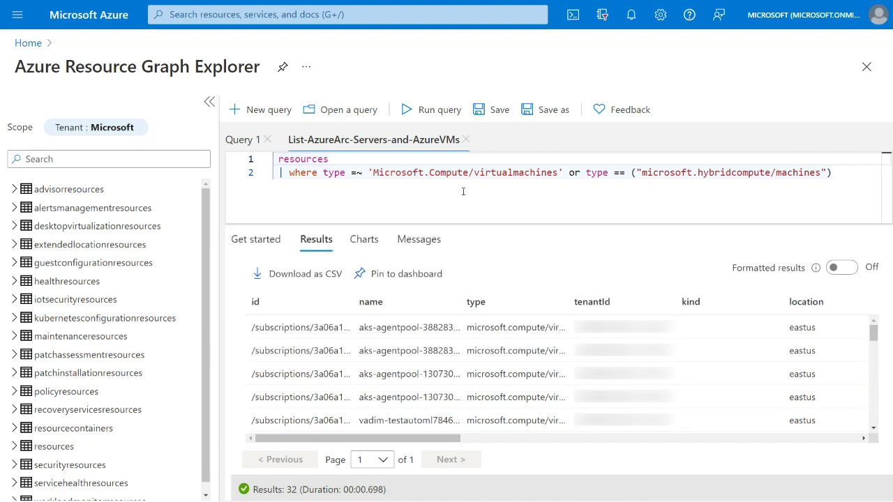
pyautogui.scroll(-5, 432, 345)
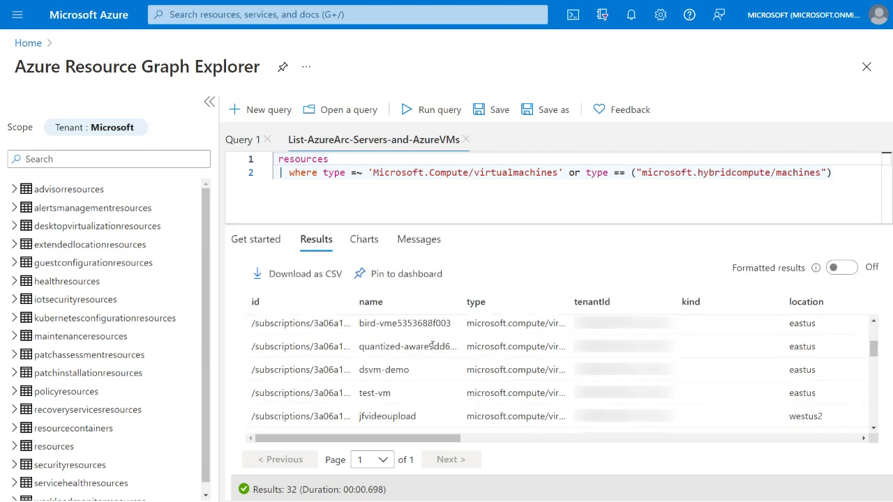
pyautogui.scroll(-10, 432, 345)
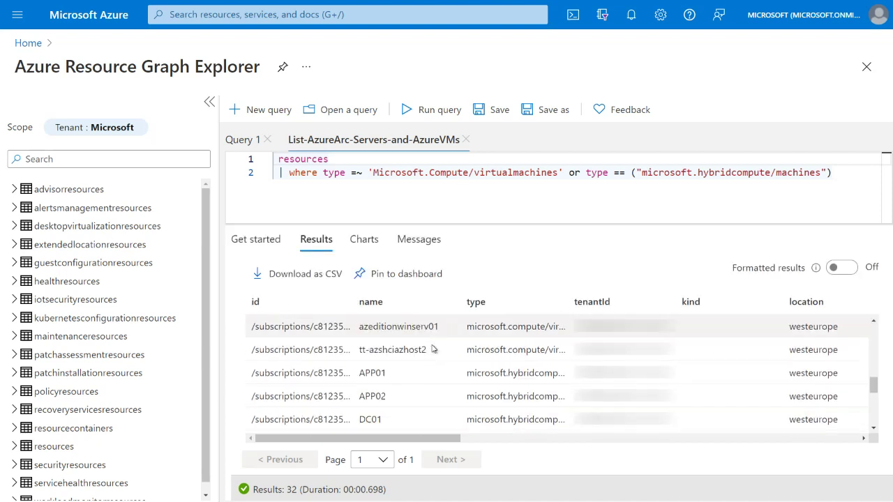
pyautogui.scroll(-5, 432, 344)
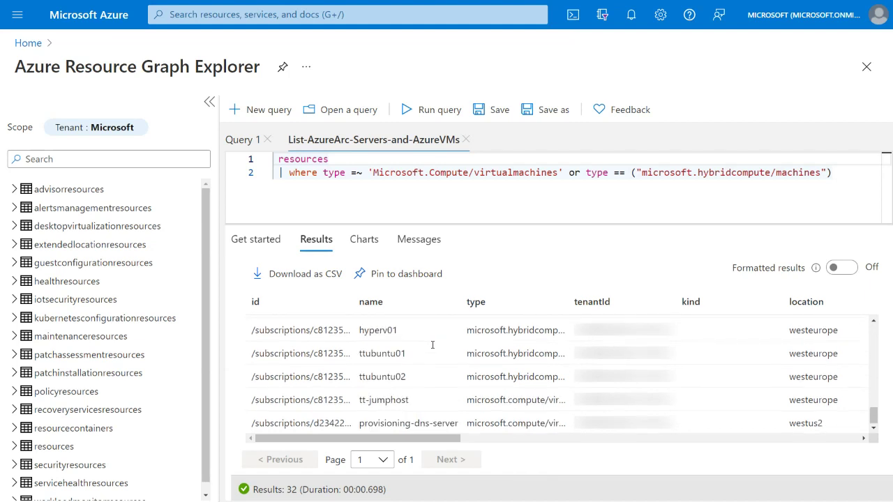
pyautogui.scroll(15, 432, 345)
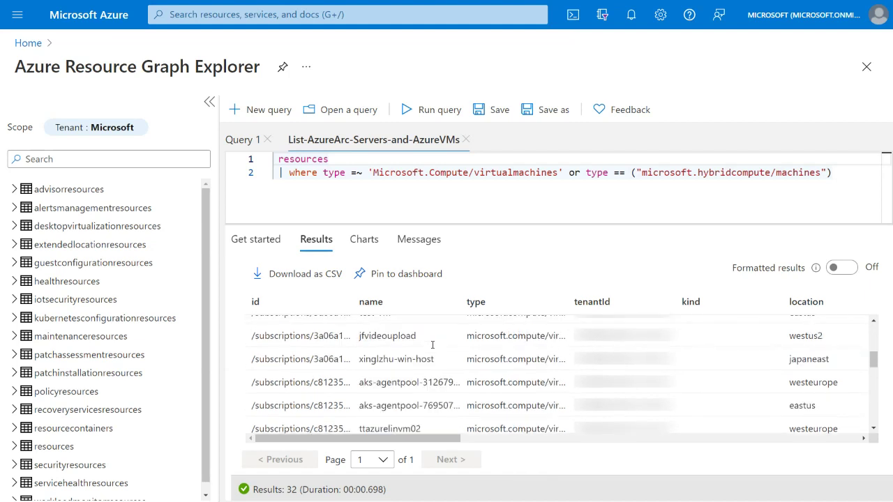
# Open the saved private query Group-AzureArc-Servers-and-AzureVMs
pyautogui.click(363, 110)
pyautogui.click(613, 221)
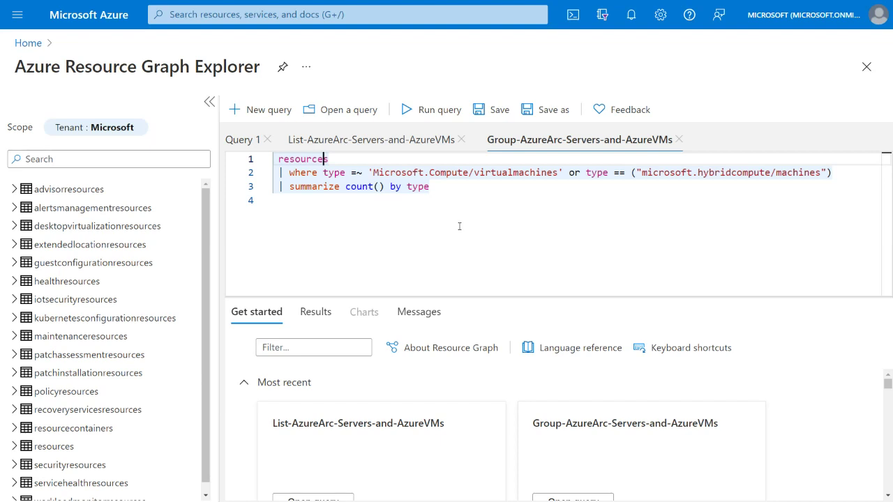
# Run the Group-AzureArc-Servers-and-AzureVMs query and display its results as a fully visible donut chart
pyautogui.click(454, 202)
pyautogui.click(427, 110)
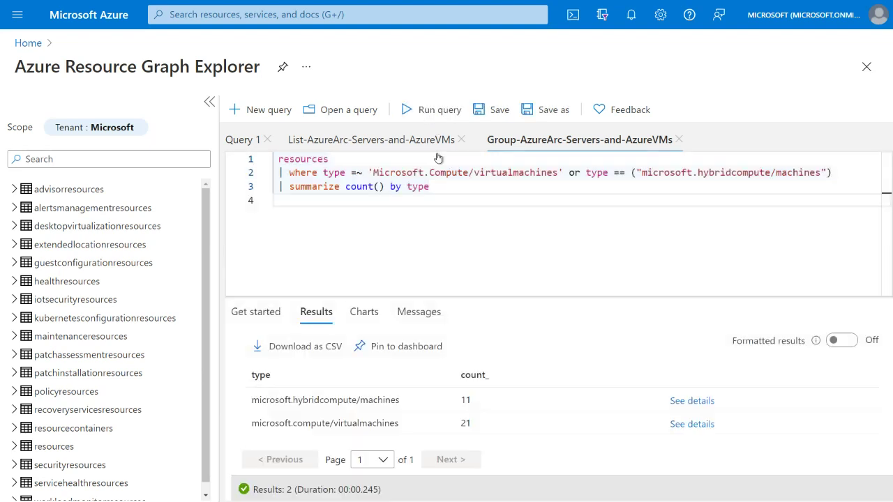
pyautogui.click(362, 319)
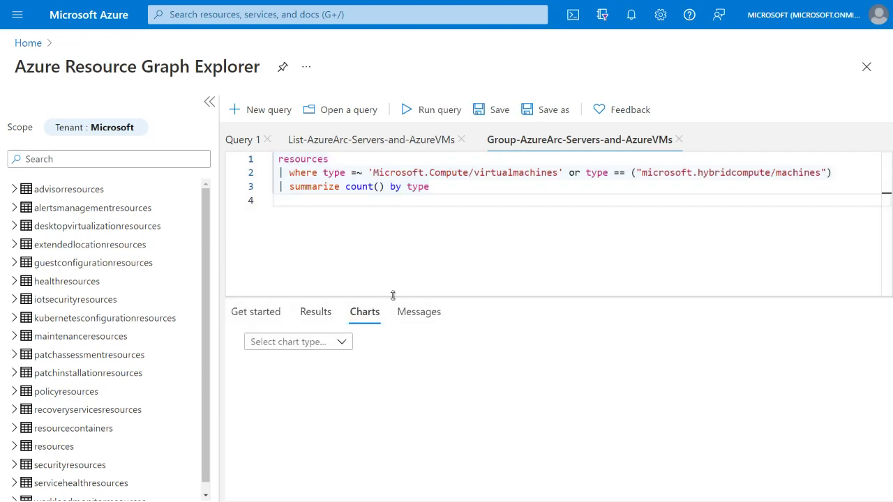
pyautogui.moveTo(393, 293); pyautogui.dragTo(389, 245)
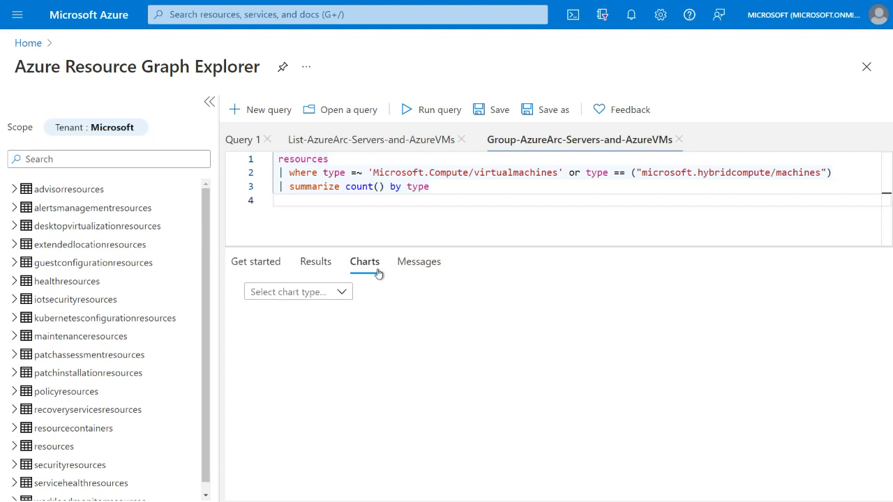
pyautogui.click(342, 292)
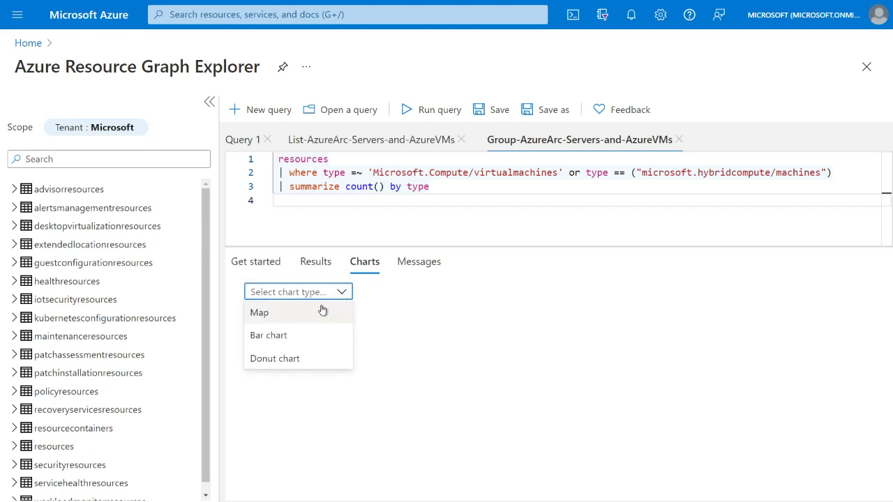
pyautogui.click(318, 359)
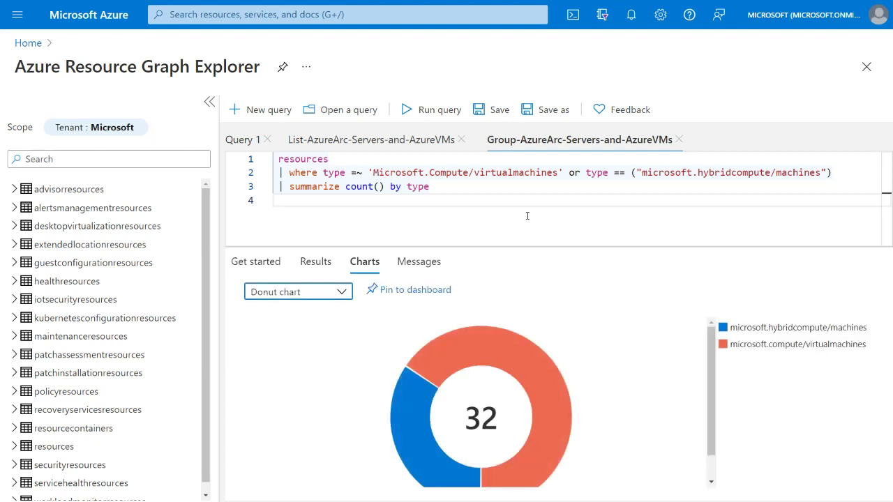
pyautogui.moveTo(512, 247); pyautogui.dragTo(504, 222)
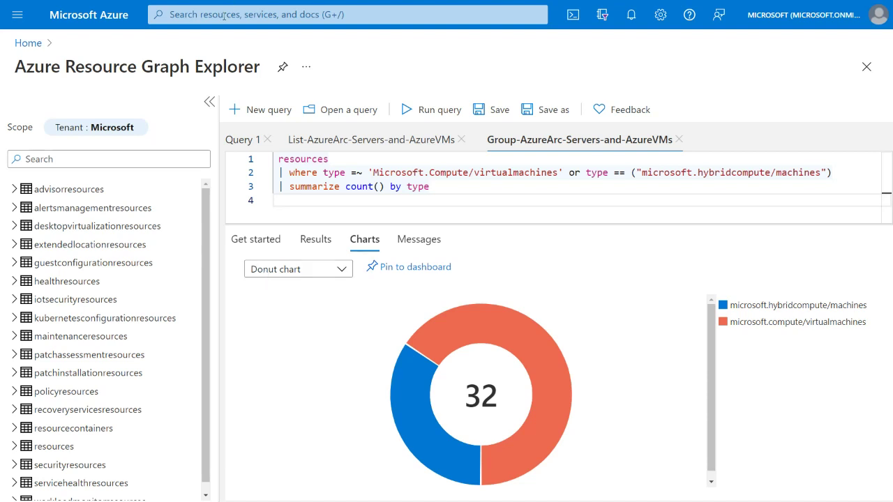
# Return to the portal home, open the Policy service and show its assignments
pyautogui.click(27, 43)
pyautogui.moveTo(244, 95)
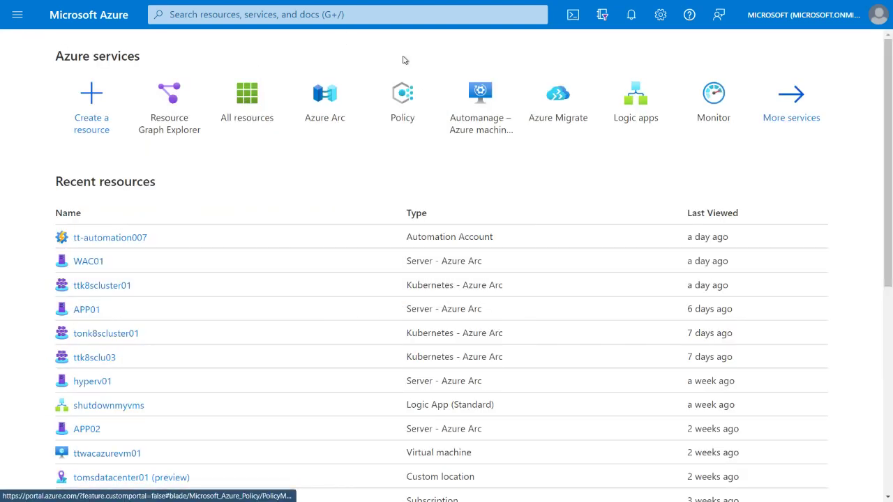
pyautogui.click(405, 96)
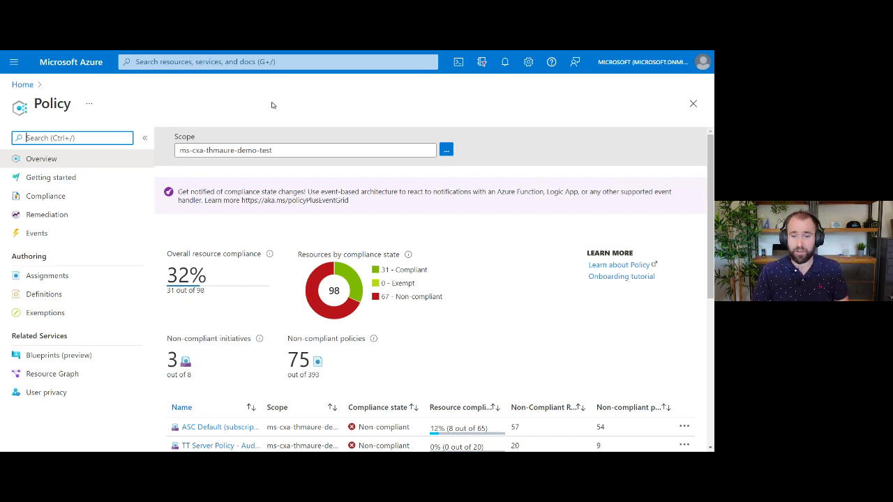
pyautogui.click(50, 282)
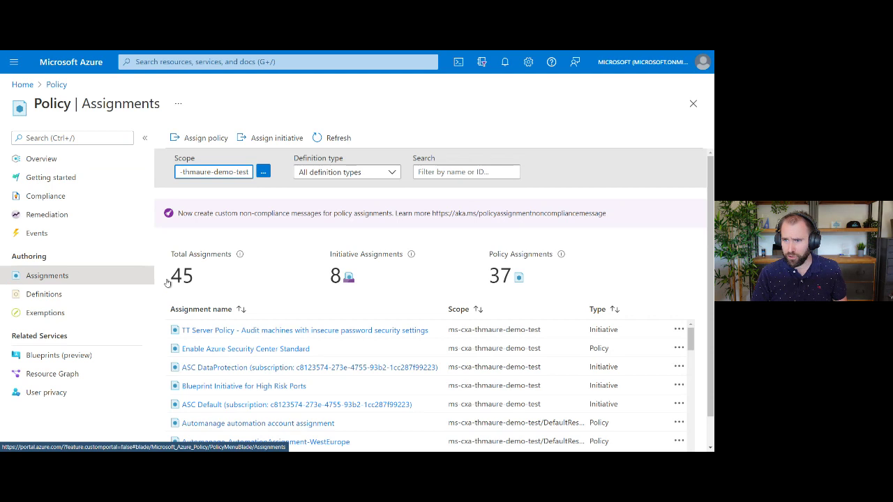
# Start an initiative assignment and limit the available initiative definitions to the Built-in type
pyautogui.click(270, 138)
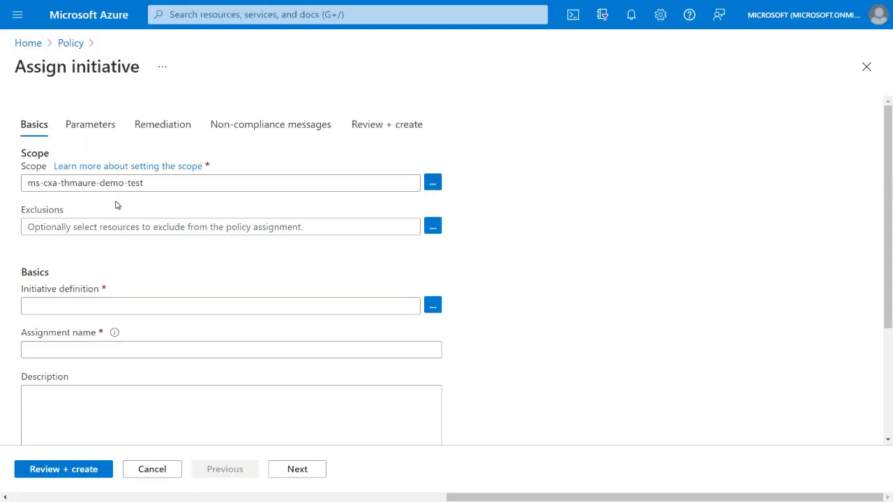
pyautogui.scroll(-1, 230, 263)
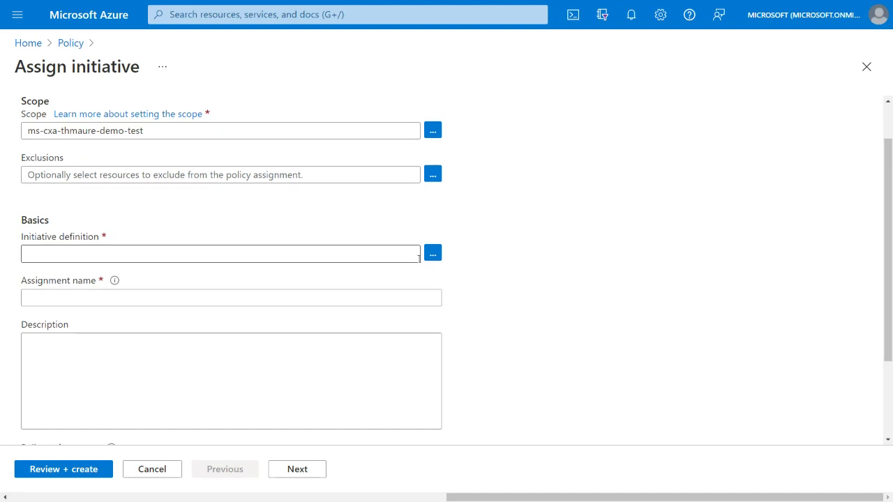
pyautogui.click(432, 254)
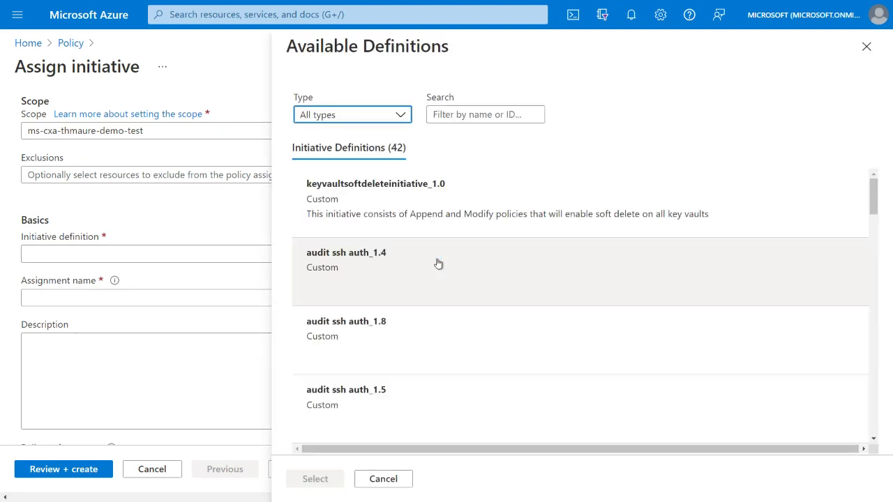
pyautogui.click(391, 115)
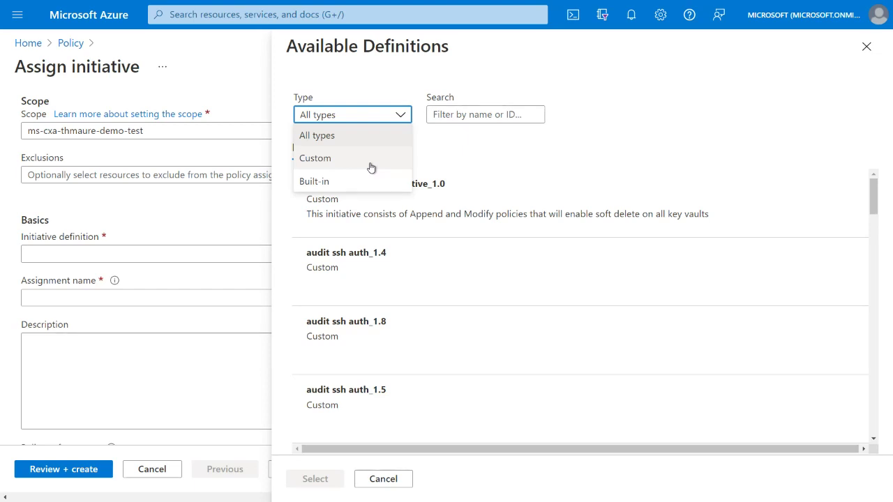
pyautogui.click(336, 183)
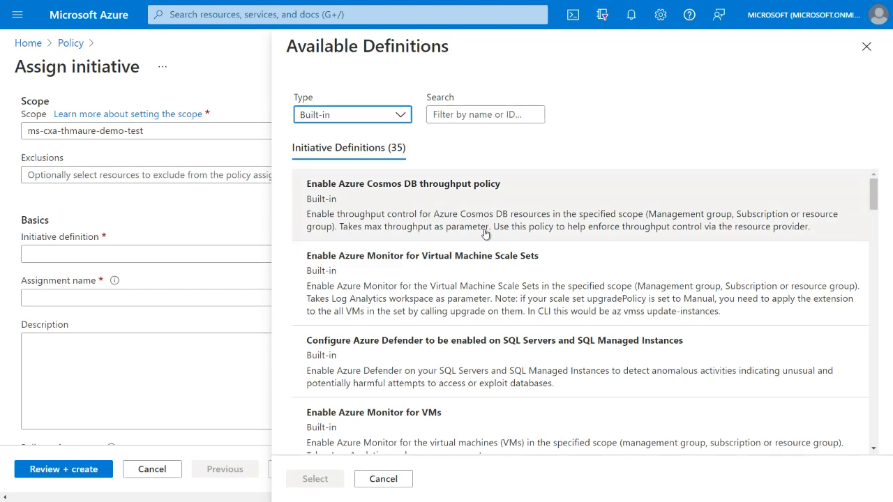
# Look through the built-in initiative definitions, including the regulatory and security benchmark ones
pyautogui.scroll(-1, 475, 251)
pyautogui.scroll(1, 447, 269)
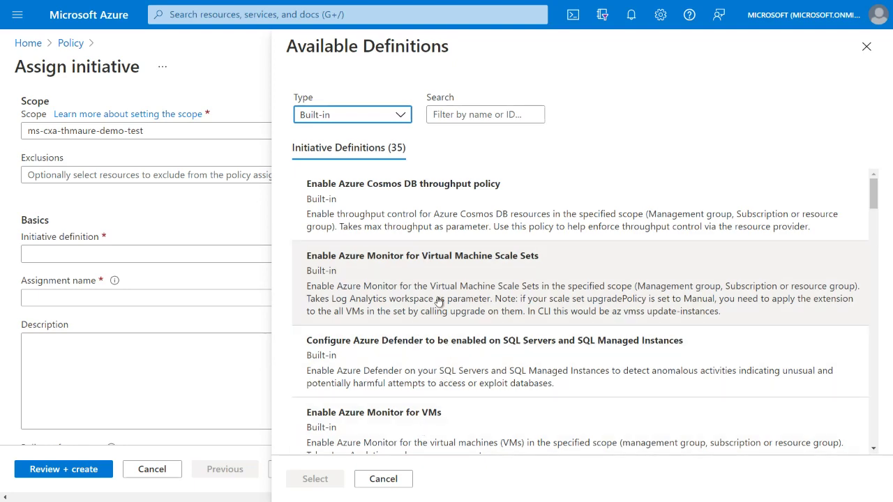
pyautogui.scroll(-10, 438, 300)
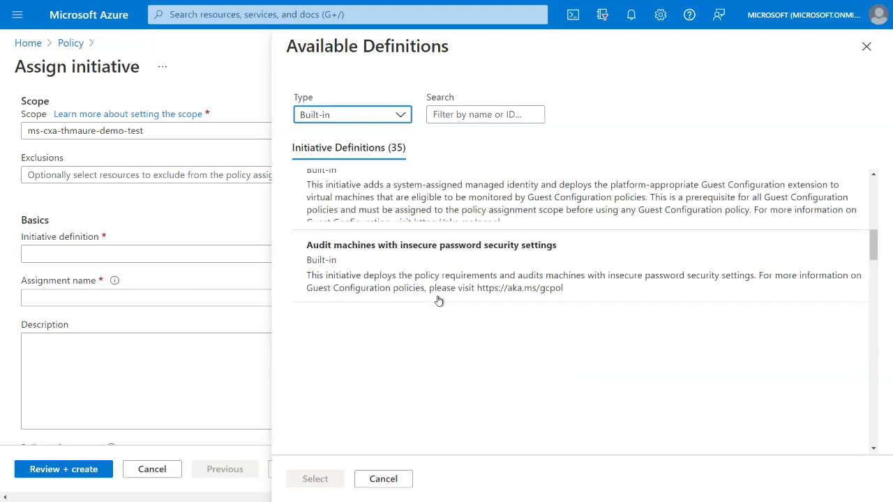
pyautogui.scroll(-6, 438, 300)
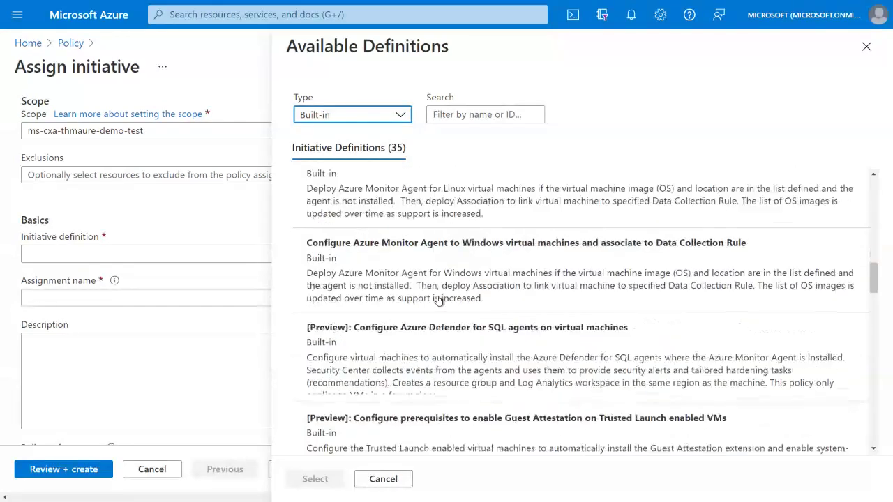
pyautogui.scroll(-3, 438, 300)
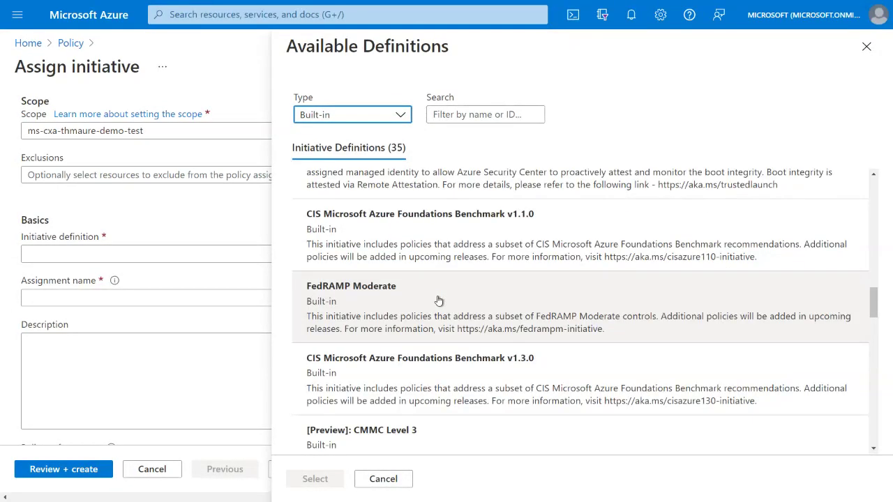
pyautogui.scroll(1, 438, 300)
pyautogui.scroll(-3, 438, 299)
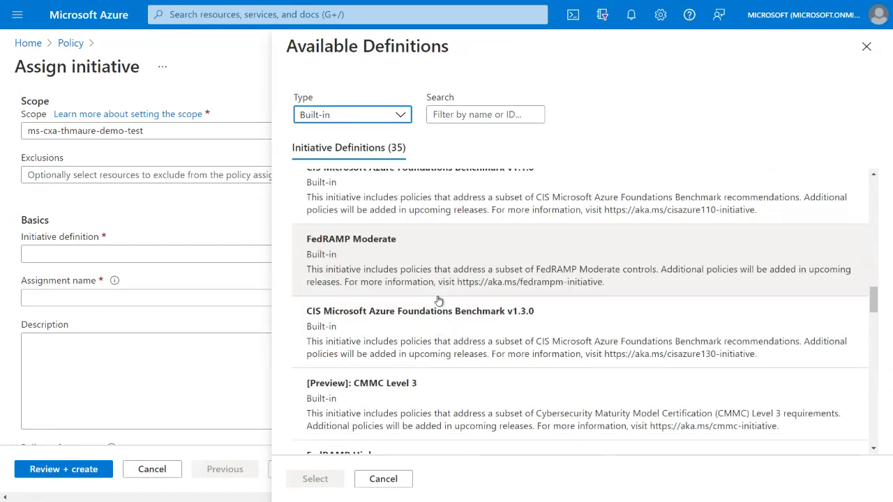
pyautogui.scroll(-5, 438, 300)
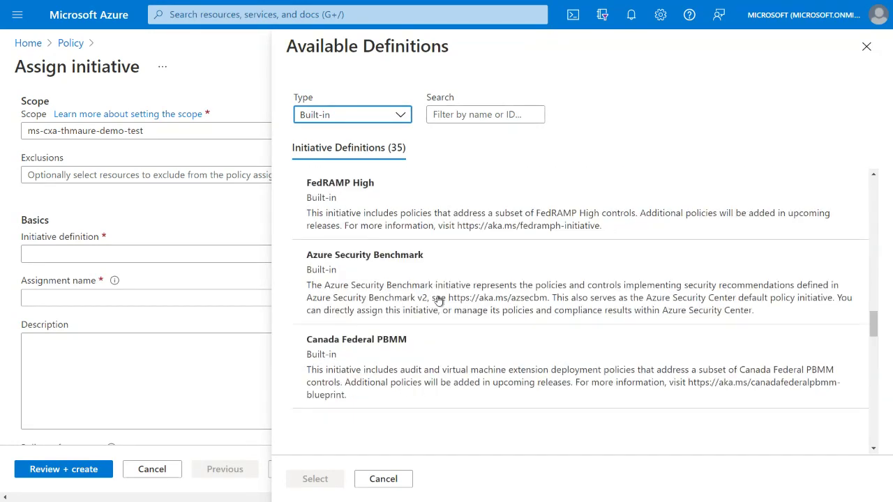
pyautogui.scroll(1, 432, 296)
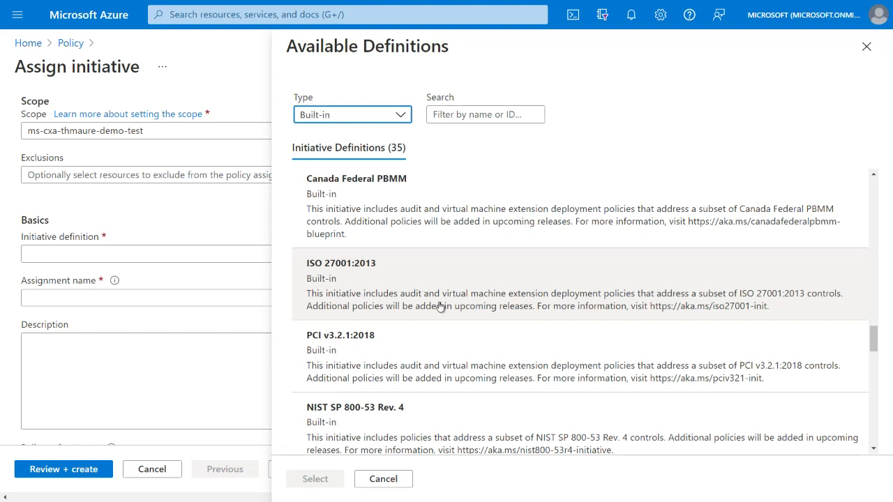
pyautogui.scroll(10, 440, 307)
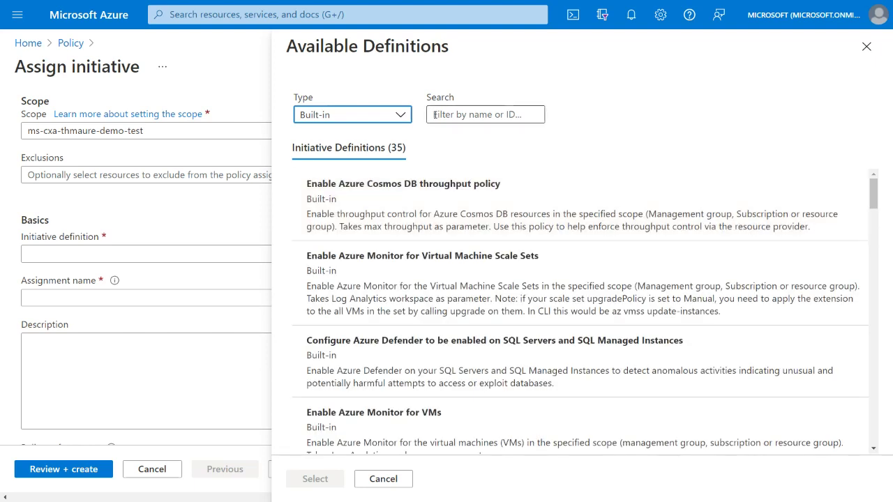
# Filter the definitions by "pass" and select "Audit machines with insecure password security settings" as the initiative definition
pyautogui.click(456, 113)
pyautogui.write('pass')
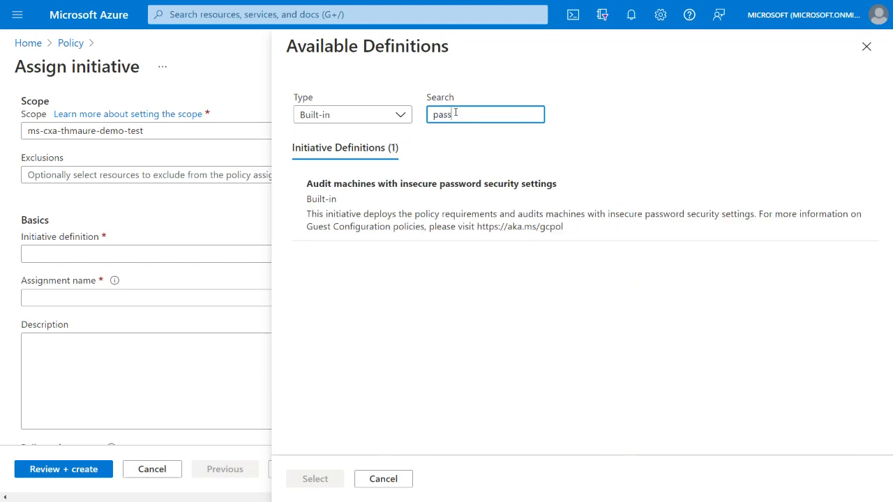
pyautogui.click(477, 196)
pyautogui.click(315, 479)
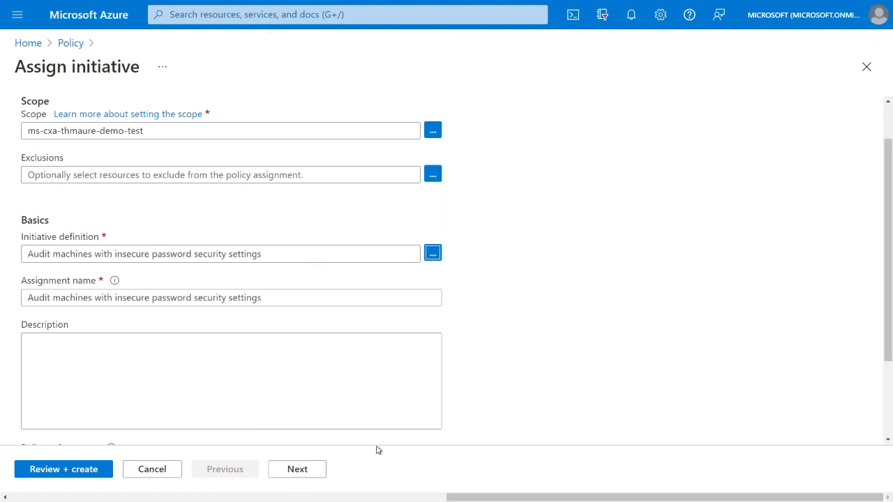
# Show all parameters of the initiative assignment and set Include Arc connected servers to true
pyautogui.scroll(-2, 293, 386)
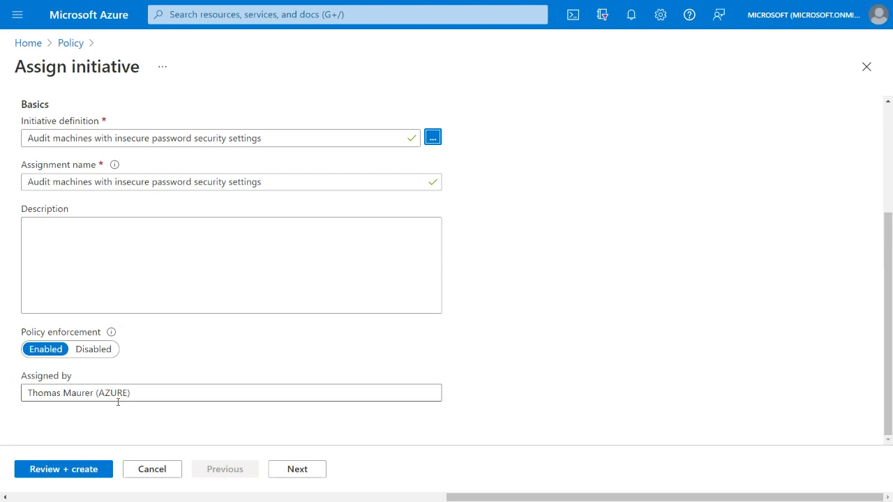
pyautogui.click(314, 474)
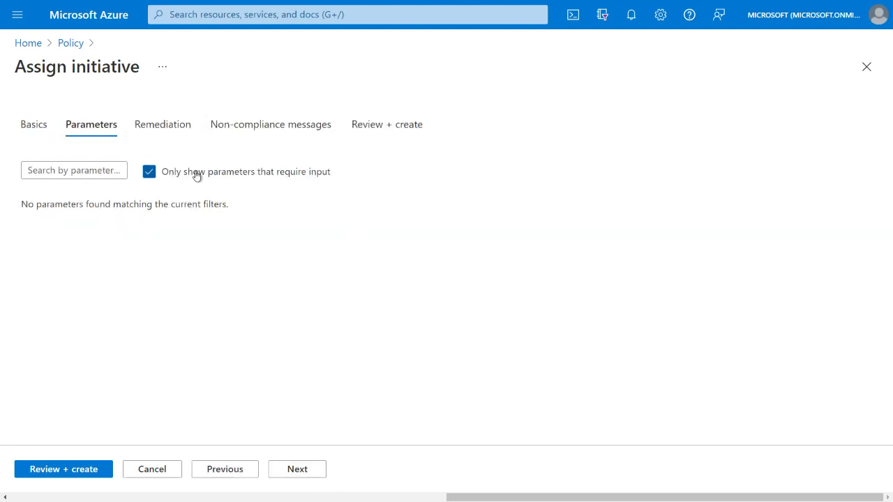
pyautogui.click(149, 172)
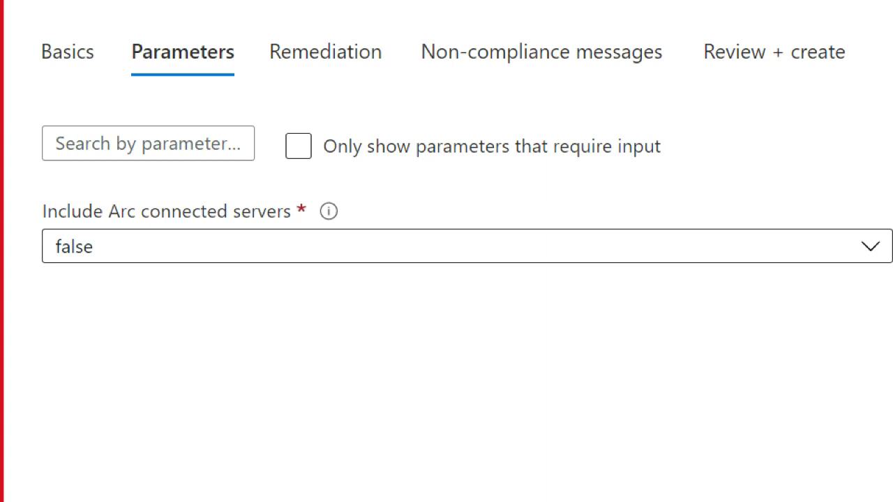
pyautogui.click(147, 248)
pyautogui.click(151, 348)
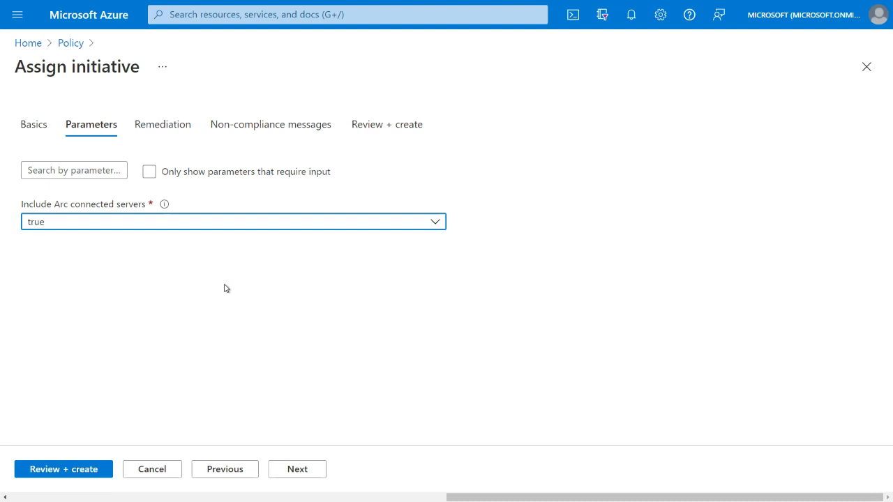
# Leave the initiative assignment for the Policy assignments list, discarding the unsaved edits
pyautogui.click(164, 173)
pyautogui.click(70, 43)
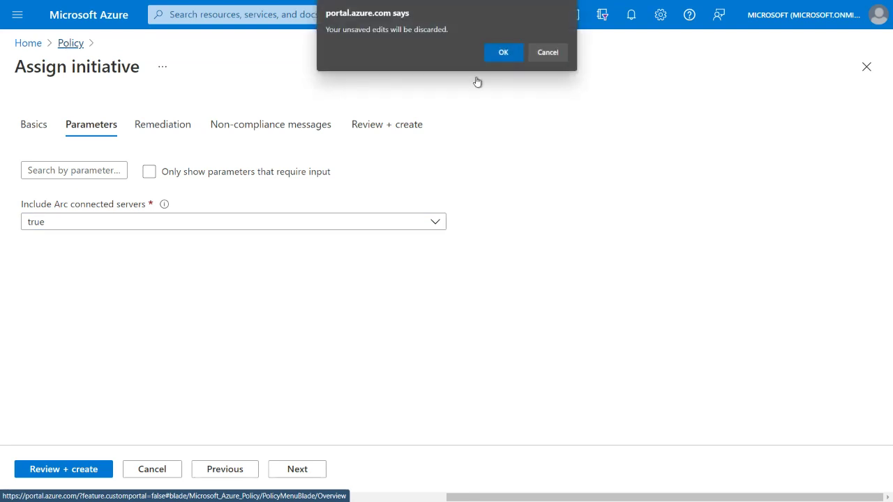
pyautogui.click(503, 54)
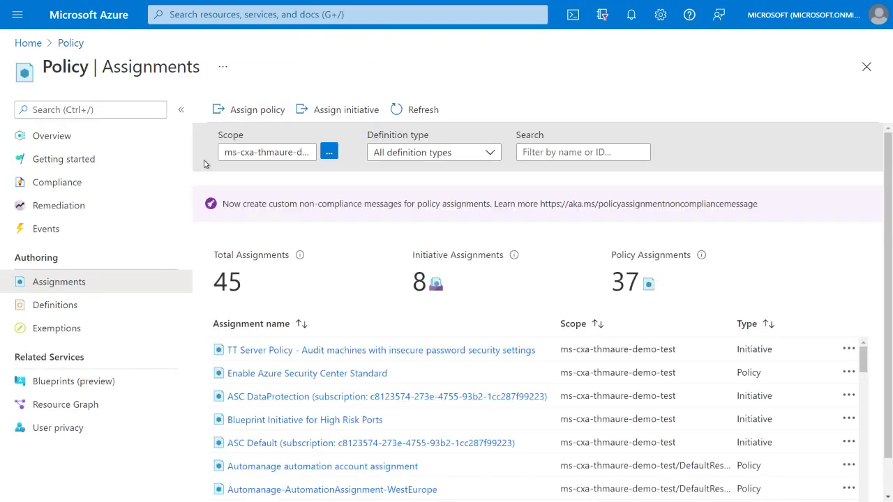
# Open the compliance details of the TT Server Policy initiative and examine its individual policies, widening the Name column
pyautogui.click(92, 186)
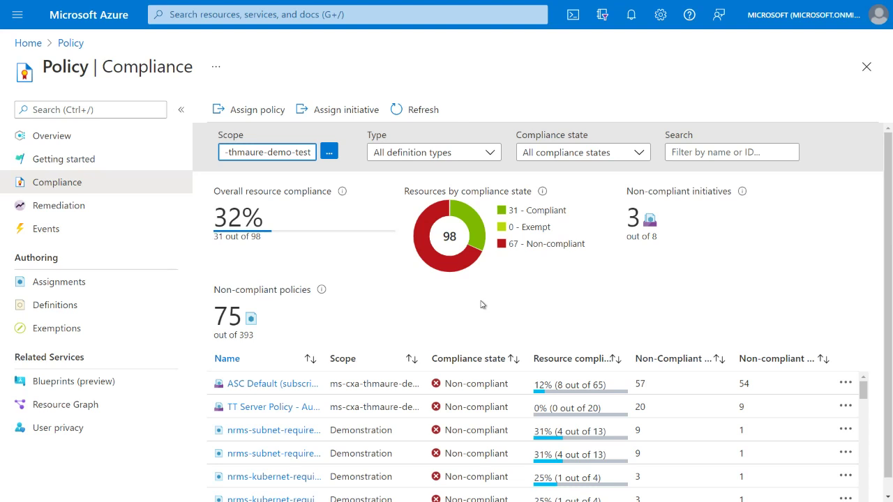
pyautogui.click(275, 408)
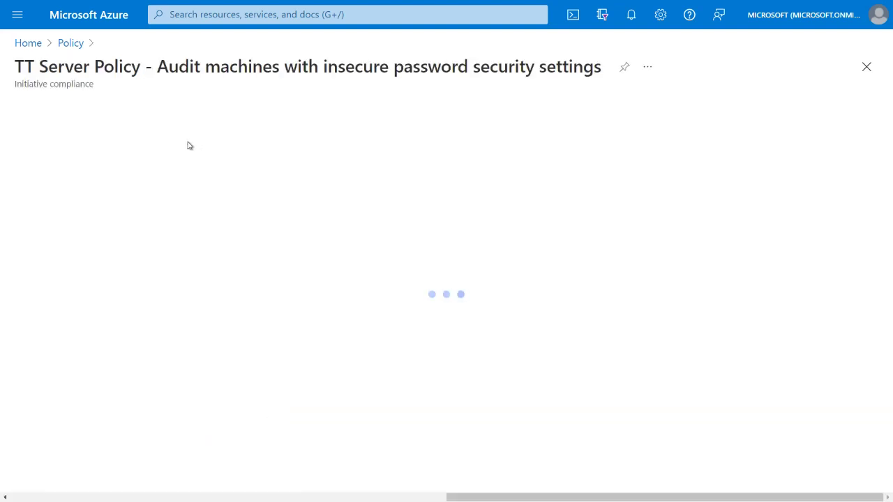
pyautogui.moveTo(156, 66); pyautogui.dragTo(623, 86)
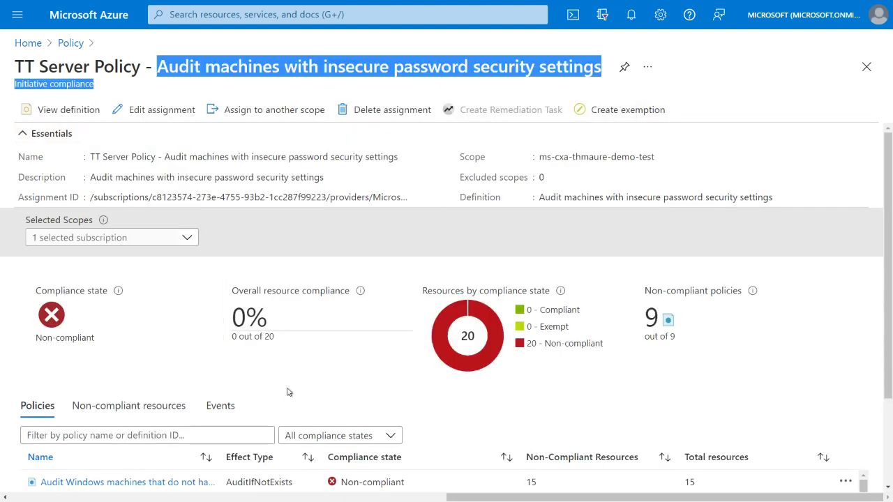
pyautogui.scroll(-2, 289, 392)
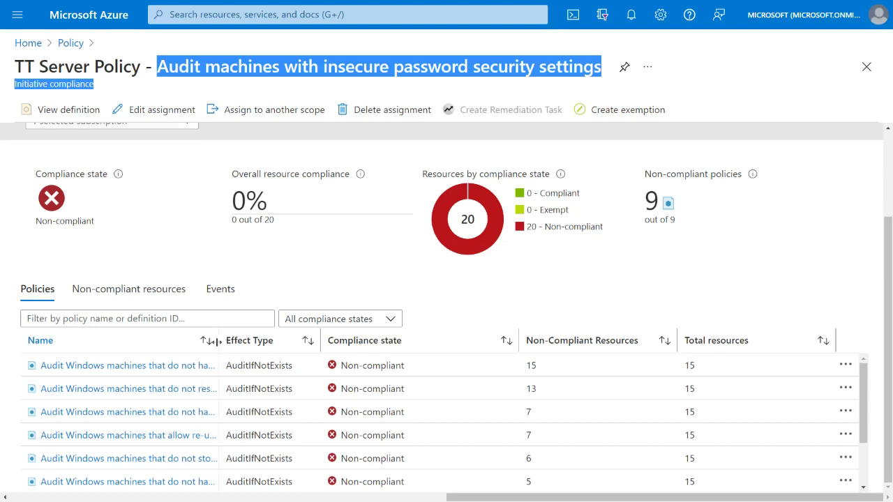
pyautogui.moveTo(214, 340); pyautogui.dragTo(254, 340)
pyautogui.scroll(-1, 244, 395)
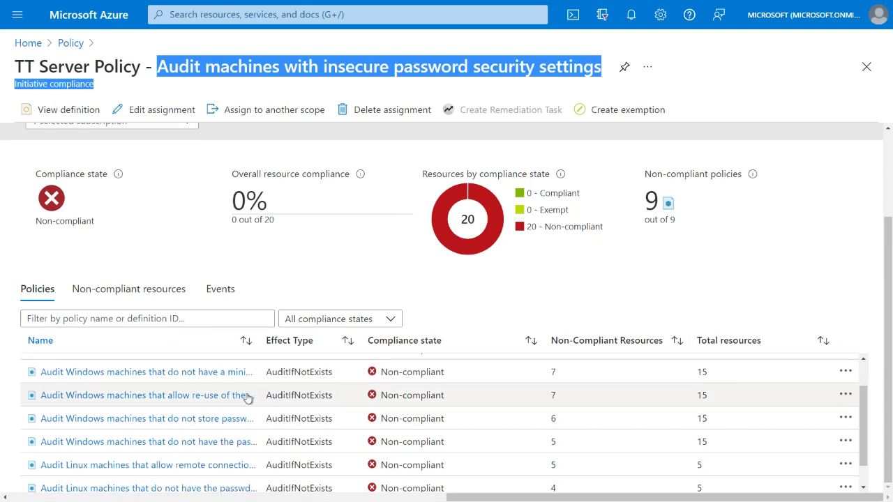
# Widen the Name column further to read the initiative's policy names, and list its non-compliant resources
pyautogui.scroll(3, 247, 390)
pyautogui.moveTo(262, 340); pyautogui.dragTo(375, 344)
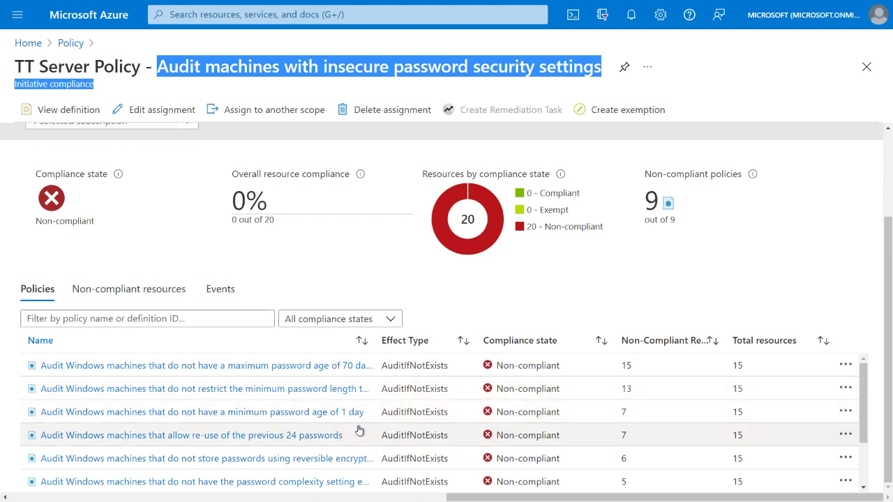
pyautogui.scroll(-3, 360, 431)
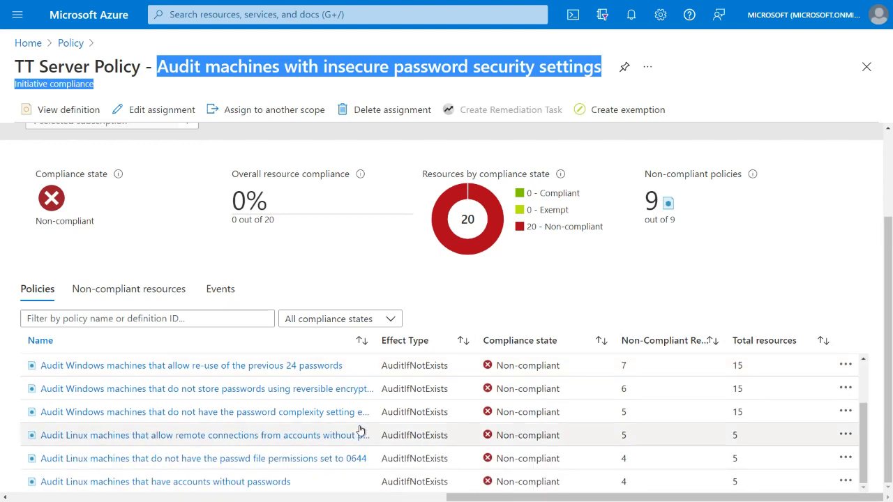
pyautogui.scroll(3, 657, 428)
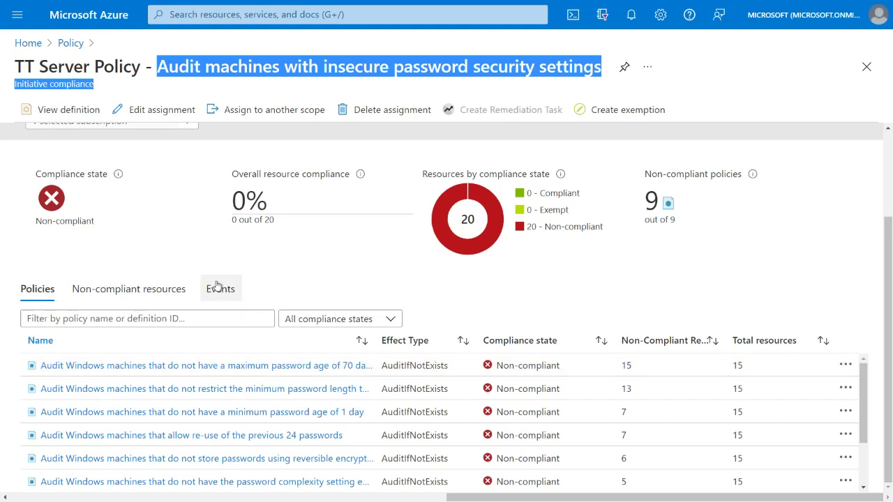
pyautogui.click(141, 299)
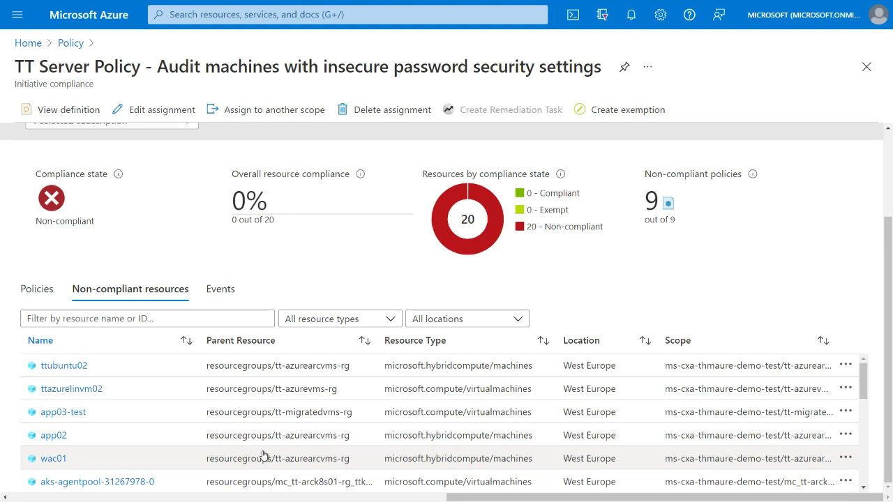
# Return to the portal home page and switch to the slide presentation, advancing it by one slide
pyautogui.click(35, 43)
pyautogui.moveTo(304, 135)
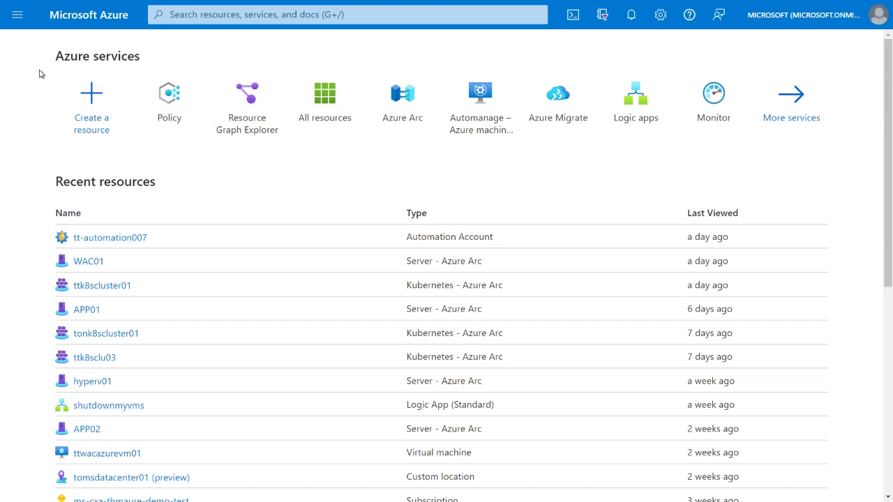
pyautogui.hotkey('alt', 'Tab')
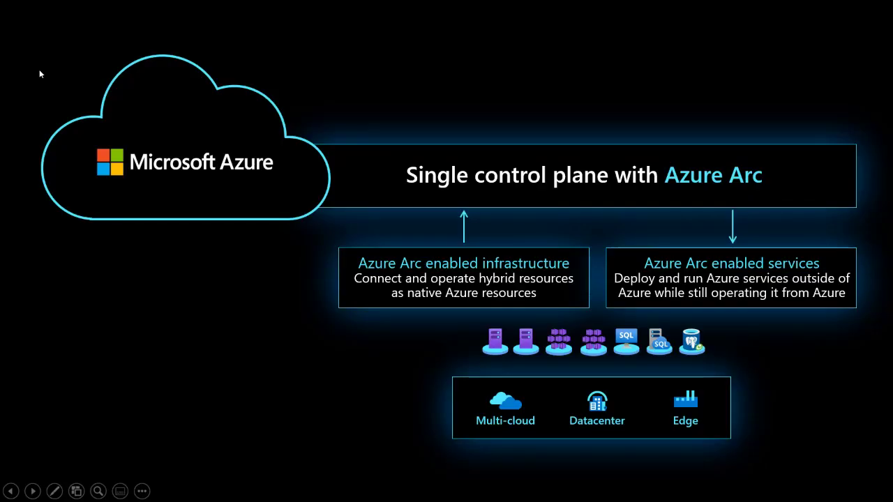
pyautogui.press('Right')
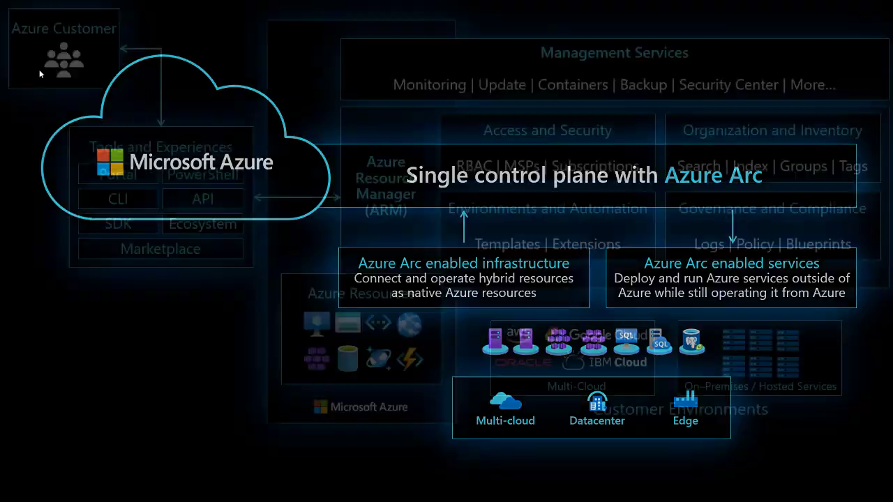
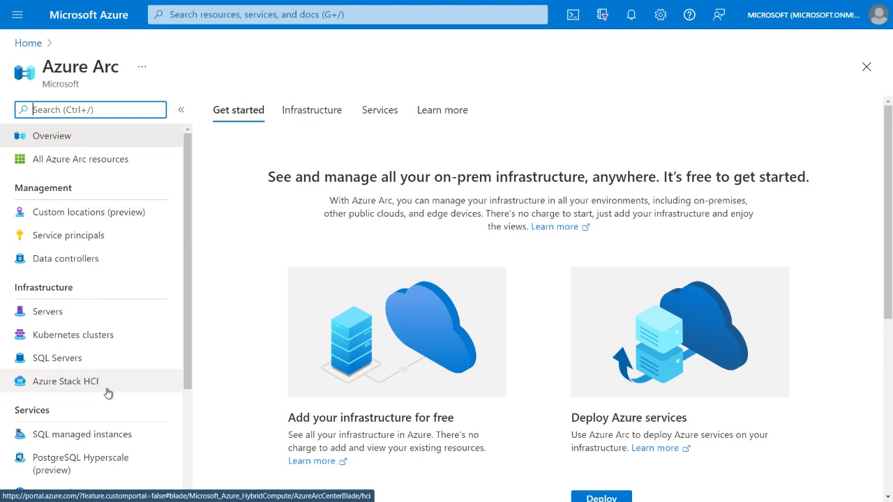
# Look over the Azure Arc service categories and open the list of Arc-enabled servers to review its machines
pyautogui.scroll(-2, 108, 393)
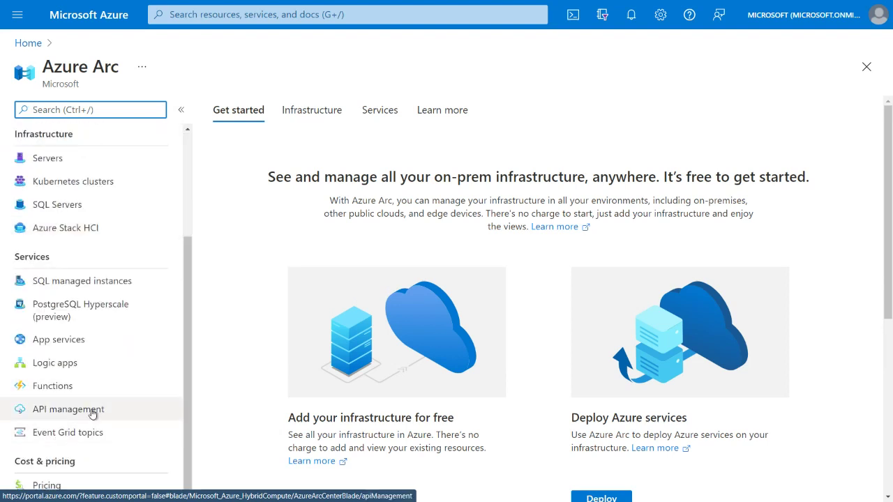
pyautogui.scroll(2, 93, 413)
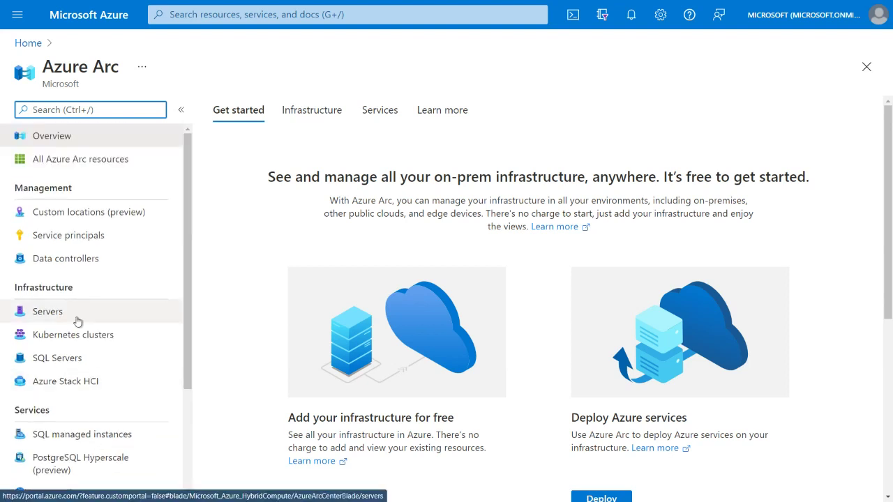
pyautogui.click(48, 312)
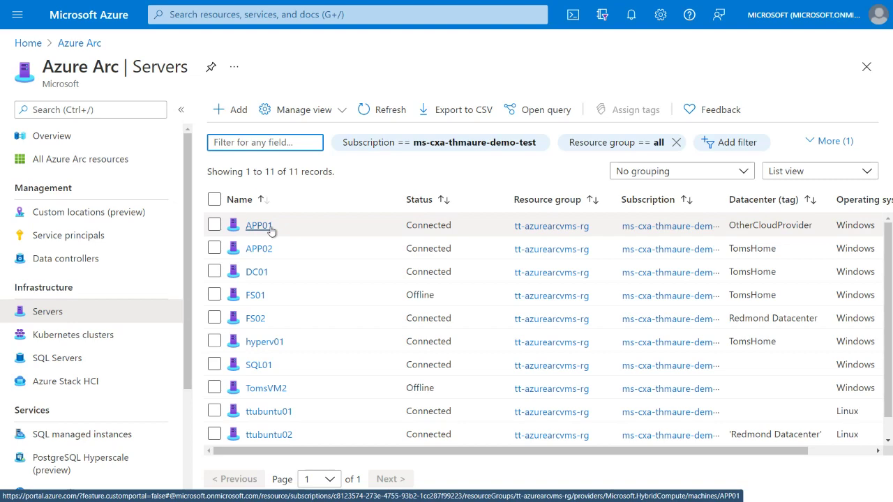
pyautogui.scroll(-1, 293, 389)
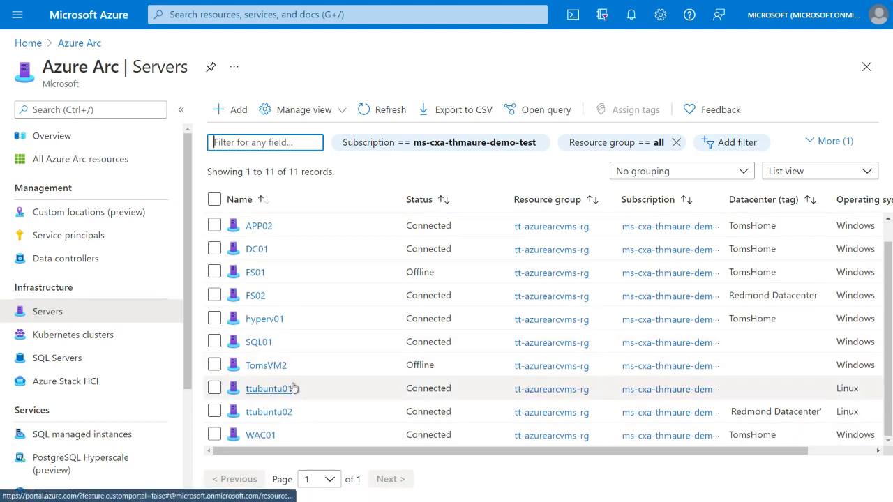
pyautogui.scroll(1, 293, 389)
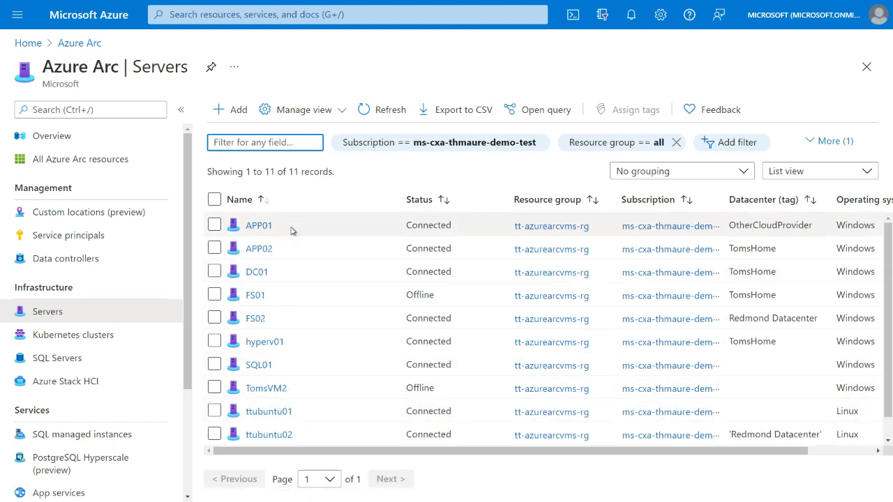
# Start adding servers with Azure Arc and read the sign-in requirements of the single-server and multiple-server options
pyautogui.click(230, 109)
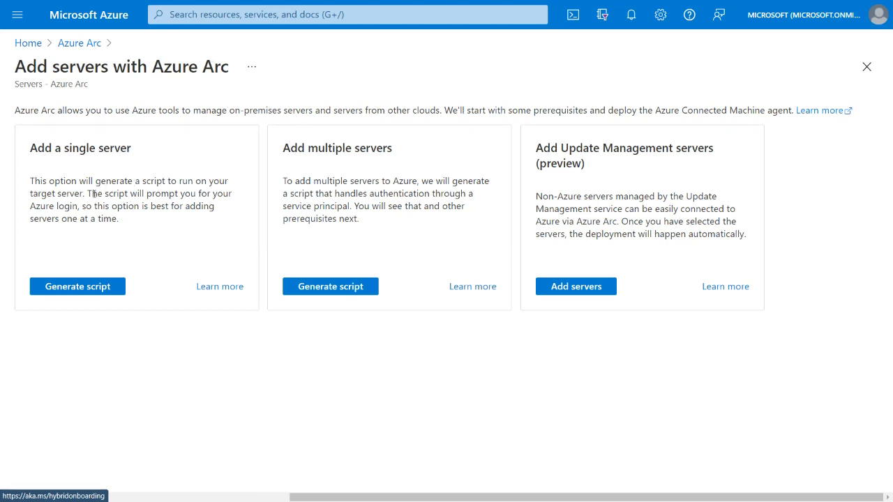
pyautogui.moveTo(91, 194); pyautogui.dragTo(77, 207)
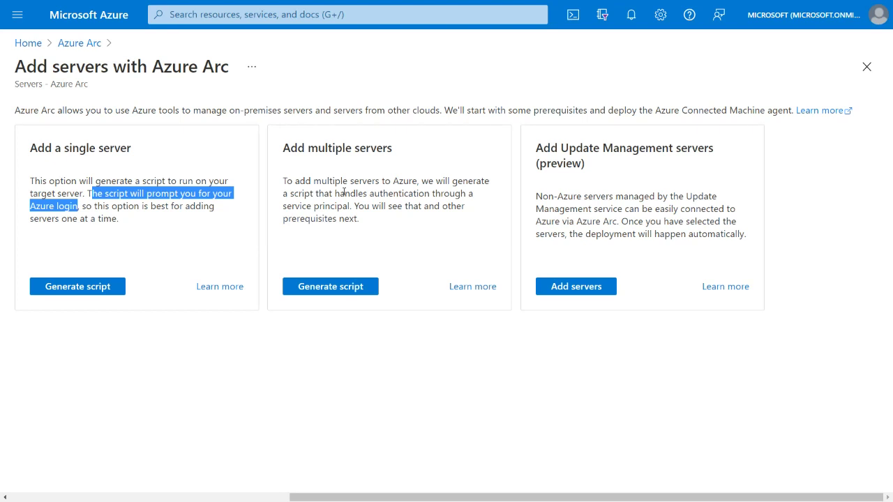
pyautogui.moveTo(353, 208); pyautogui.dragTo(283, 208)
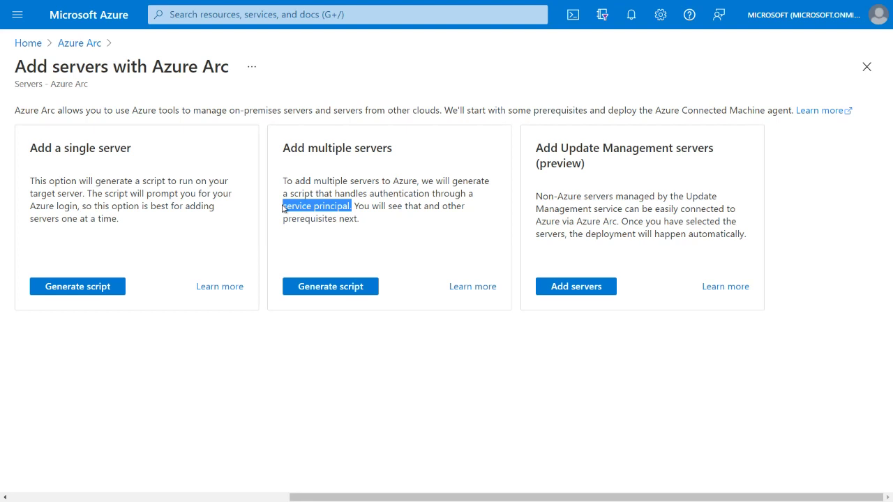
# Start generating the onboarding script for a single server and read the HTTPS access, connectivity method and local administrator prerequisites
pyautogui.click(103, 292)
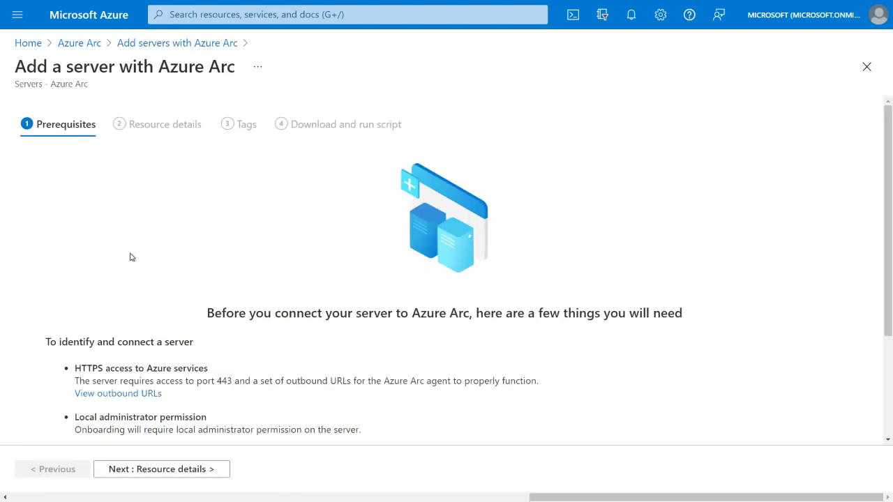
pyautogui.scroll(-1, 169, 201)
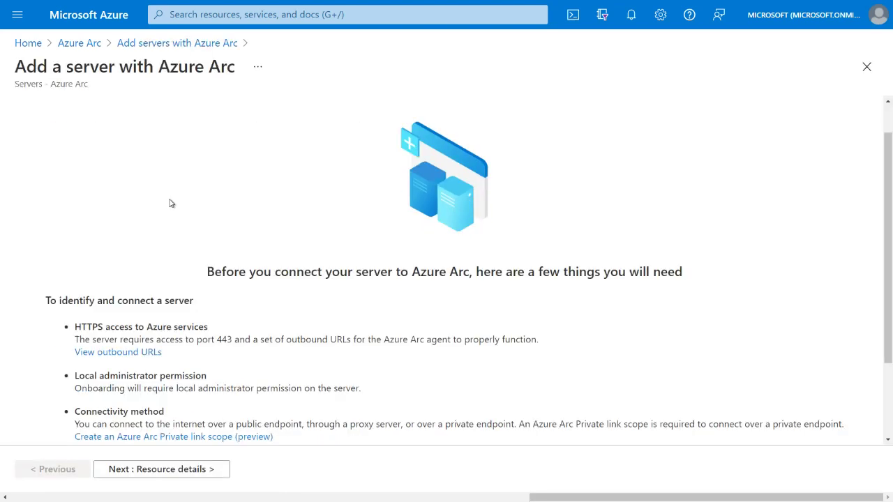
pyautogui.scroll(1, 169, 201)
pyautogui.scroll(-3, 175, 202)
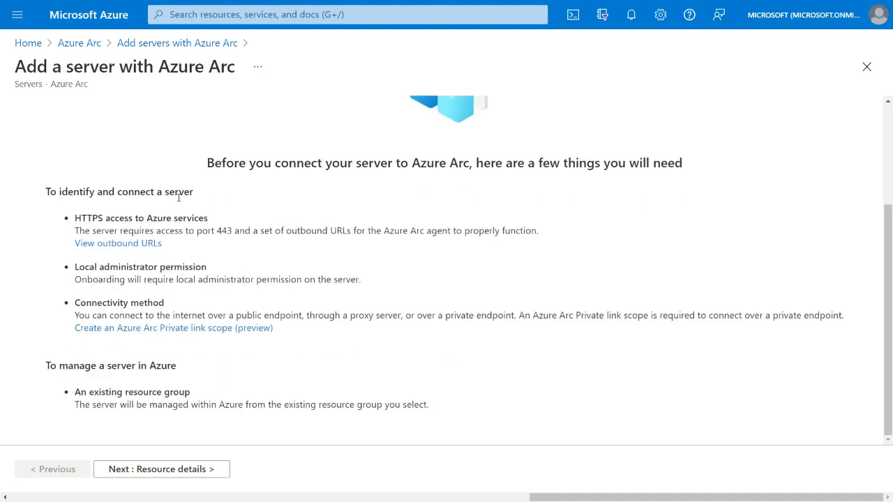
pyautogui.moveTo(75, 219); pyautogui.dragTo(225, 221)
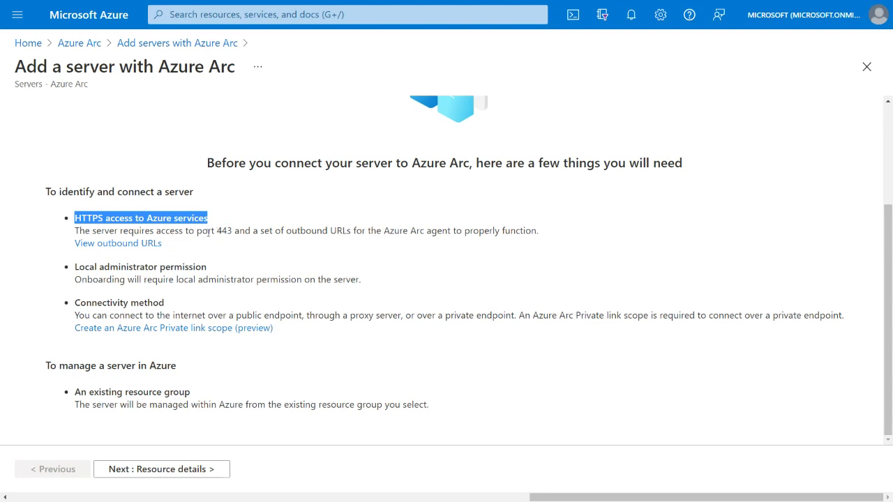
pyautogui.moveTo(210, 230); pyautogui.dragTo(227, 229)
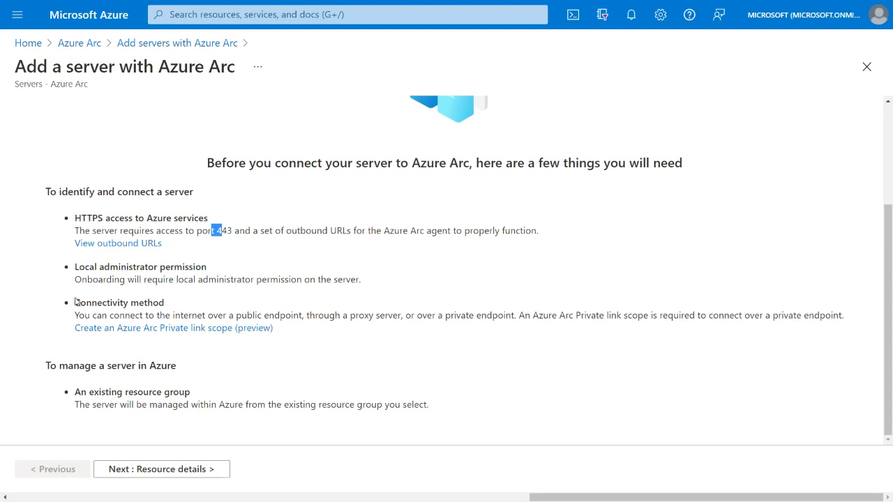
pyautogui.moveTo(75, 302); pyautogui.dragTo(302, 337)
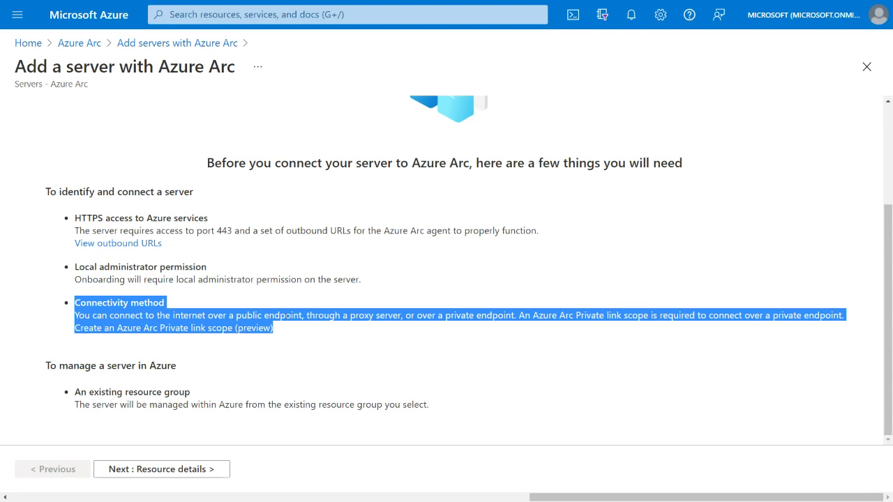
pyautogui.click(286, 308)
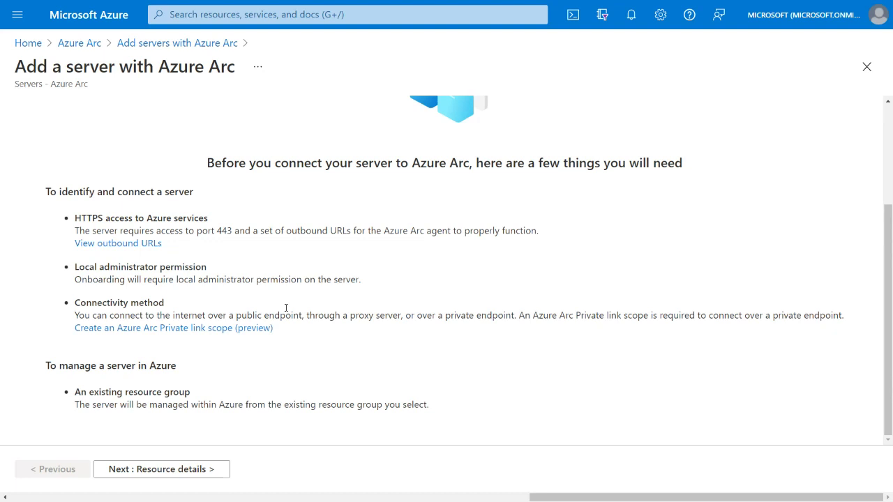
pyautogui.moveTo(363, 279); pyautogui.dragTo(72, 268)
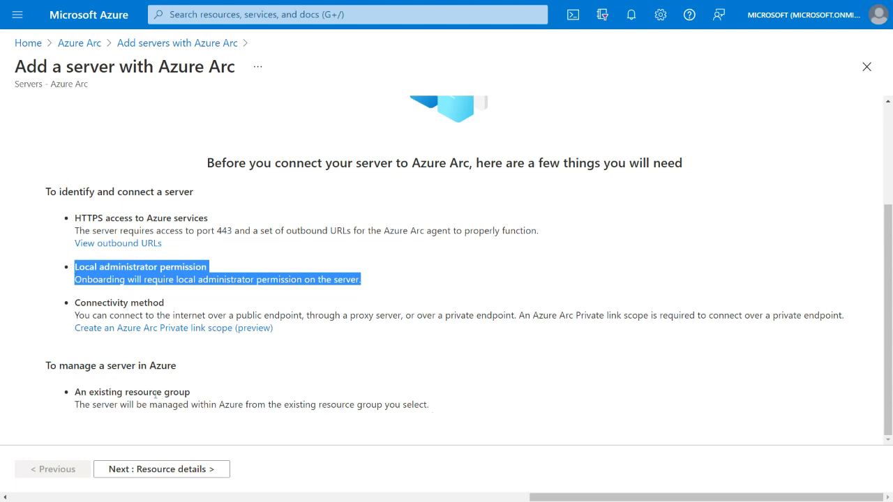
# Proceed to the resource details and select tt-azurearcvms-rg as the resource group for the server
pyautogui.click(187, 472)
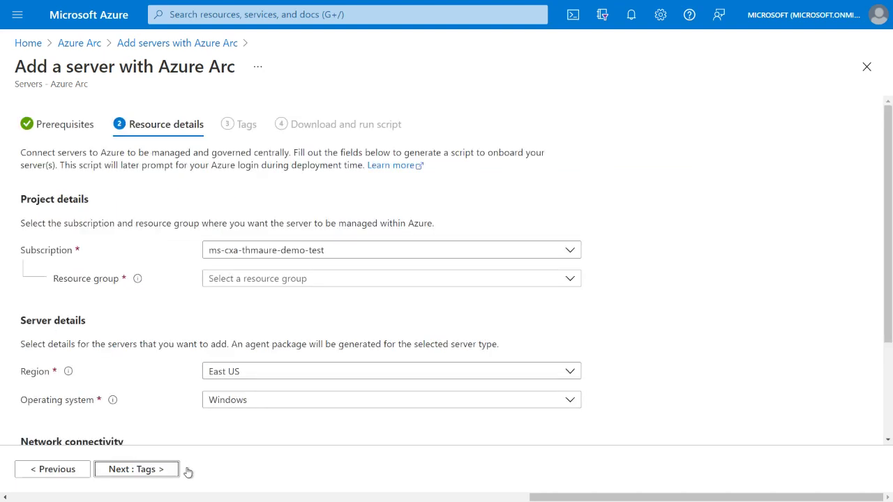
pyautogui.scroll(-1, 258, 249)
pyautogui.click(268, 233)
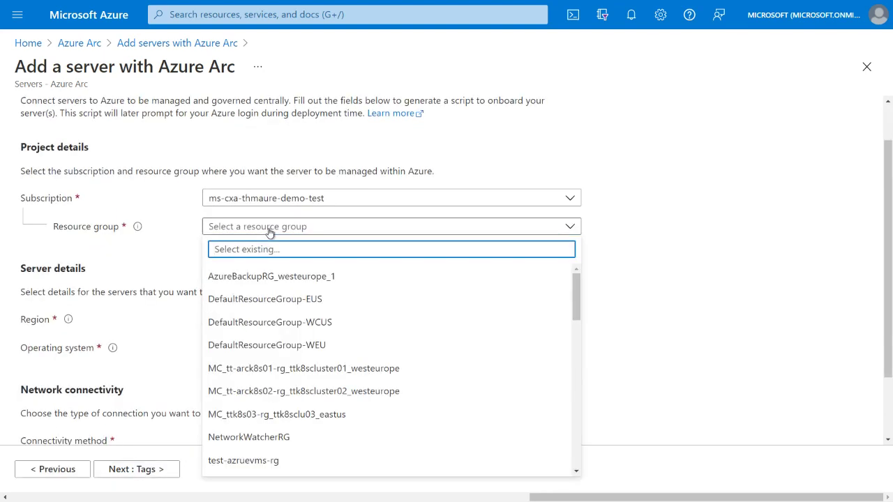
pyautogui.scroll(-4, 307, 314)
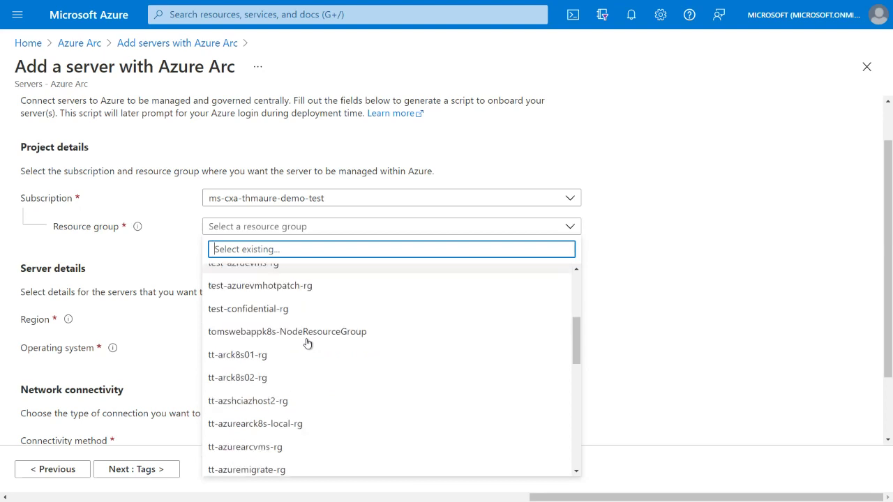
pyautogui.click(296, 383)
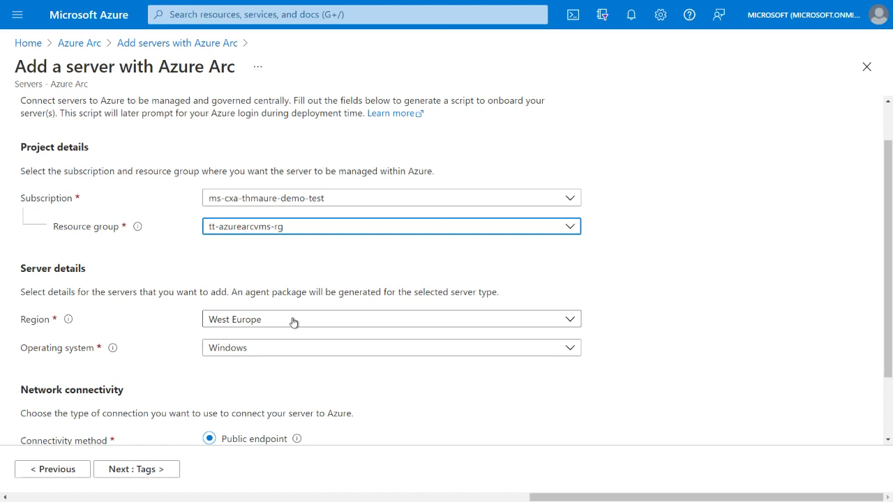
pyautogui.click(305, 371)
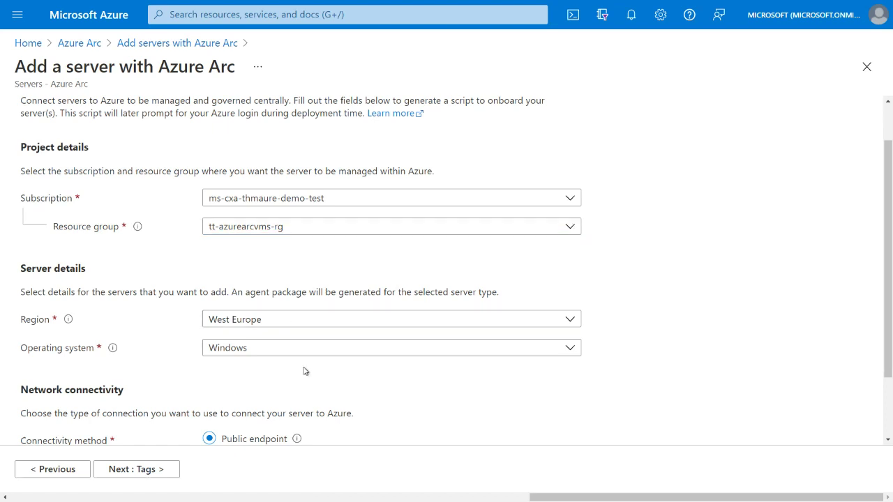
# Check the operating system choices and the connectivity methods, keeping Windows and Public endpoint
pyautogui.scroll(-1, 305, 371)
pyautogui.click(290, 295)
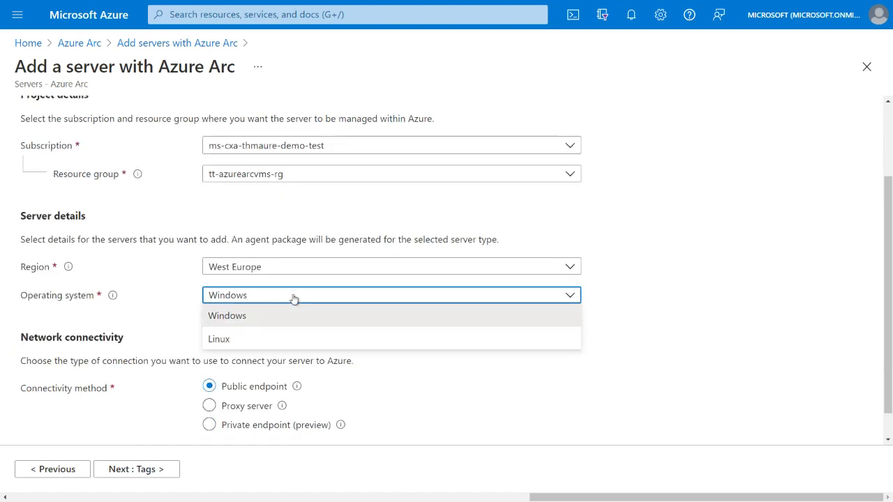
pyautogui.click(167, 306)
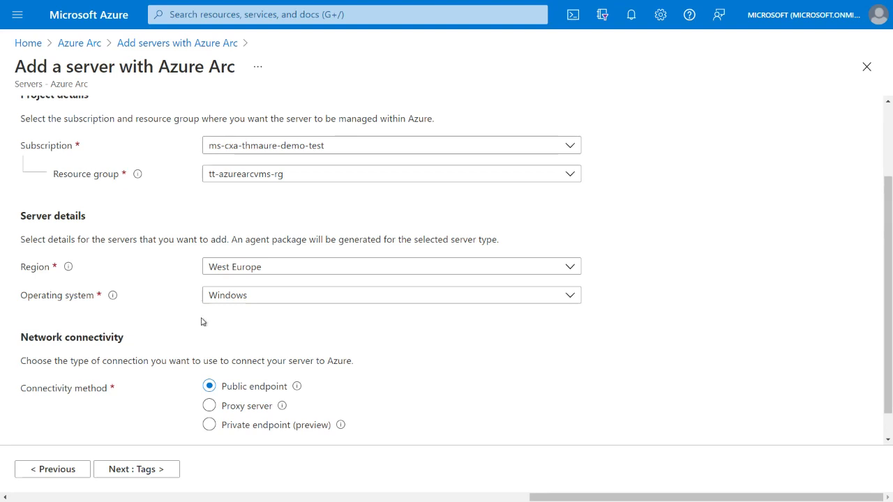
pyautogui.scroll(-1, 209, 338)
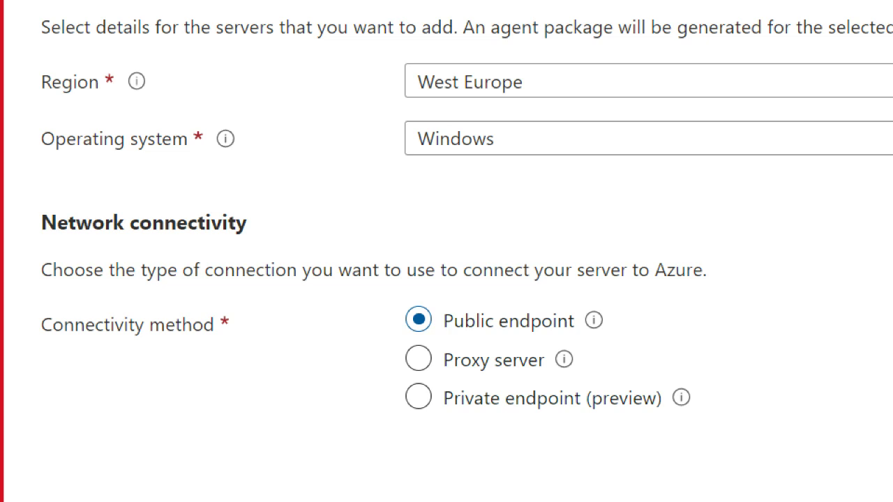
# Proceed to the Tags stage and review the physical location and custom tag fields, leaving them blank
pyautogui.click(134, 470)
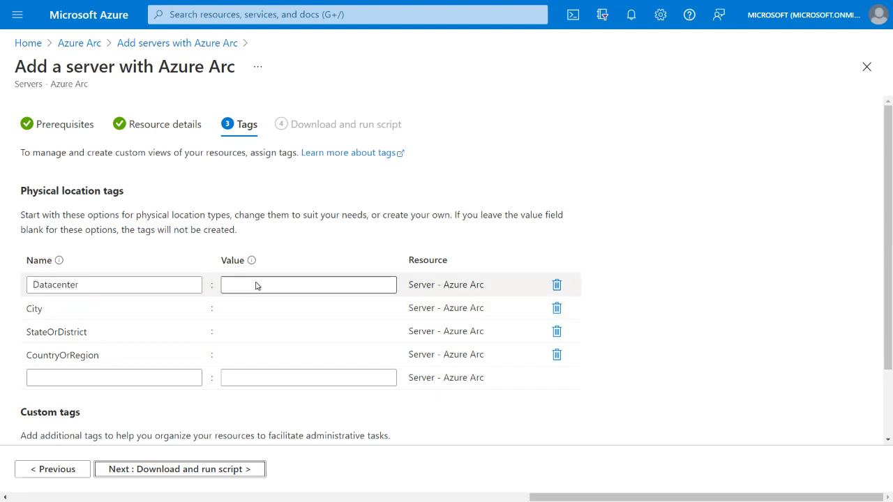
pyautogui.scroll(-1, 256, 285)
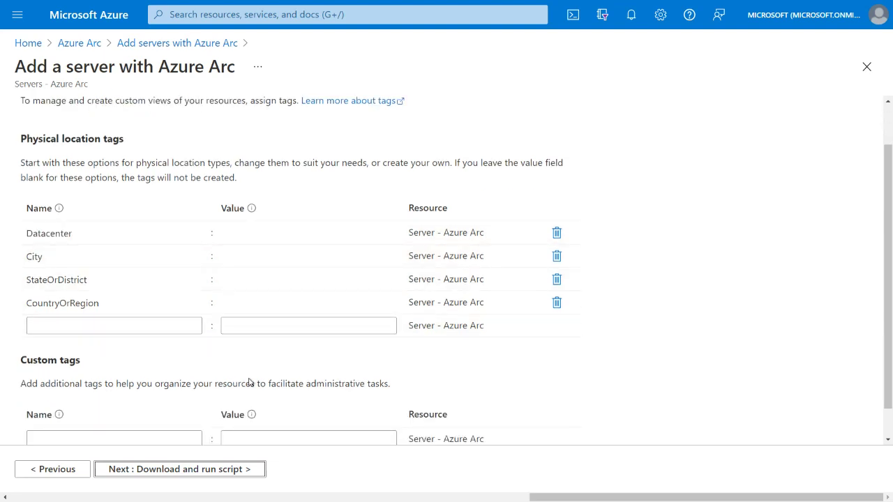
pyautogui.scroll(-1, 252, 382)
pyautogui.scroll(2, 255, 395)
pyautogui.scroll(1, 278, 374)
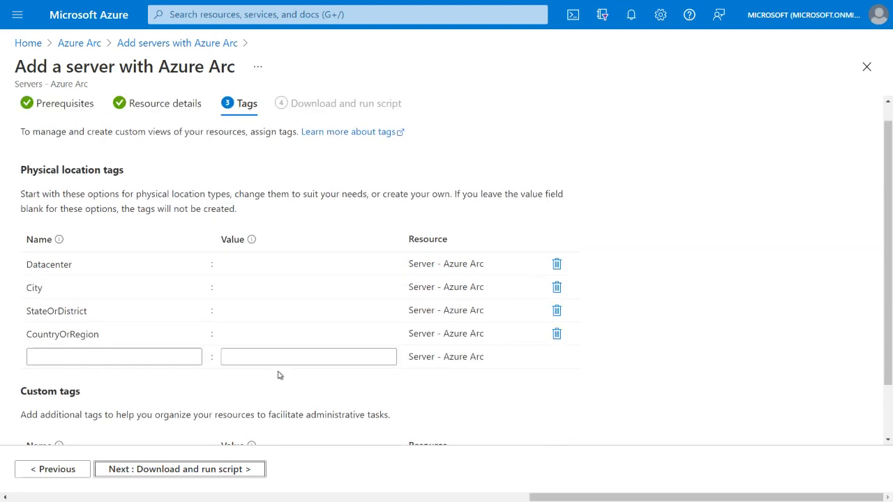
# Generate the onboarding script with the tags left blank and highlight its package download commands
pyautogui.scroll(-3, 283, 331)
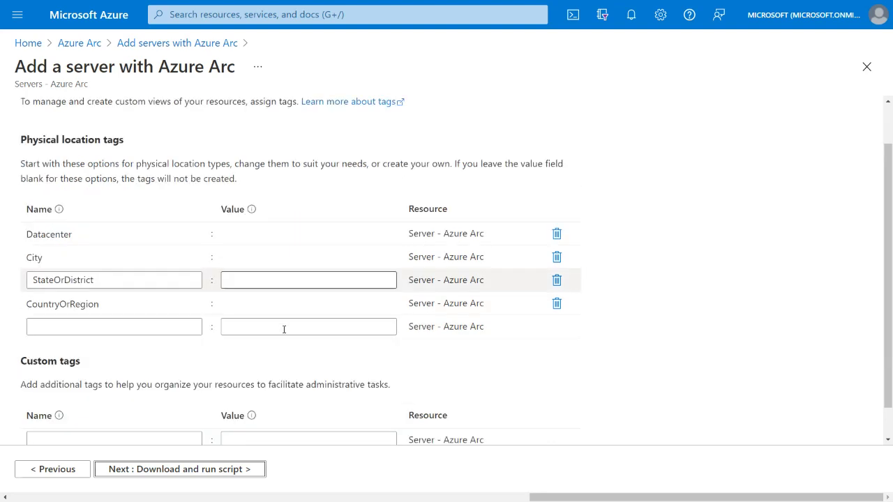
pyautogui.click(217, 473)
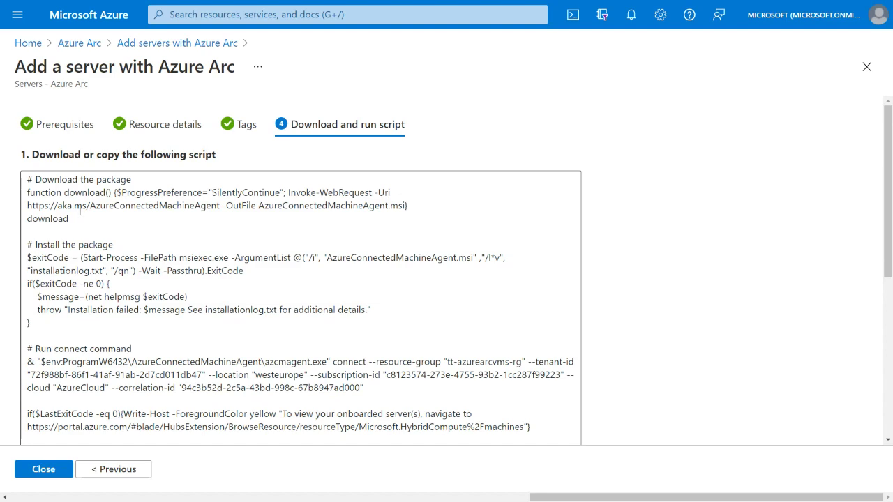
pyautogui.moveTo(27, 192); pyautogui.dragTo(70, 219)
pyautogui.moveTo(562, 498)
pyautogui.mouseDown()
pyautogui.moveTo(404, 499)
pyautogui.moveTo(562, 499)
pyautogui.mouseUp()
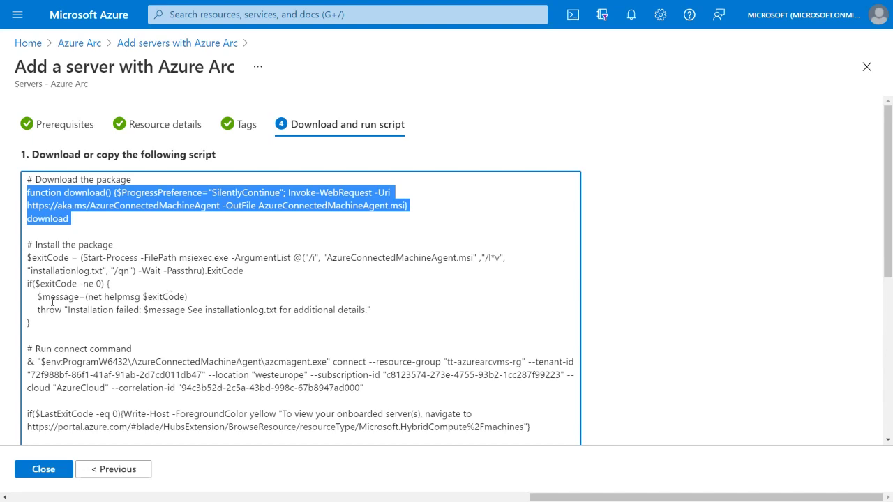
# Switch to the PowerShell session on the APP01 server, check its hostname and clear the console
pyautogui.hotkey('alt', 'Tab')
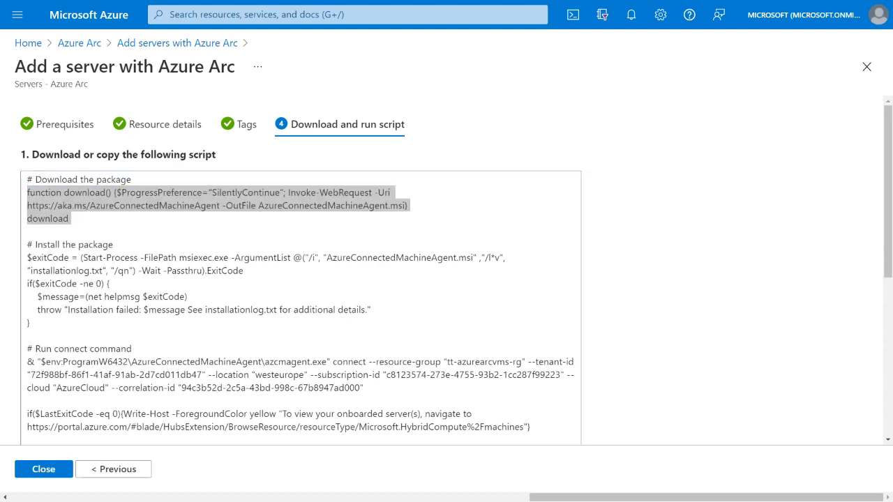
pyautogui.press('super+Tab')
pyautogui.press('Escape')
pyautogui.hotkey('alt', 'Tab')
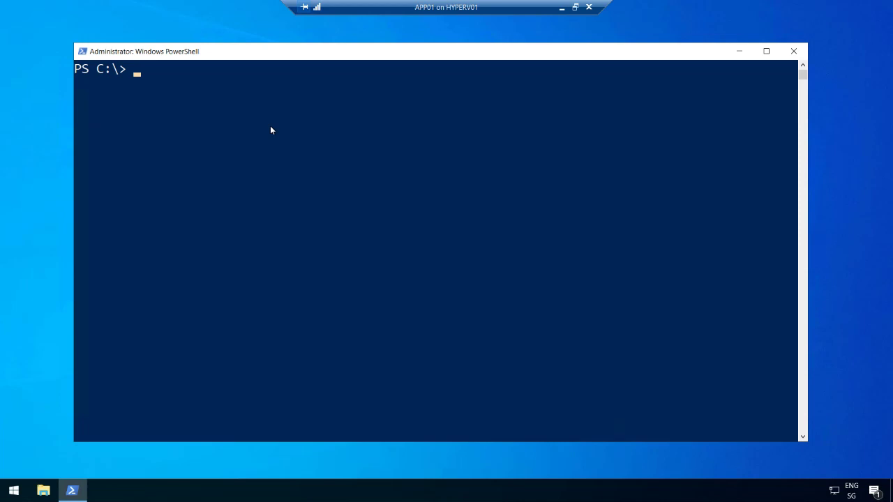
pyautogui.write('hostname')
pyautogui.press('Return')
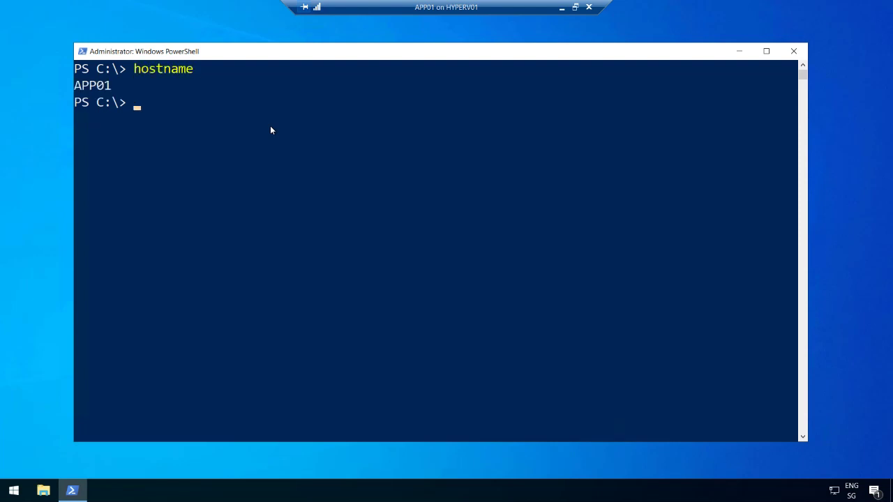
pyautogui.write('cls')
pyautogui.press('Return')
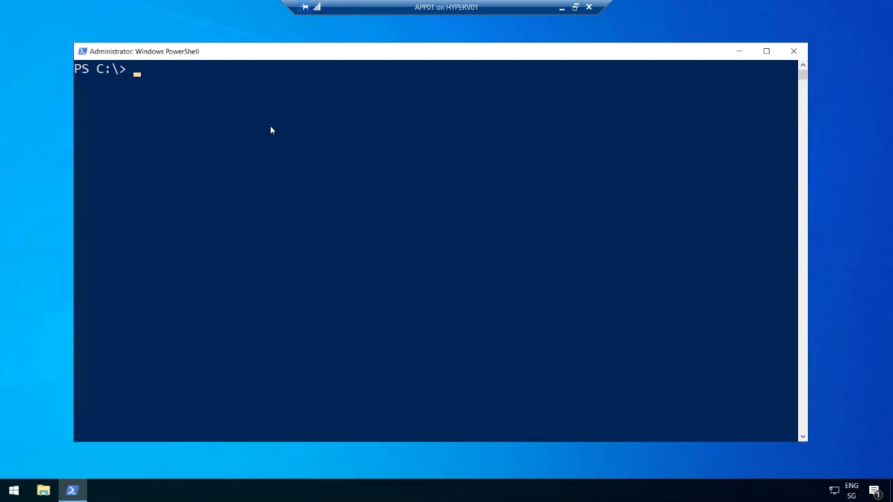
# Check the himds agent process on the server with Get-Process
pyautogui.write('get-proc')
pyautogui.press('Tab')
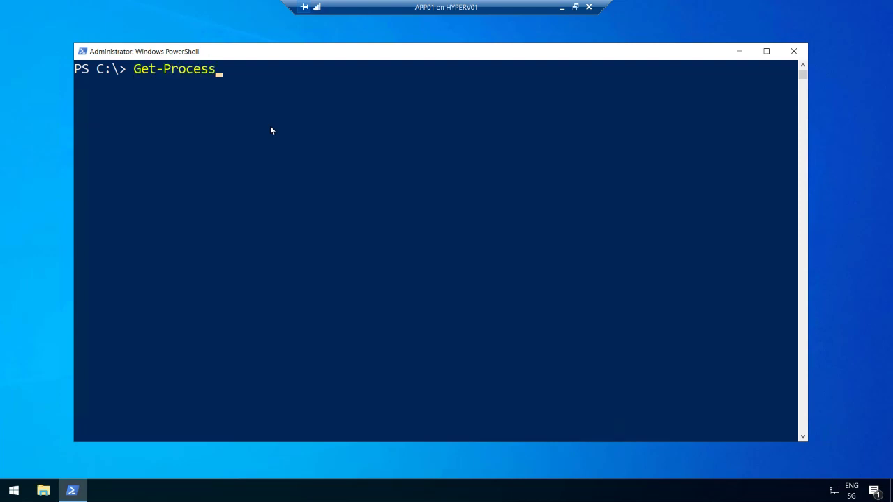
pyautogui.write('he')
pyautogui.press('Tab')
pyautogui.hotkey('ctrl', 'BackSpace')
pyautogui.write('himds')
pyautogui.press('Return')
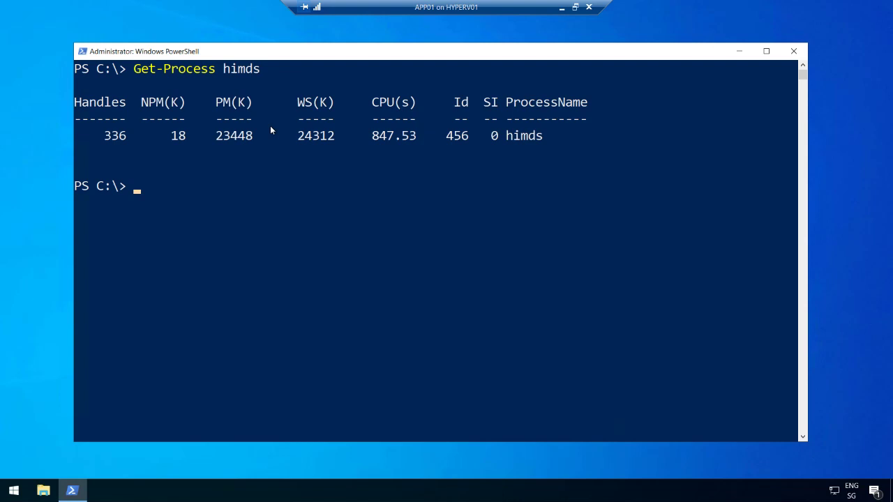
# Clear the console and run azcmagent without arguments to read its available commands and flags
pyautogui.write('cls')
pyautogui.press('Return')
pyautogui.write('azcm')
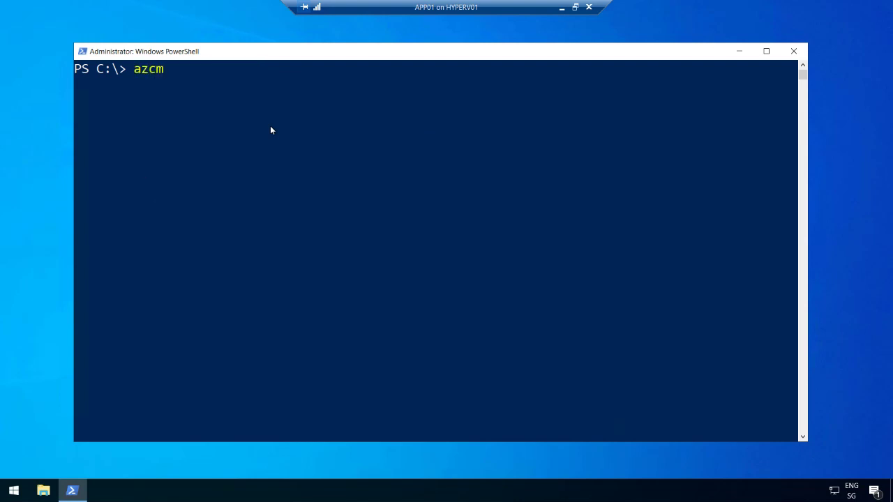
pyautogui.write('agent')
pyautogui.press('Return')
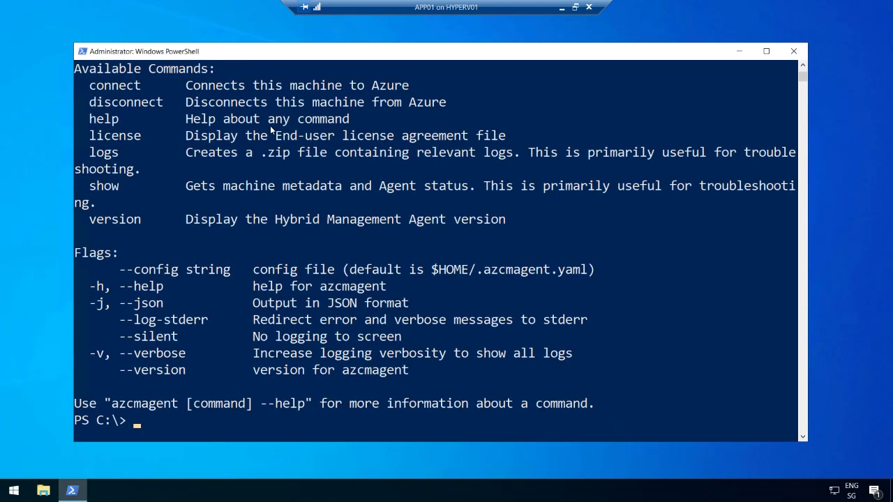
pyautogui.scroll(1, 316, 156)
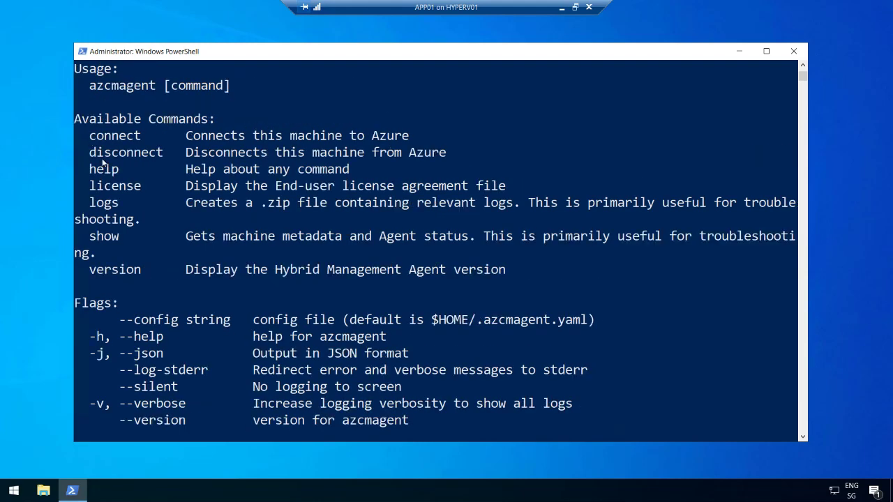
pyautogui.scroll(-1, 145, 211)
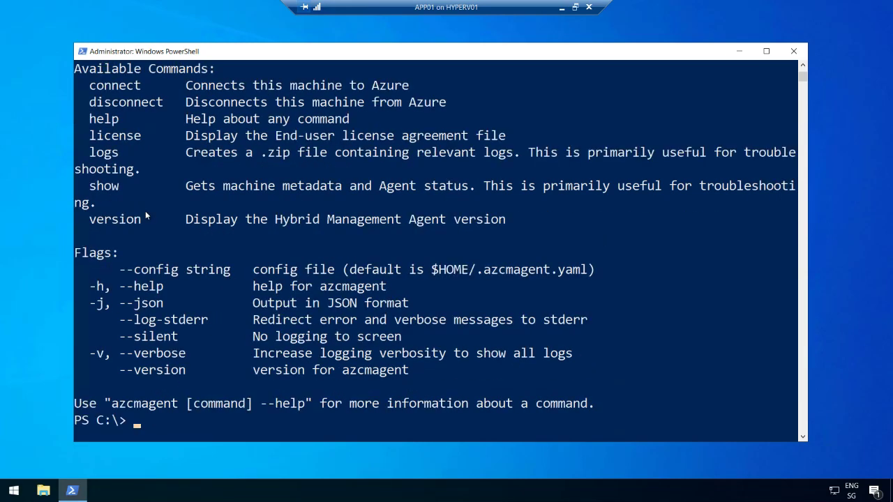
# Clear the console and run azcmagent show to display the machine metadata and agent status
pyautogui.write('cls')
pyautogui.press('Return')
pyautogui.write('cls')
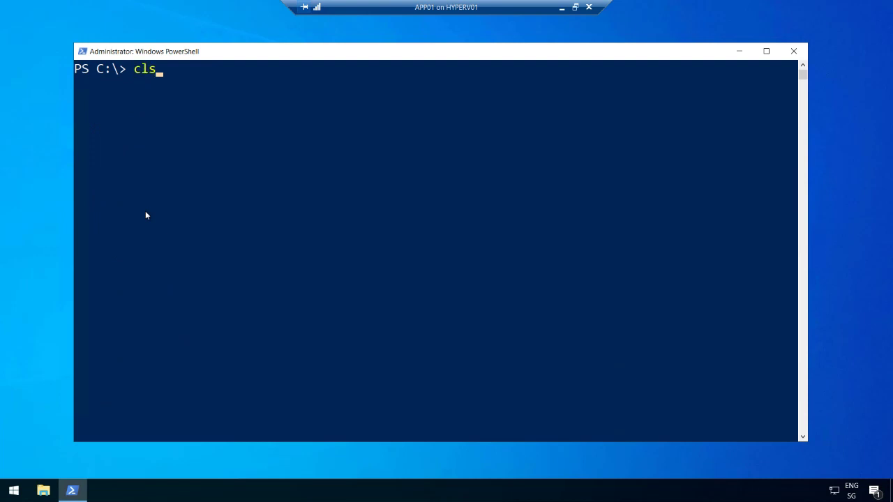
pyautogui.press('Up')
pyautogui.write('show')
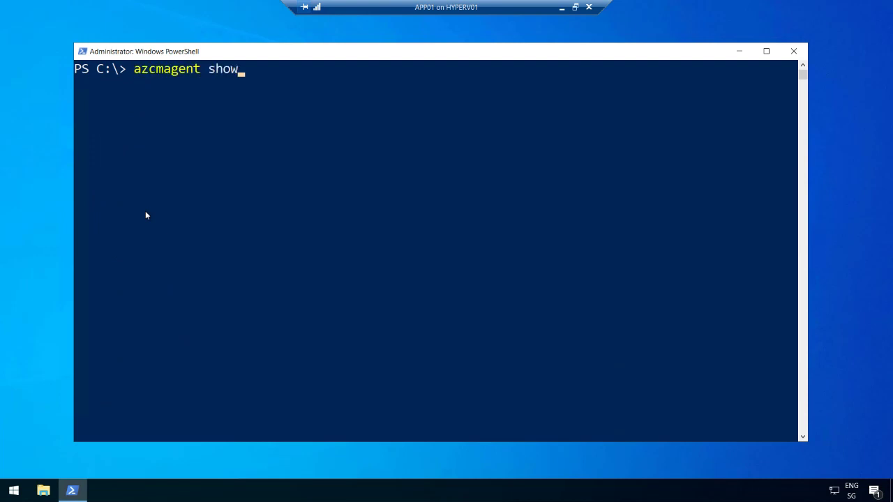
pyautogui.press('Return')
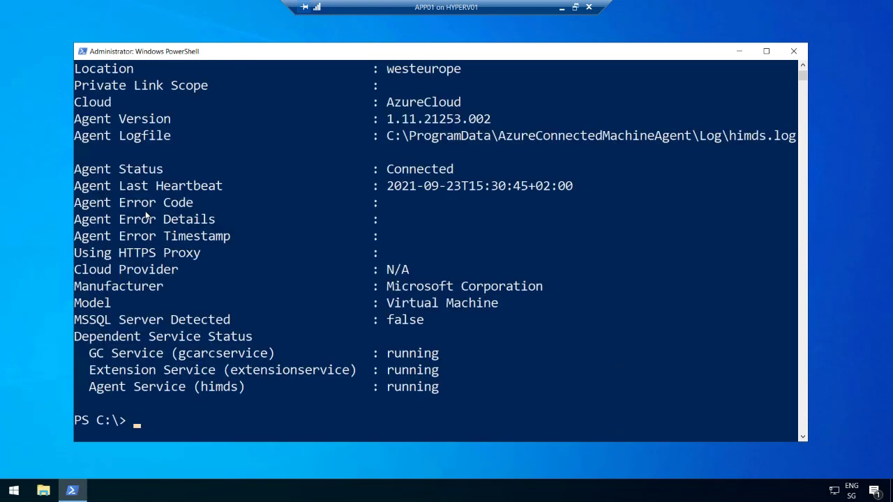
# Examine the agent's resource details, connection status and dependent services, and highlight the VM ID value
pyautogui.scroll(3, 247, 162)
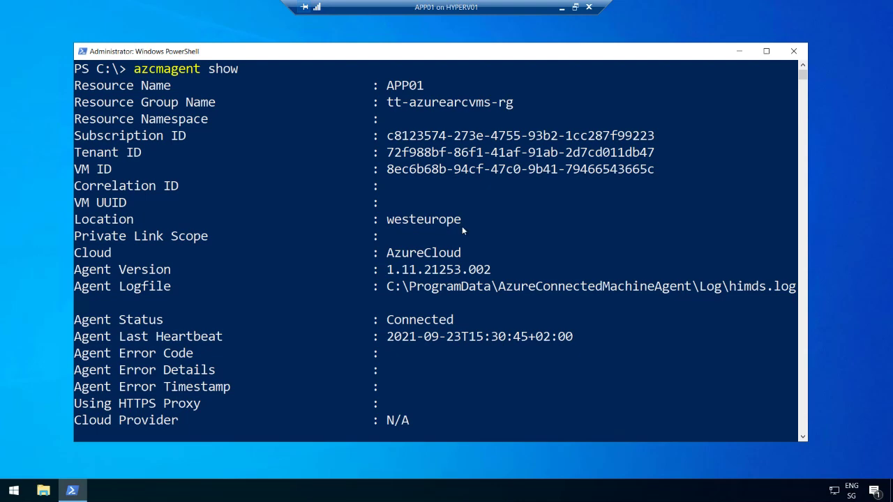
pyautogui.scroll(-1, 461, 226)
pyautogui.scroll(-1, 461, 230)
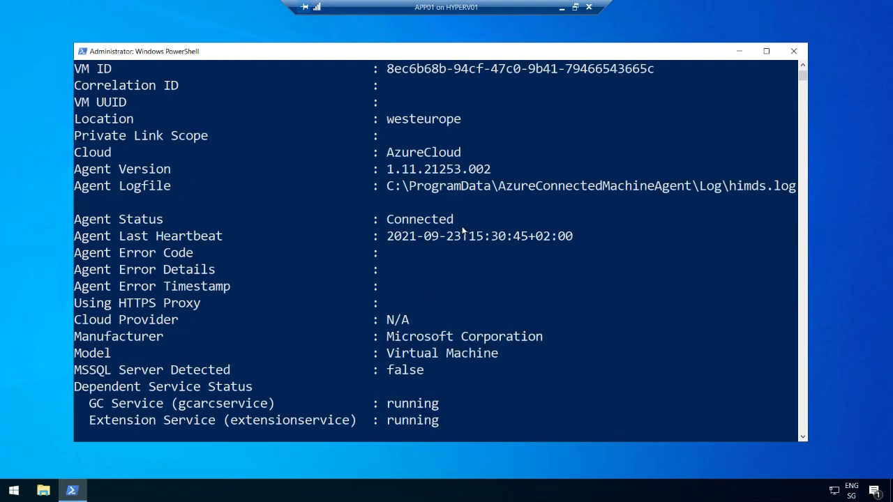
pyautogui.scroll(1, 462, 230)
pyautogui.scroll(-1, 462, 230)
pyautogui.scroll(-1, 461, 230)
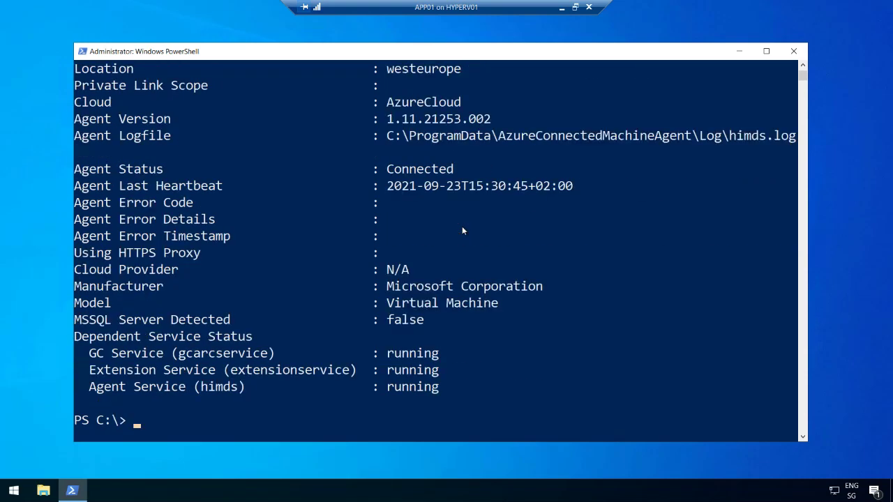
pyautogui.scroll(3, 462, 230)
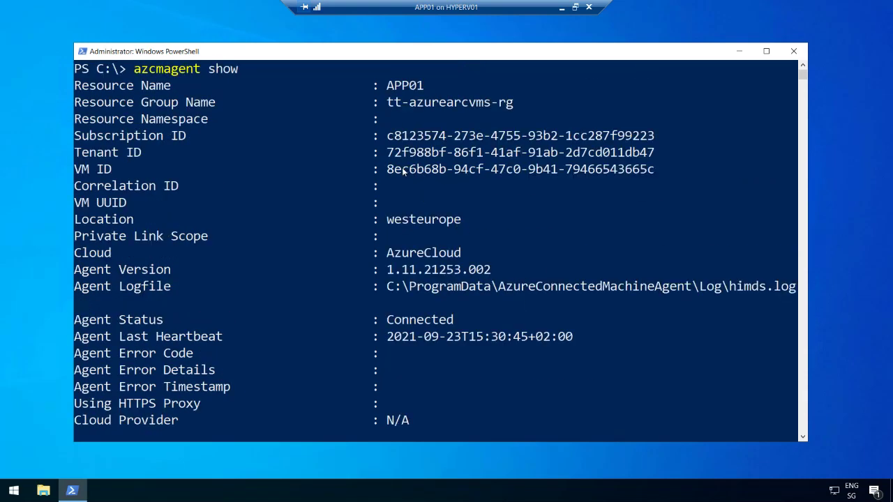
pyautogui.moveTo(388, 170); pyautogui.dragTo(653, 174)
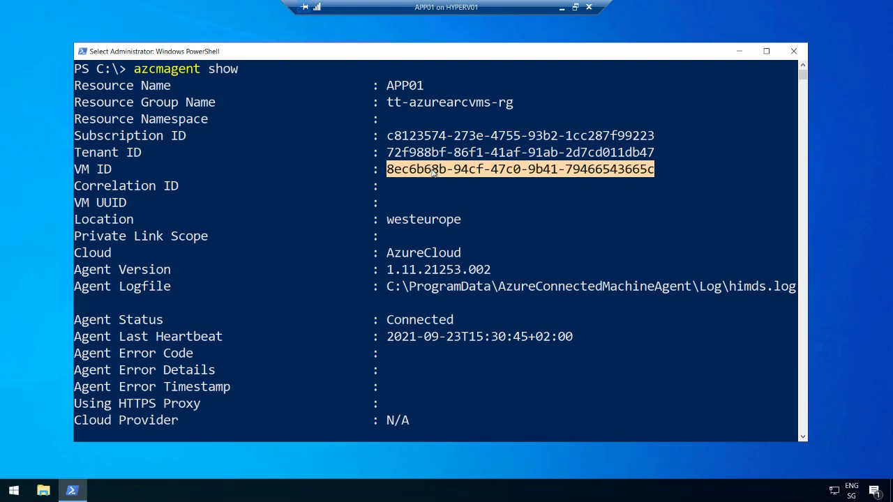
pyautogui.rightClick(509, 110)
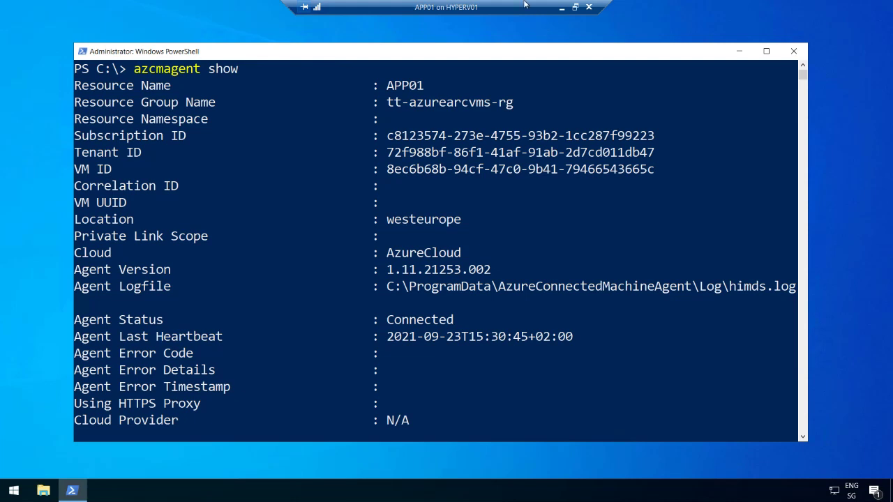
# Switch back to the Azure portal and open the WAC01 server from the Azure Arc servers list
pyautogui.moveTo(549, 11)
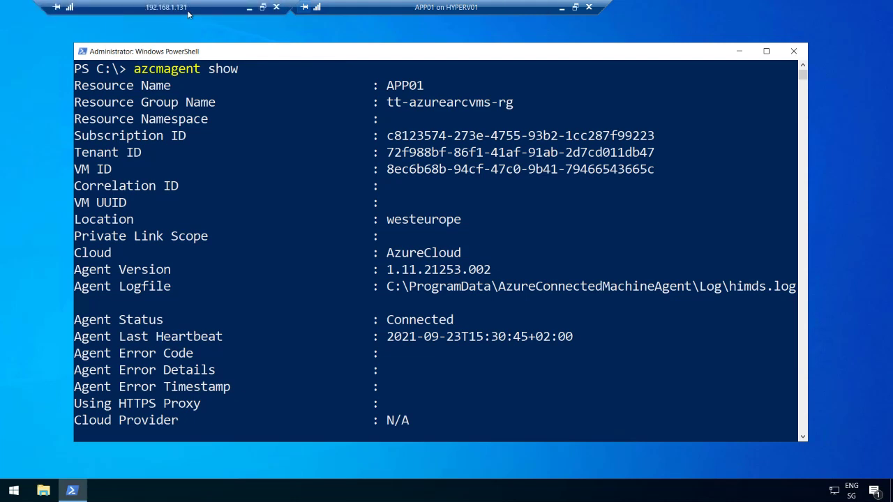
pyautogui.click(267, 7)
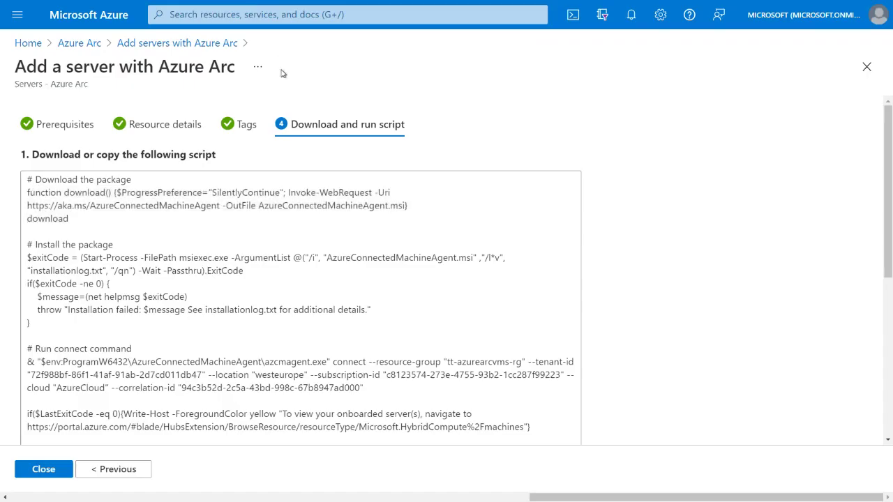
pyautogui.click(96, 46)
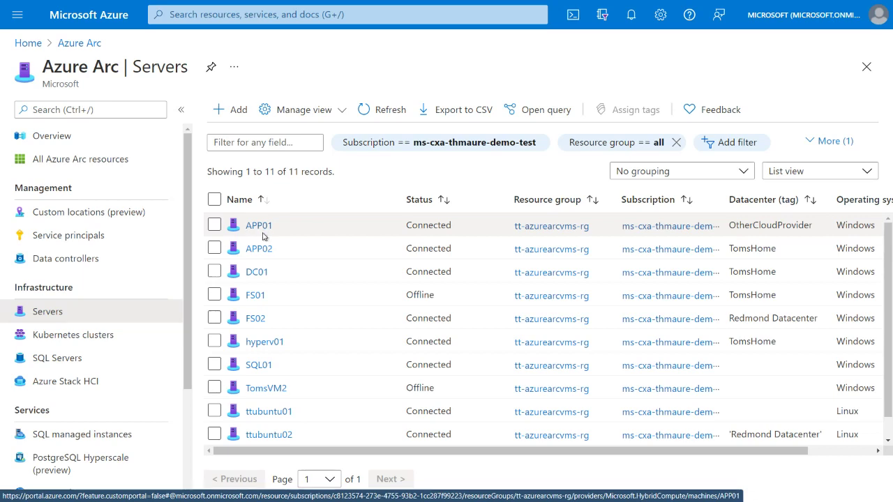
pyautogui.scroll(-1, 260, 262)
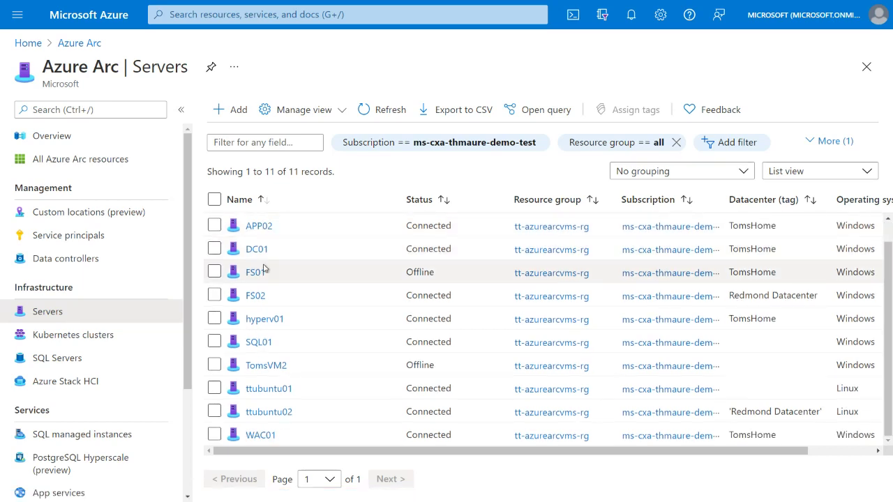
pyautogui.click(259, 434)
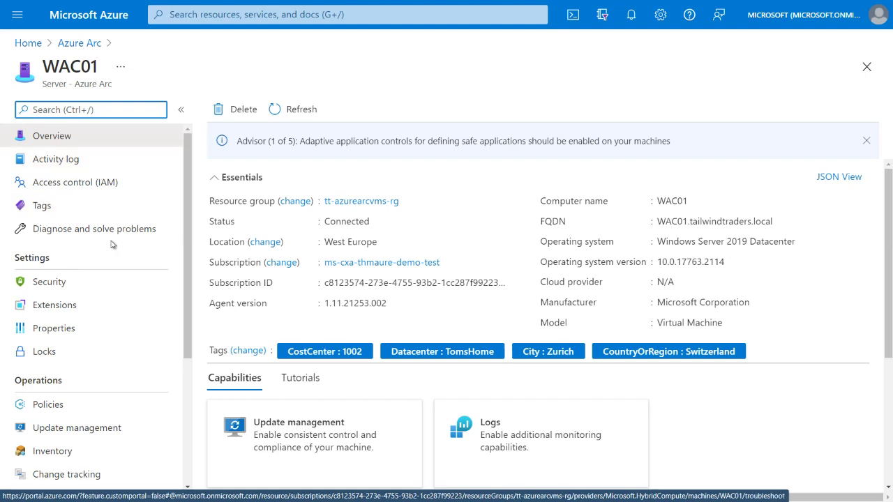
# Open the security page of WAC01 and review its Security Center recommendations
pyautogui.scroll(-1, 109, 290)
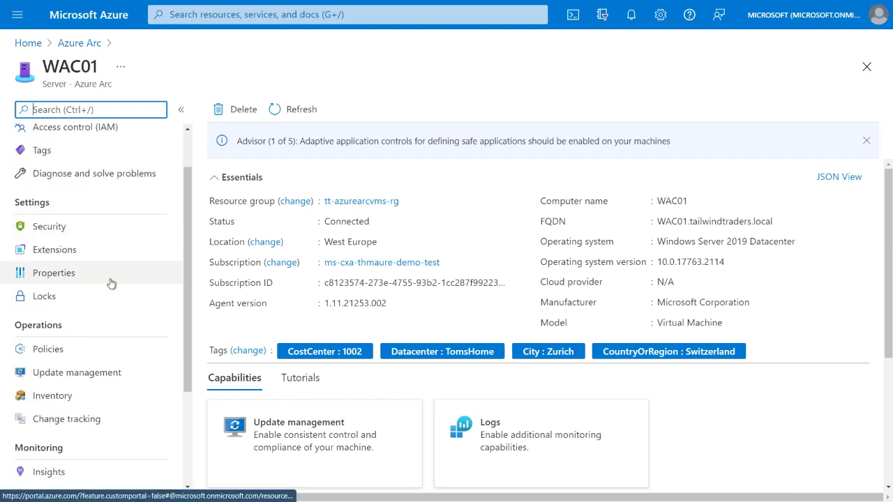
pyautogui.click(106, 232)
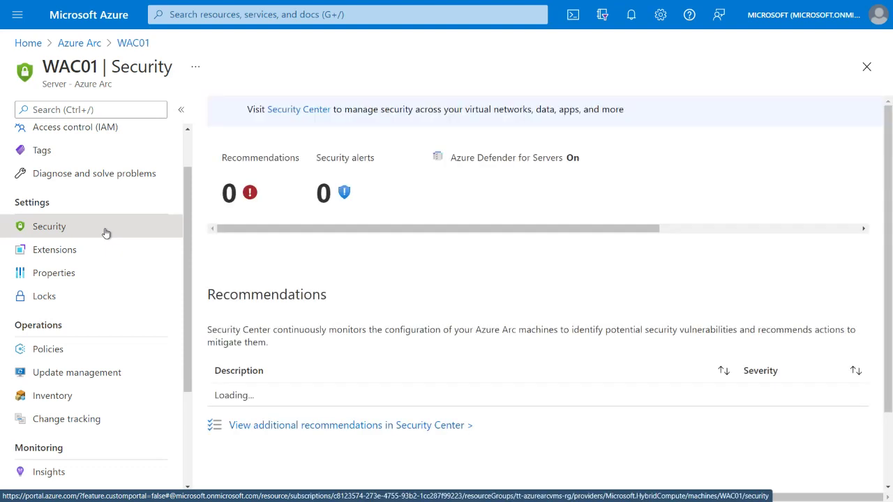
pyautogui.scroll(-2, 370, 352)
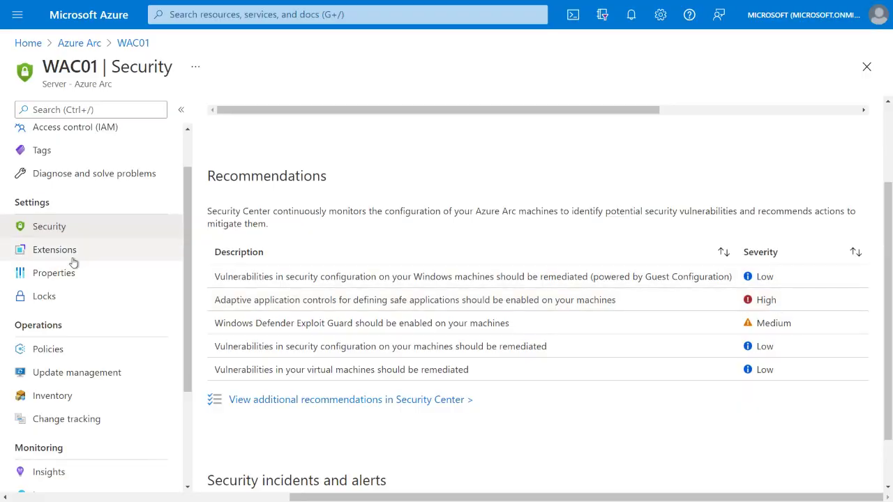
# Review WAC01's extensions, look at the creation form of the Custom Script Extension for Windows and return without adding it
pyautogui.click(54, 249)
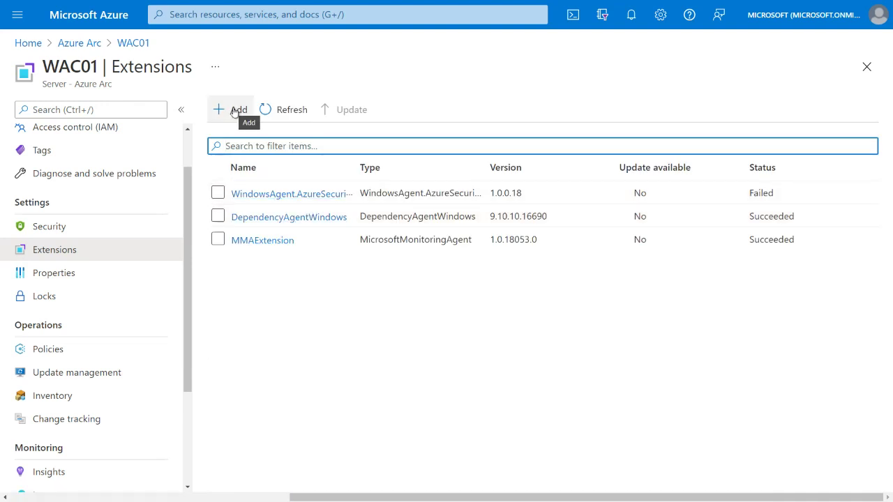
pyautogui.click(234, 110)
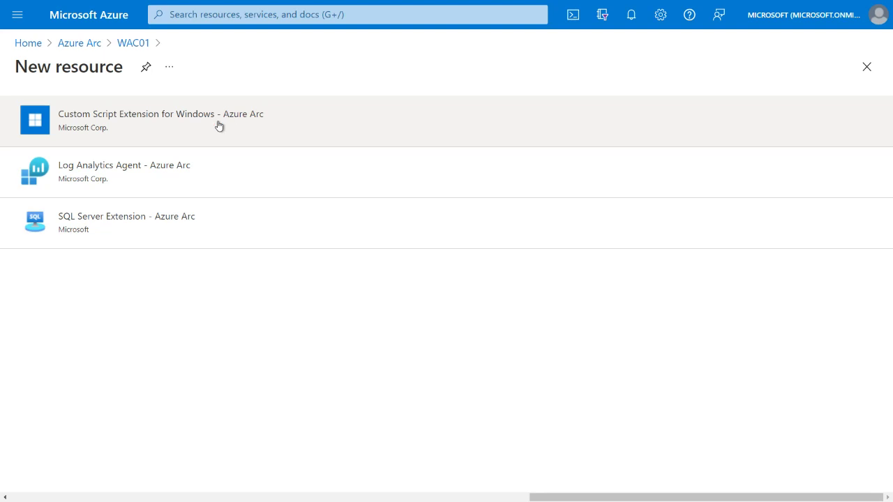
pyautogui.click(136, 128)
pyautogui.click(63, 455)
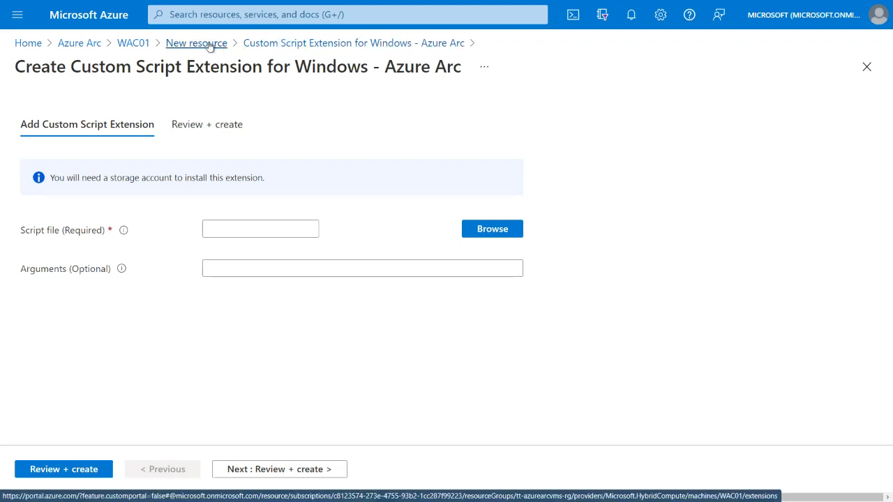
pyautogui.click(132, 43)
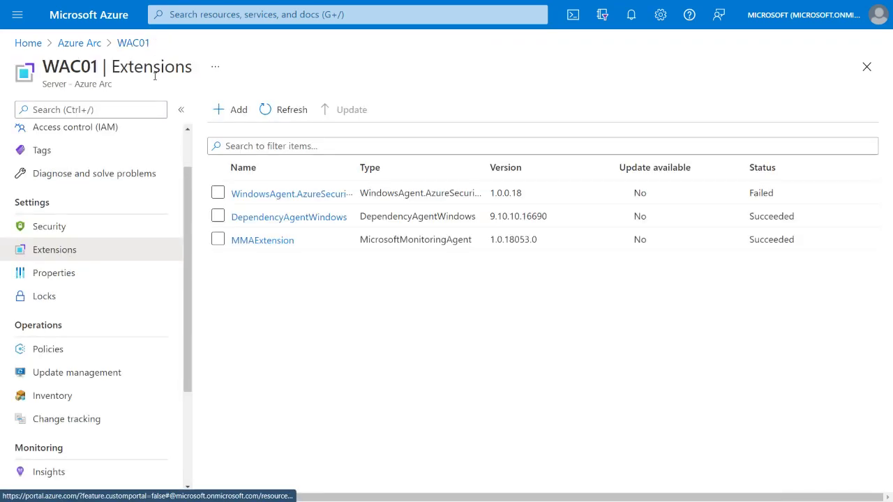
# Open WAC01's logs, look through the available tables, and run the most recent SecurityEvent query from the query history
pyautogui.scroll(-1, 167, 274)
pyautogui.scroll(-2, 167, 274)
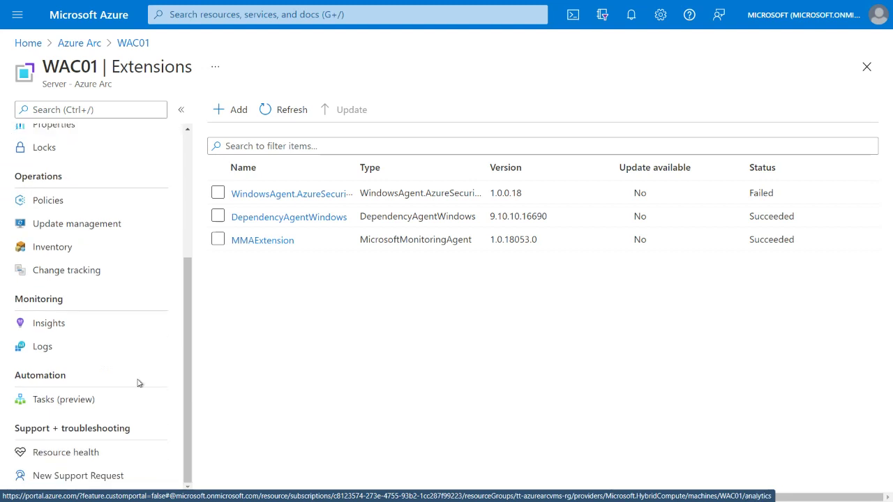
pyautogui.click(98, 346)
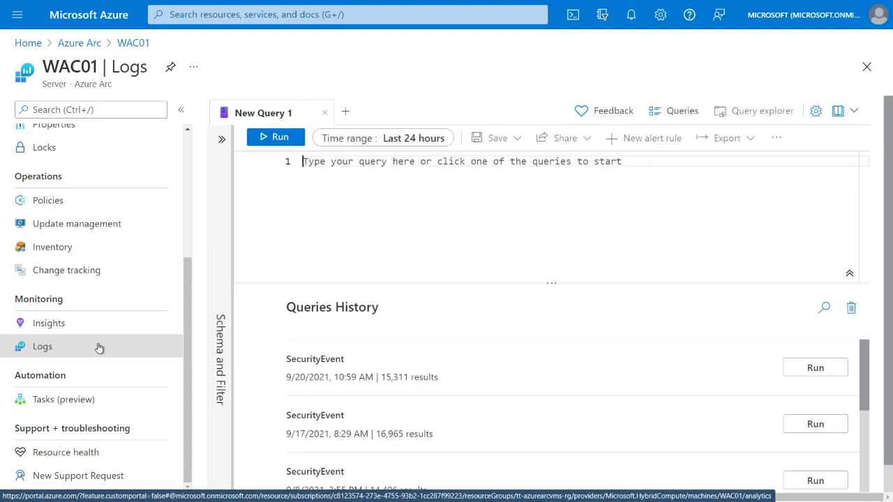
pyautogui.click(223, 140)
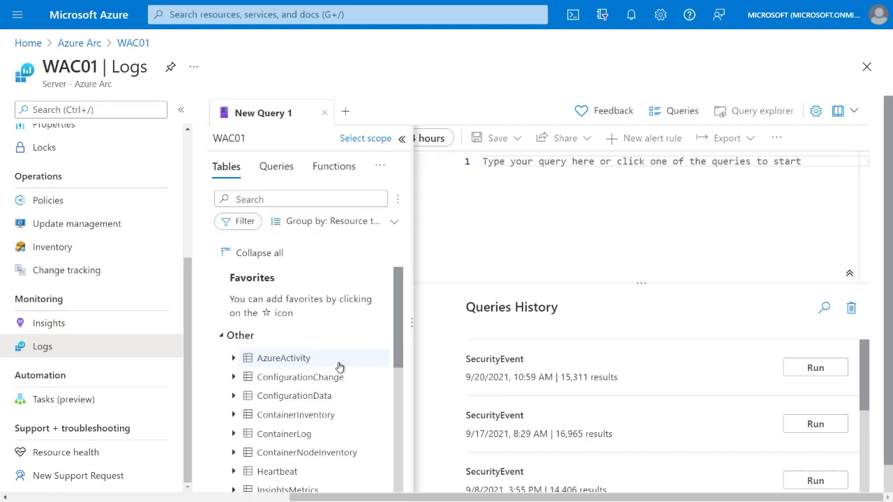
pyautogui.moveTo(340, 367)
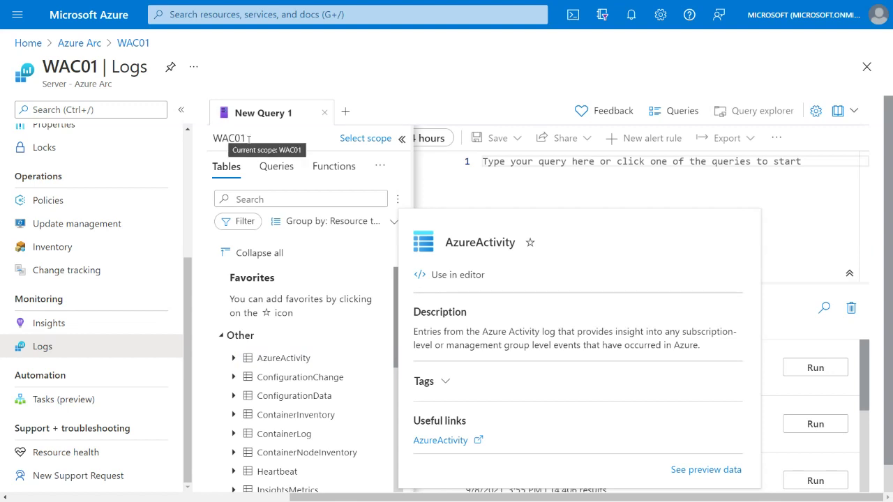
pyautogui.click(401, 141)
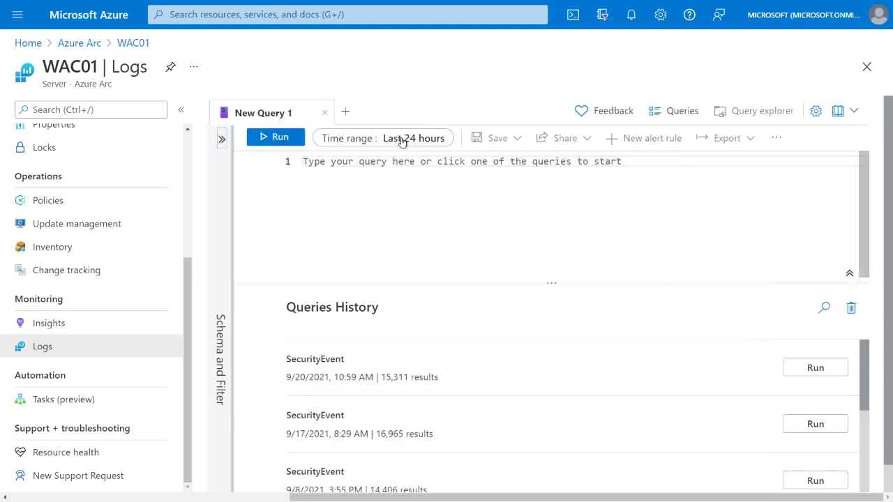
pyautogui.click(815, 368)
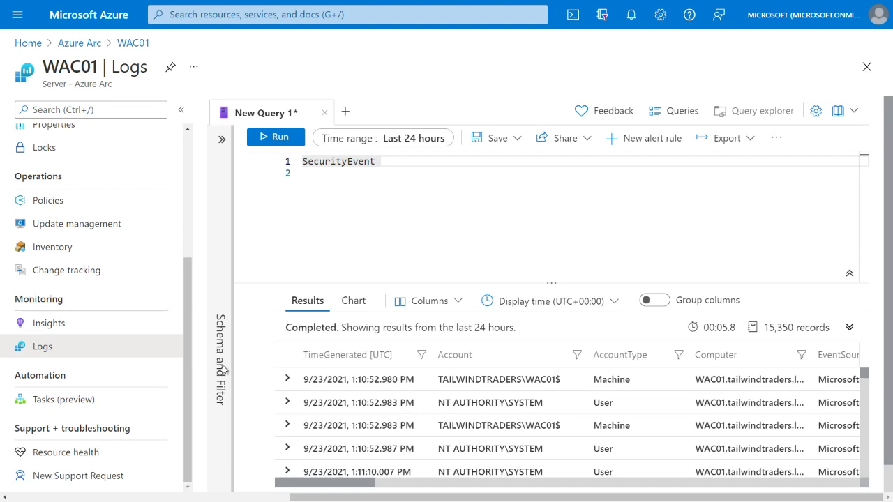
# Open WAC01's insights, discarding the unsaved query edits, and review its disk, CPU, memory and network performance charts
pyautogui.click(67, 326)
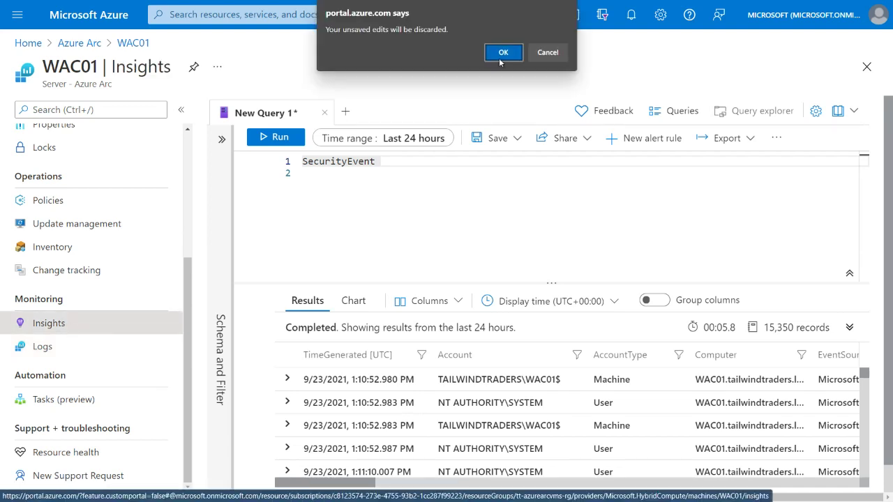
pyautogui.click(502, 45)
pyautogui.click(246, 146)
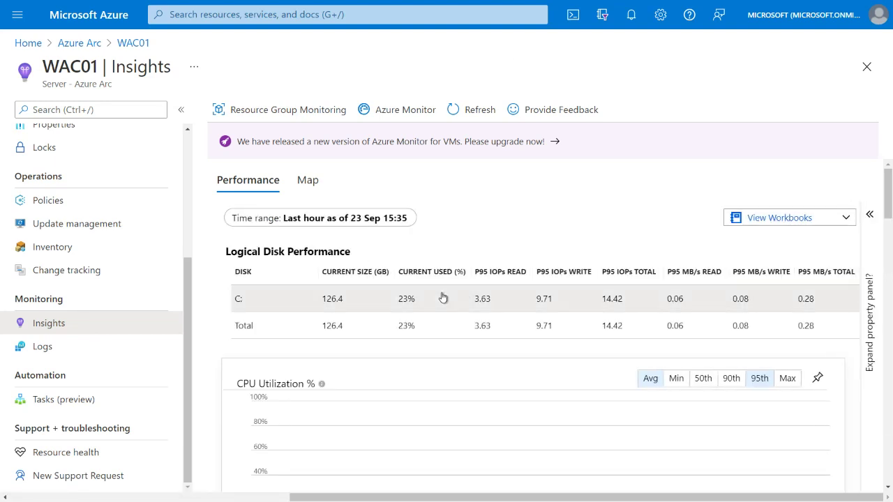
pyautogui.scroll(-1, 442, 298)
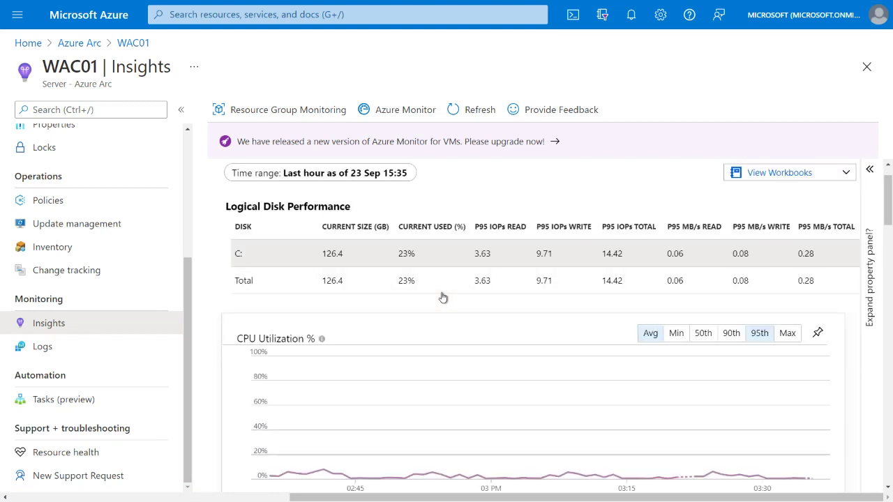
pyautogui.scroll(-5, 442, 298)
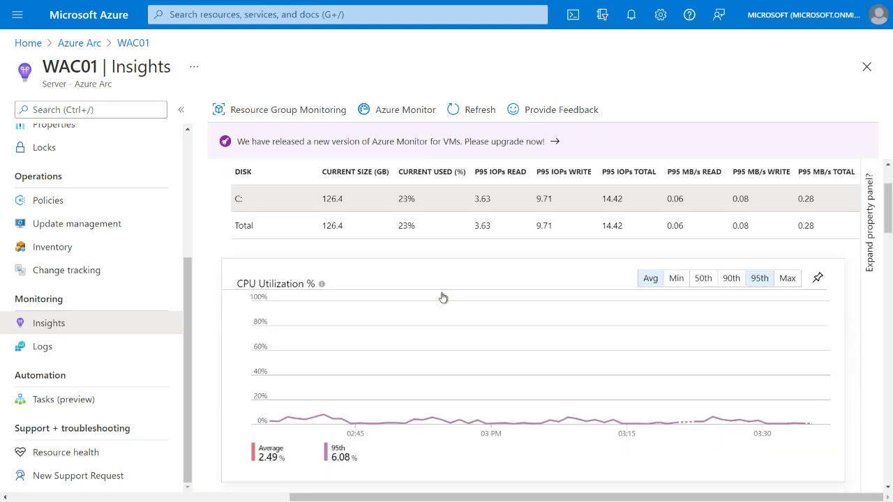
pyautogui.scroll(-5, 442, 297)
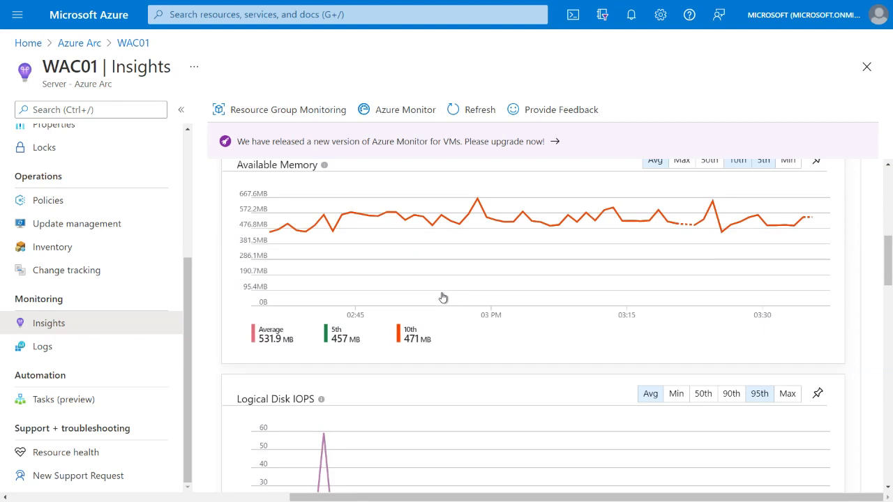
pyautogui.scroll(-5, 442, 298)
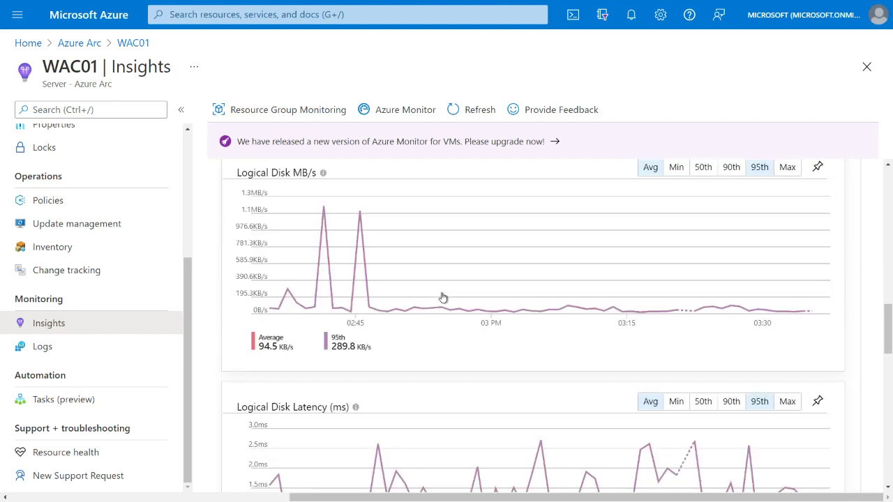
pyautogui.scroll(-6, 442, 297)
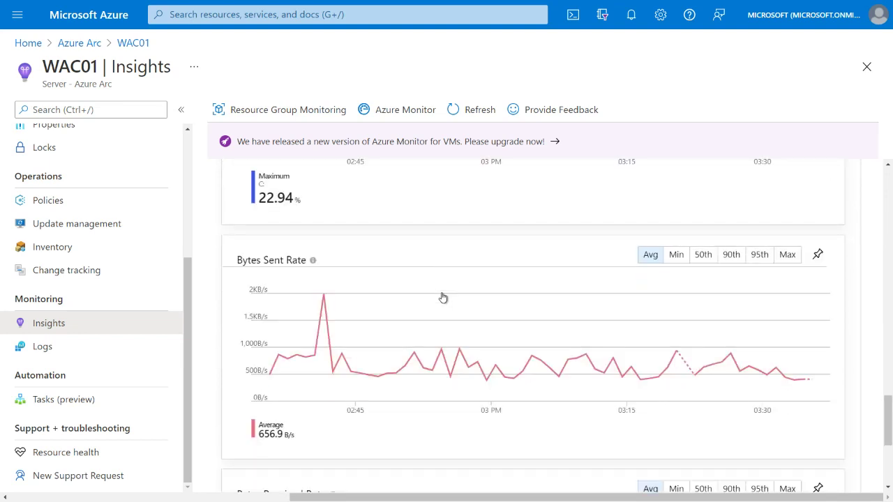
pyautogui.scroll(-3, 442, 298)
pyautogui.scroll(3, 442, 298)
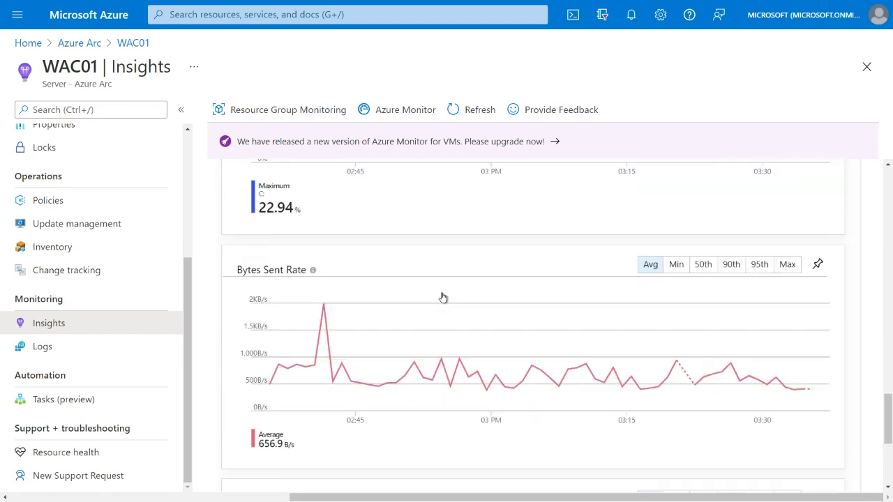
pyautogui.scroll(15, 442, 298)
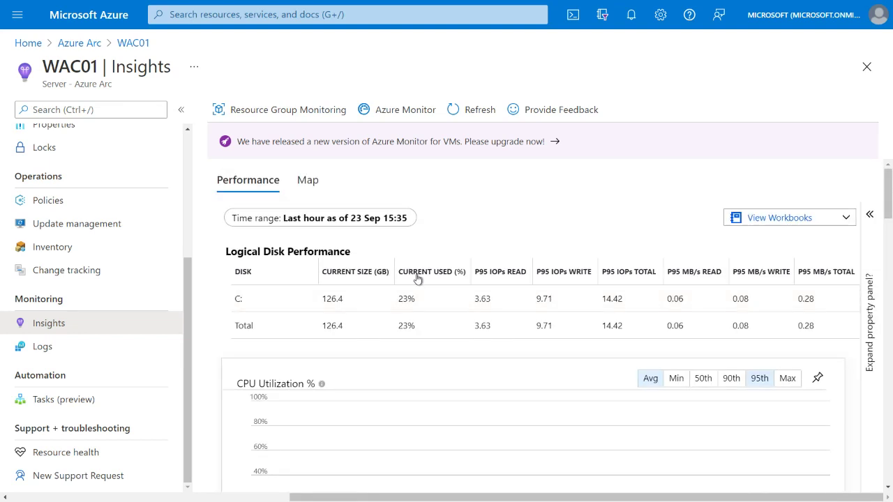
# View WAC01's dependency map in Insights and expand its group of connected clients
pyautogui.click(307, 181)
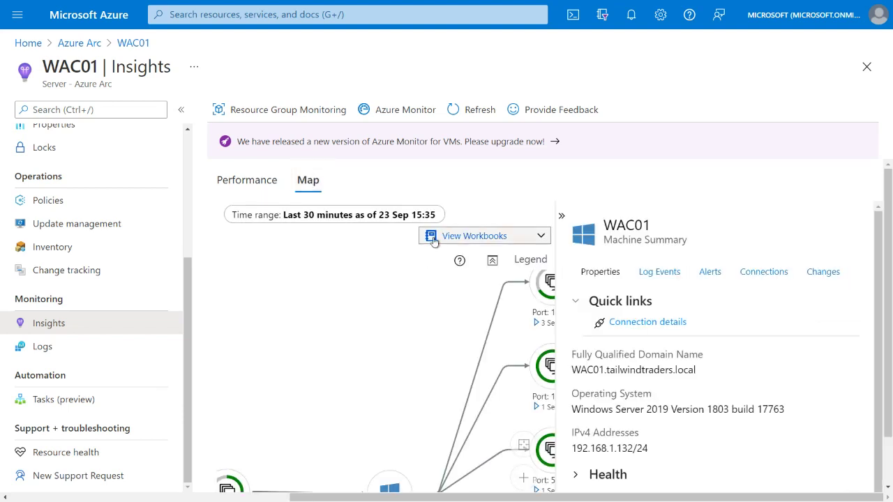
pyautogui.click(565, 213)
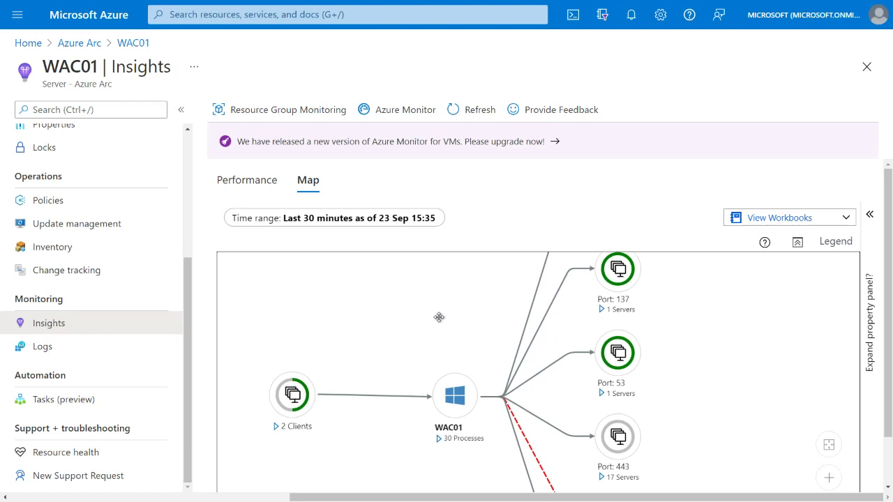
pyautogui.moveTo(439, 353); pyautogui.dragTo(428, 311)
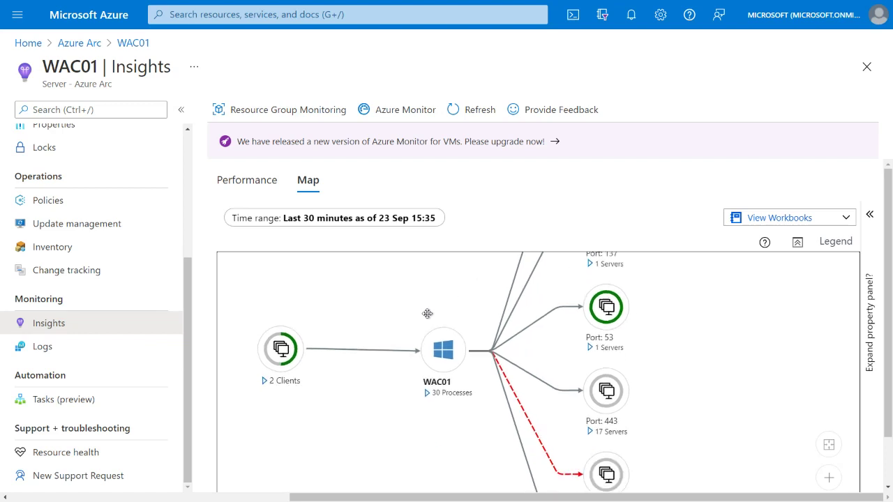
pyautogui.click(264, 382)
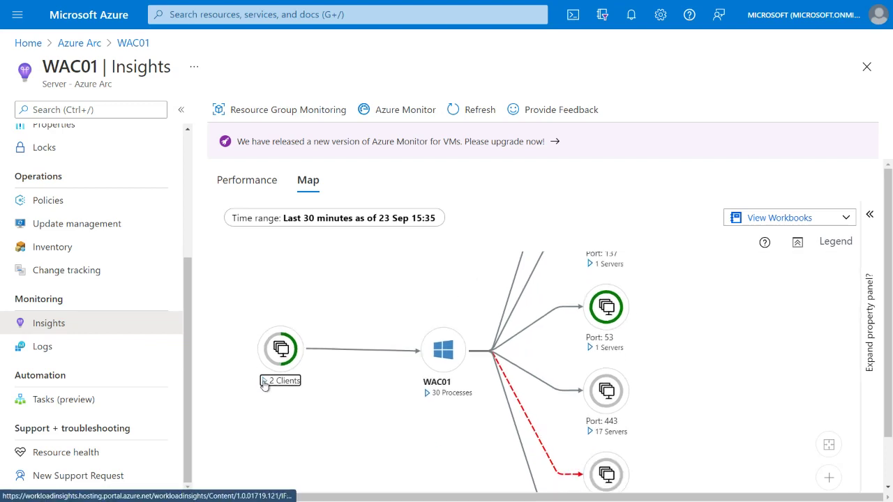
pyautogui.click(266, 384)
pyautogui.click(266, 383)
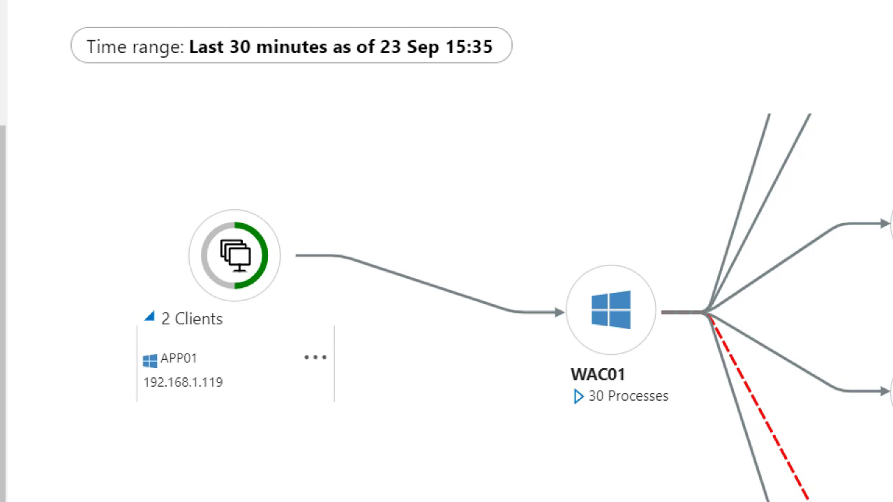
# Expand the port 443 server group on WAC01's dependency map and go to the second page of its server list
pyautogui.click(631, 317)
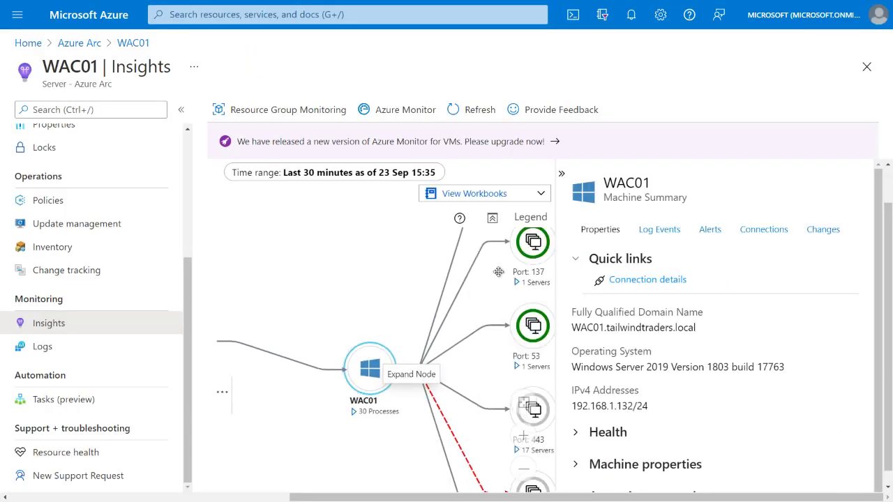
pyautogui.click(562, 173)
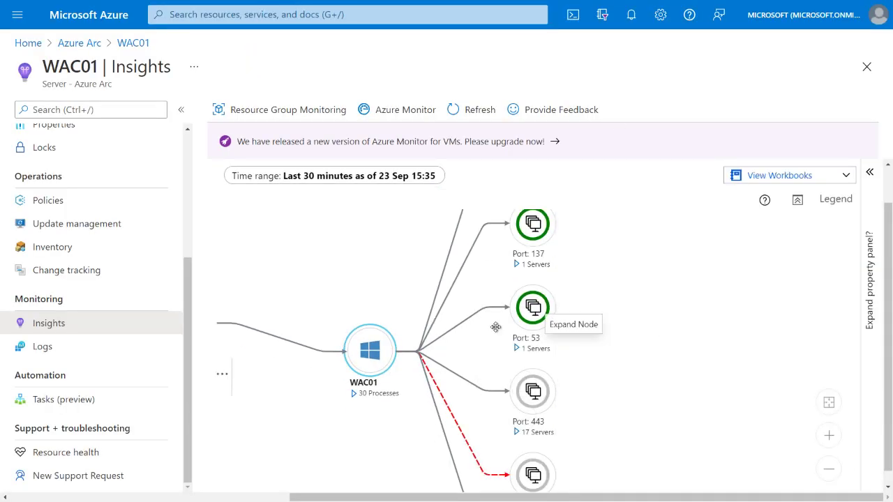
pyautogui.moveTo(384, 374); pyautogui.dragTo(424, 405)
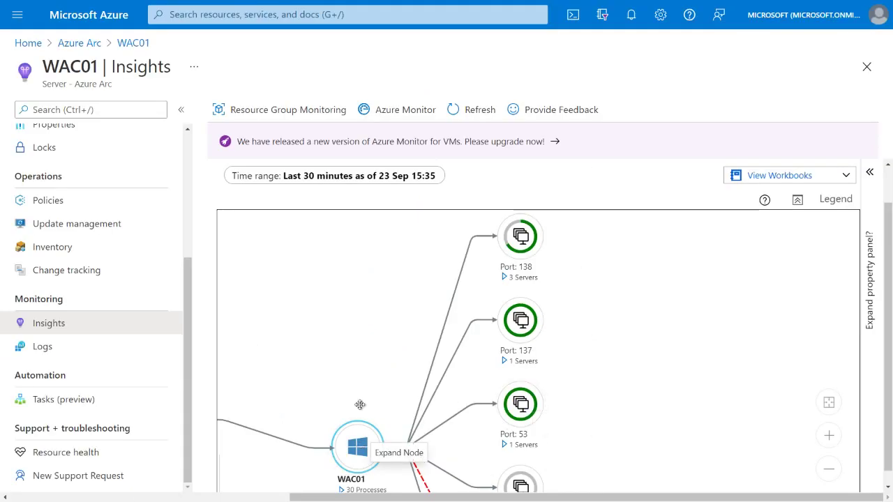
pyautogui.moveTo(360, 405); pyautogui.dragTo(354, 227)
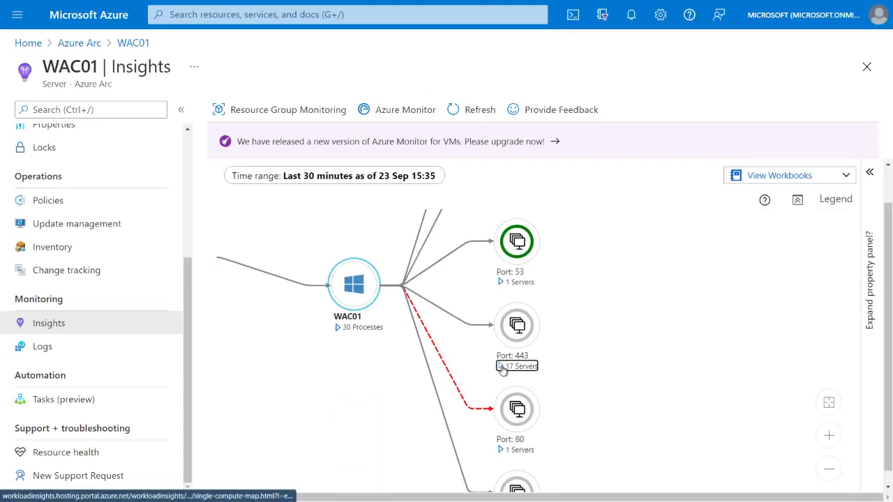
pyautogui.click(501, 367)
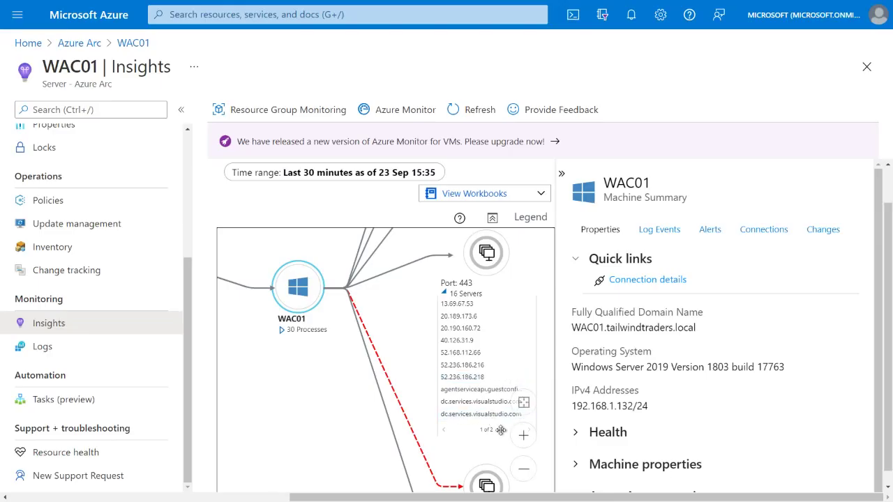
pyautogui.moveTo(332, 334); pyautogui.dragTo(199, 234)
pyautogui.click(461, 379)
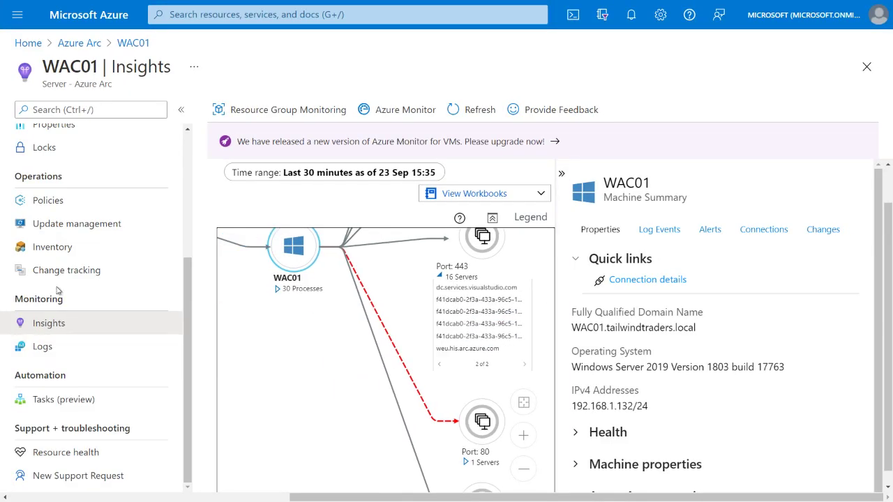
# Review WAC01's change tracking data and its software inventory
pyautogui.click(75, 275)
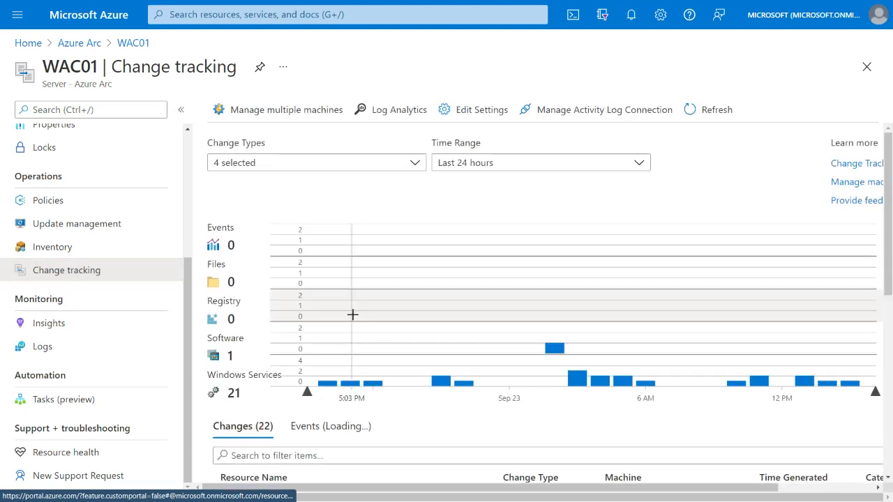
pyautogui.click(61, 250)
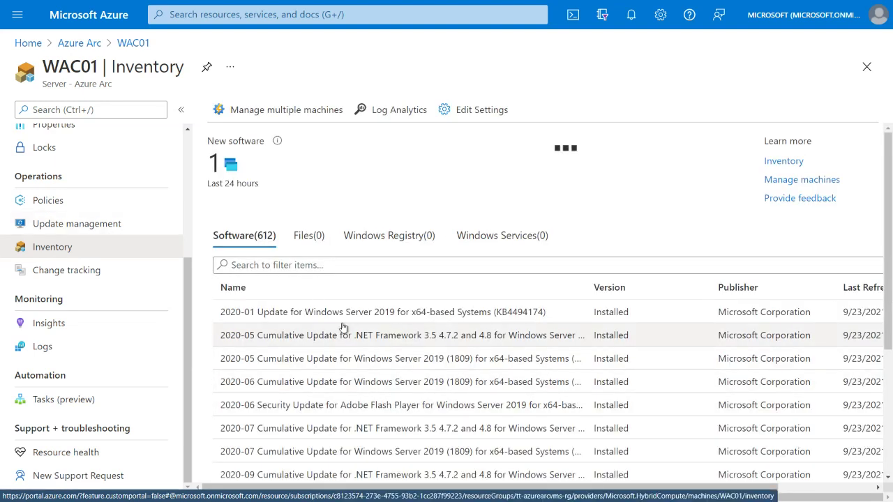
# Open WAC01's update management and examine its compliance and missing updates
pyautogui.click(59, 226)
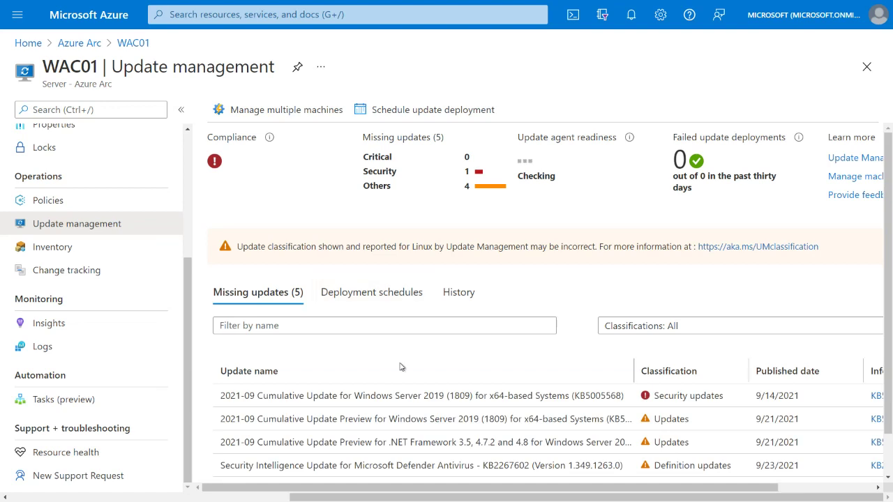
pyautogui.scroll(-1, 401, 367)
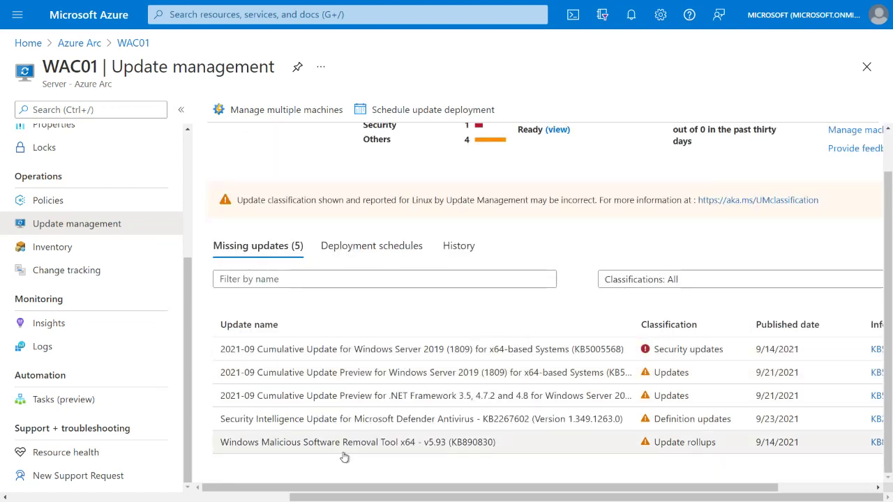
pyautogui.scroll(1, 482, 414)
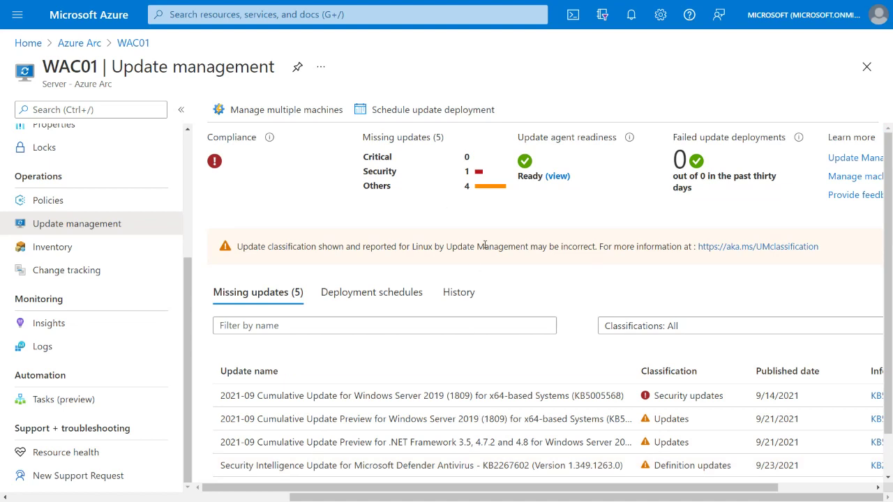
# Start an update deployment for WAC01 named wac01, keep Reboot if required, and continue to its schedule settings
pyautogui.click(419, 110)
pyautogui.click(321, 216)
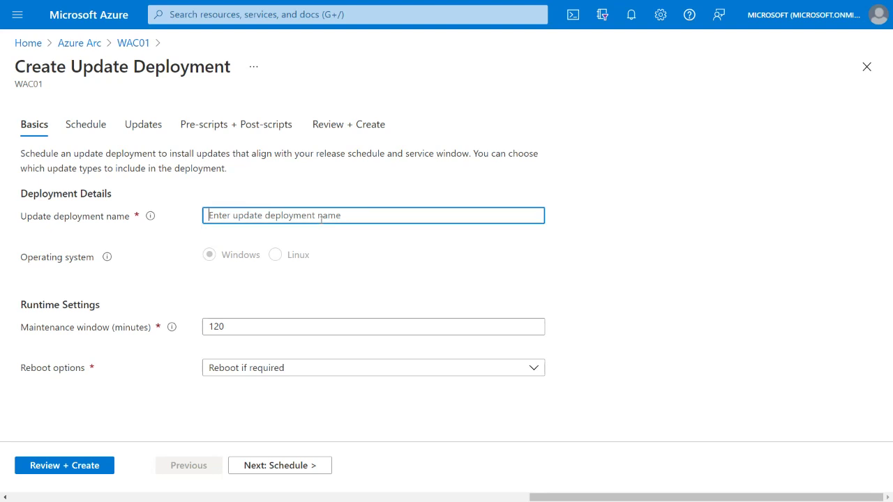
pyautogui.write('wac01')
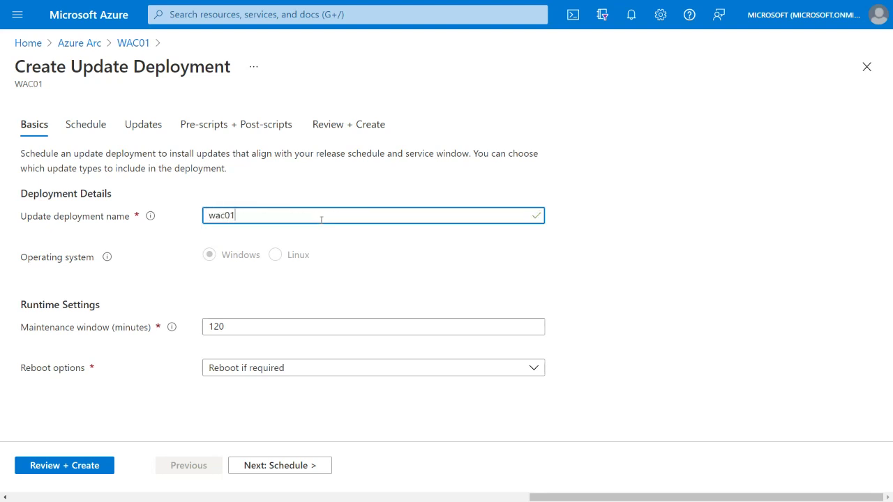
pyautogui.click(331, 290)
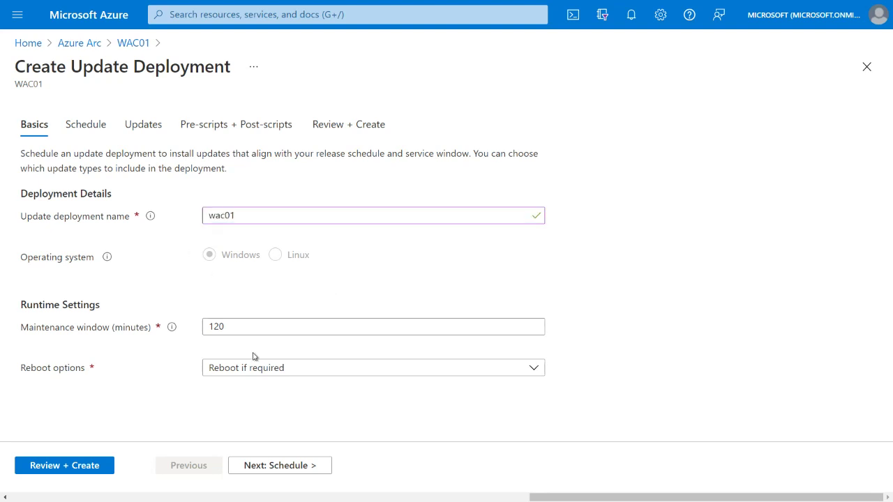
pyautogui.click(256, 375)
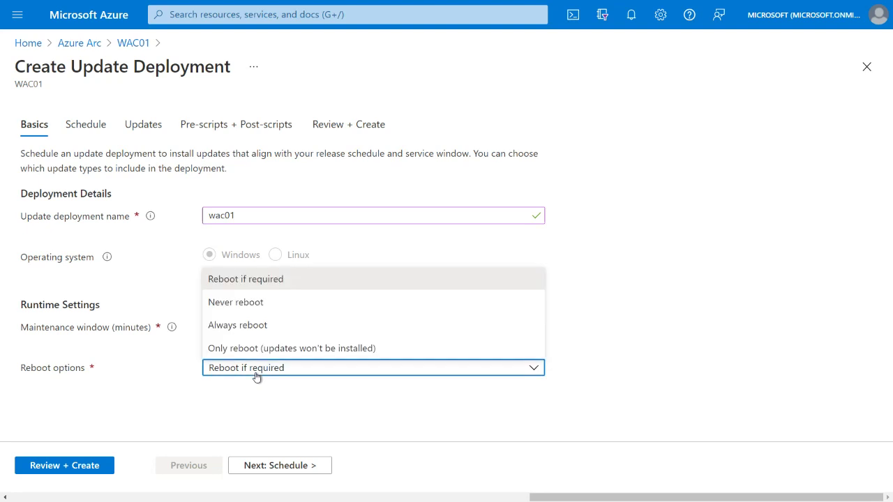
pyautogui.click(256, 376)
pyautogui.click(311, 469)
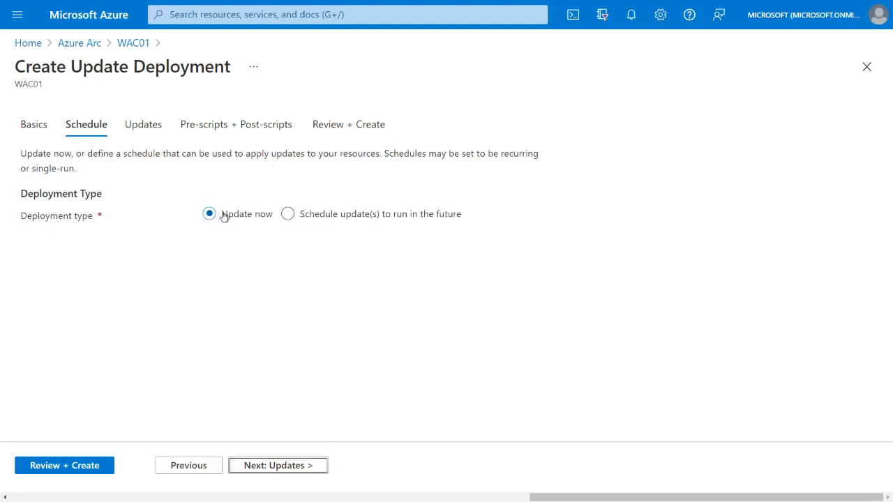
# Set the wac01 update deployment to be scheduled for the future with a recurring run
pyautogui.click(289, 215)
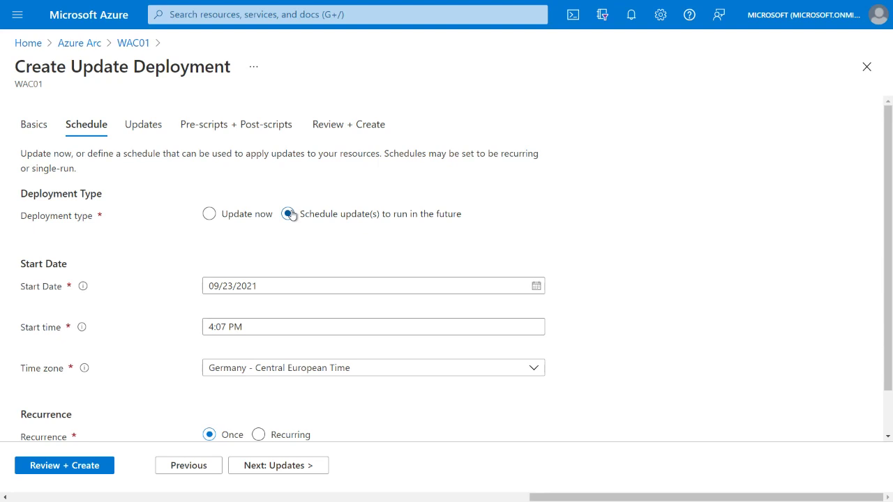
pyautogui.scroll(-2, 314, 267)
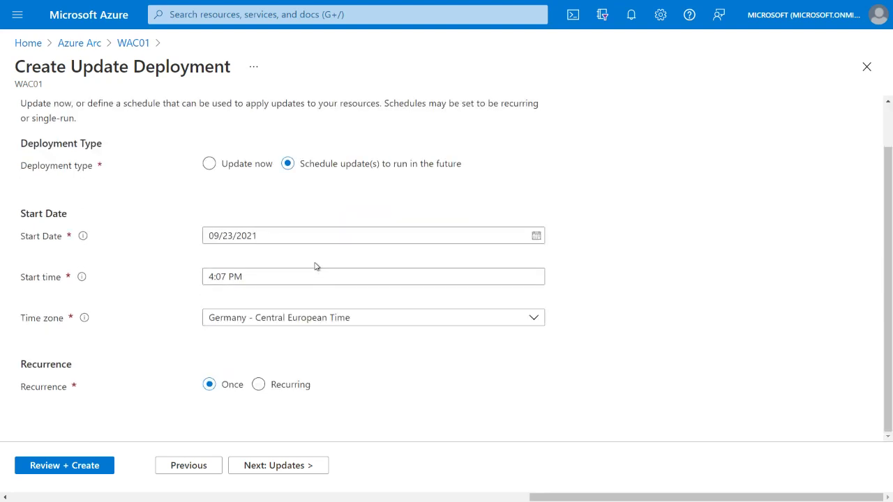
pyautogui.click(258, 385)
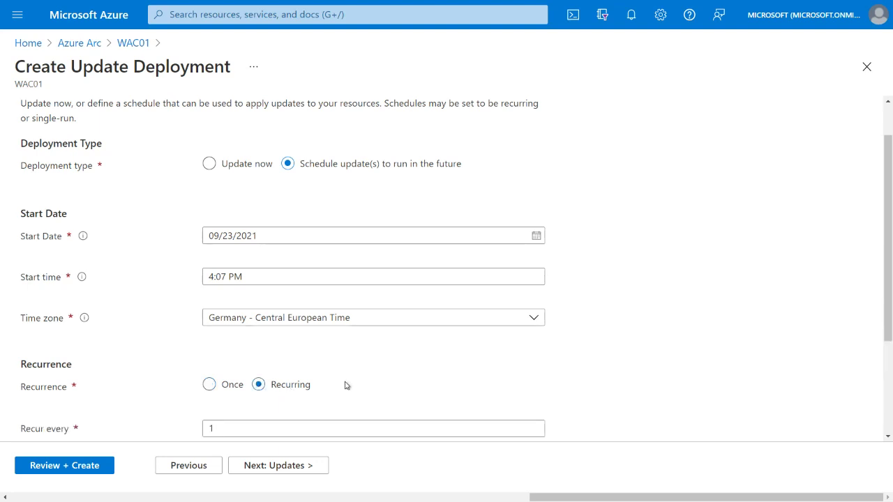
pyautogui.scroll(2, 344, 385)
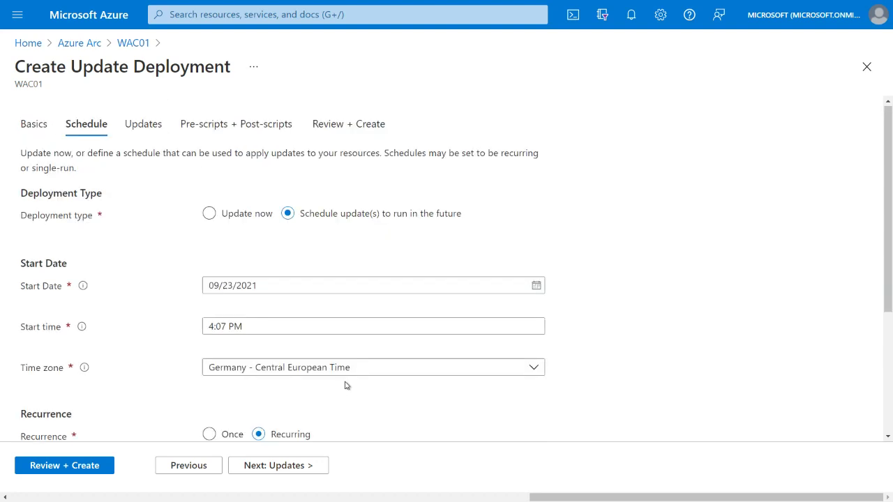
# Go through the deployment's update classifications, script settings and summary, and return to WAC01's update management without creating it
pyautogui.click(275, 468)
pyautogui.scroll(-1, 334, 272)
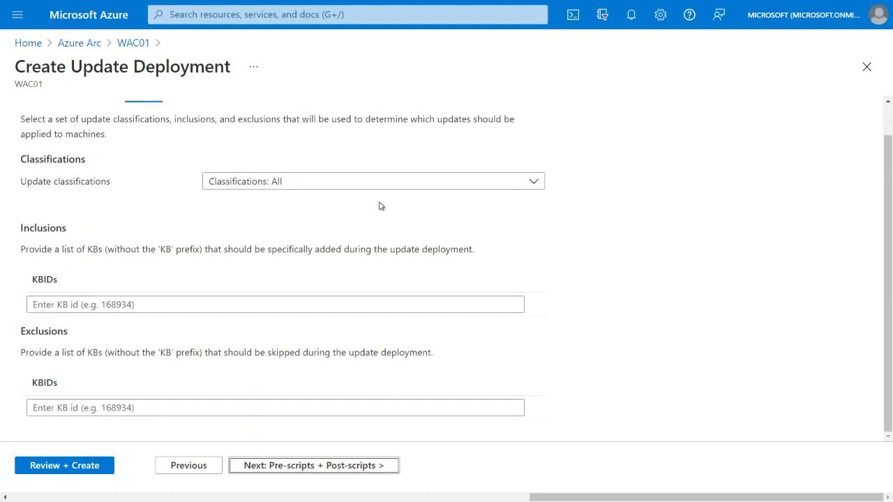
pyautogui.click(339, 465)
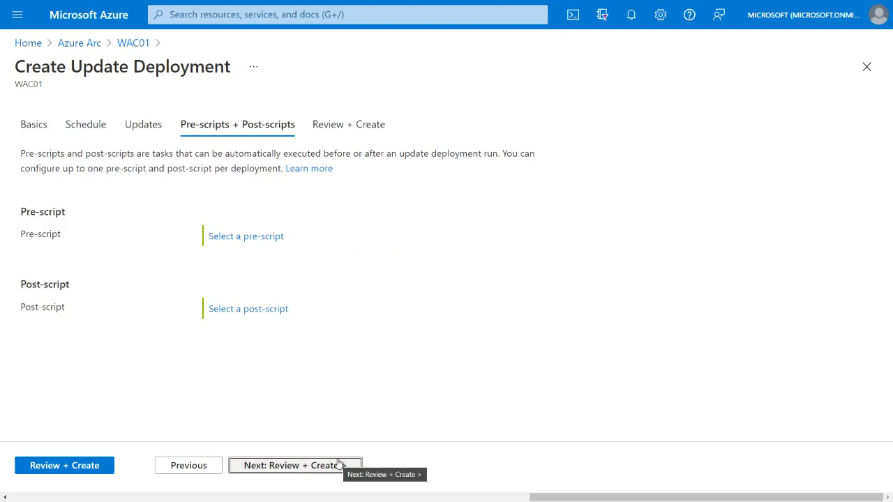
pyautogui.click(339, 465)
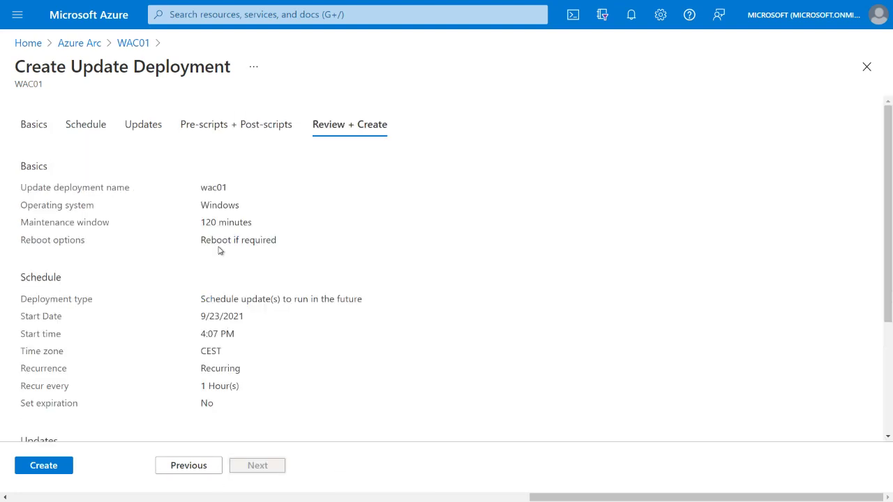
pyautogui.click(133, 44)
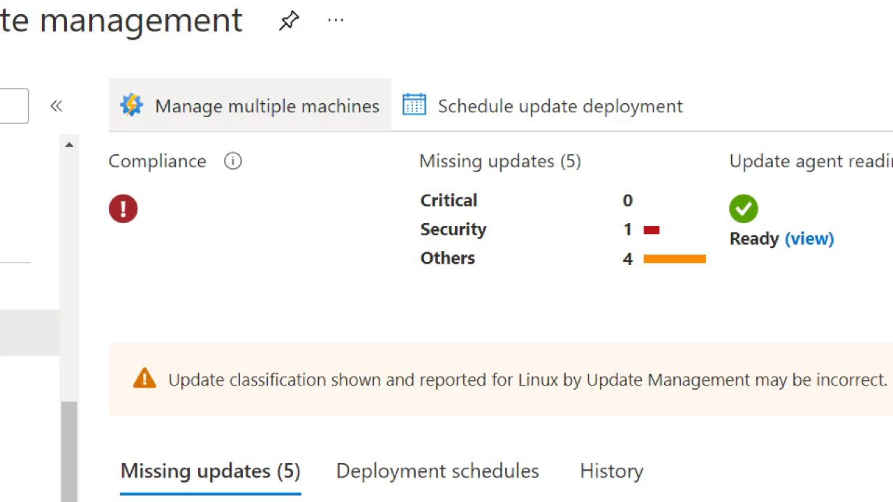
# Open update management for multiple machines in the automation account and examine the compliance of all listed machines
pyautogui.click(333, 106)
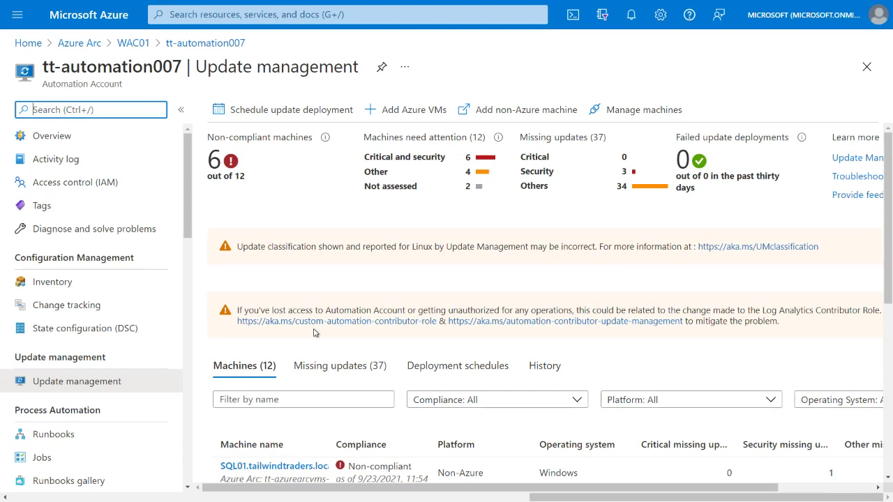
pyautogui.scroll(-5, 314, 333)
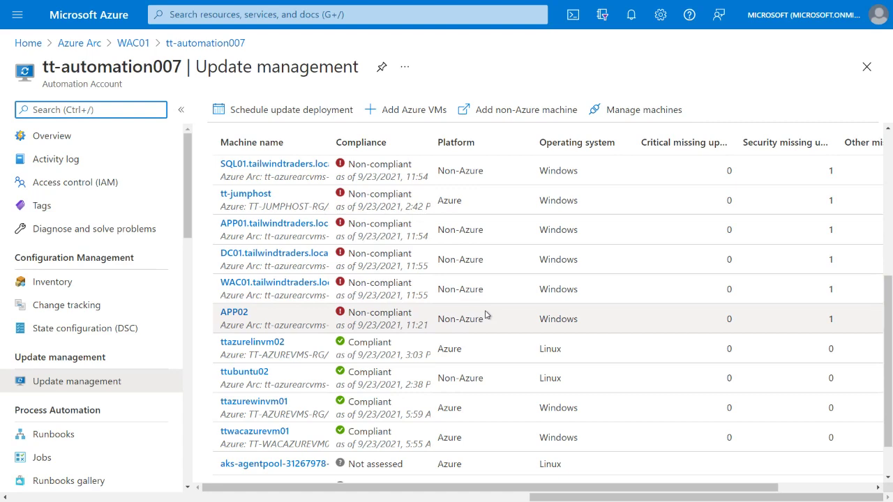
pyautogui.scroll(-1, 486, 315)
pyautogui.scroll(5, 484, 313)
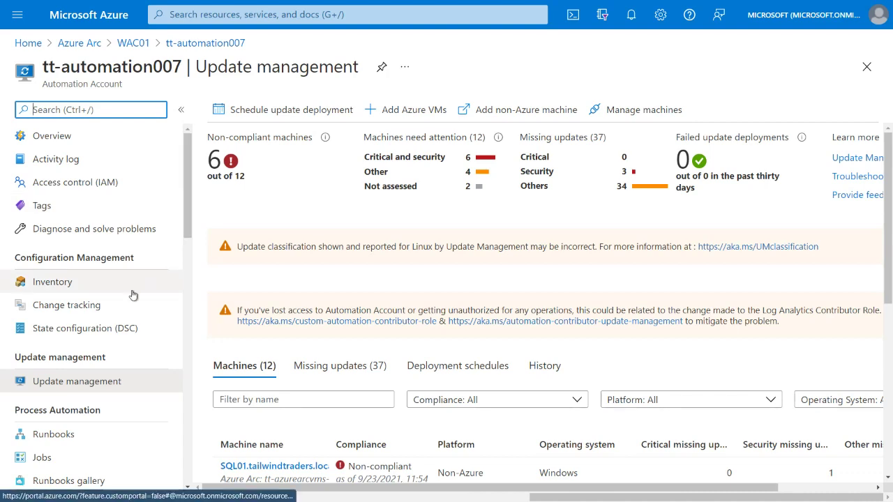
# Return to Azure Arc, list its Kubernetes clusters and open ttk8scluster01
pyautogui.click(93, 44)
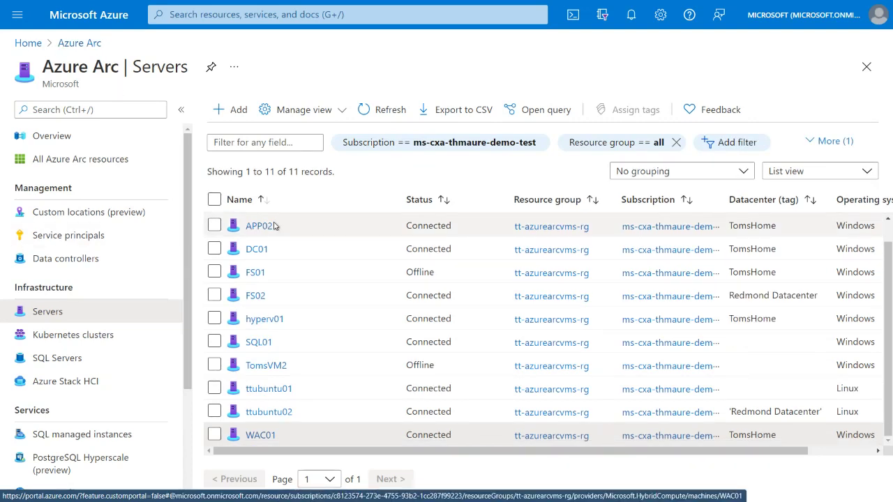
pyautogui.click(104, 337)
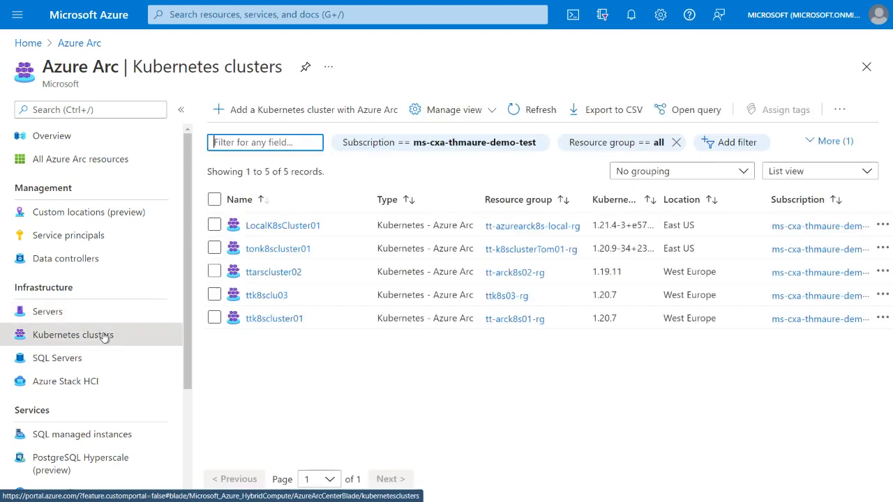
pyautogui.click(288, 321)
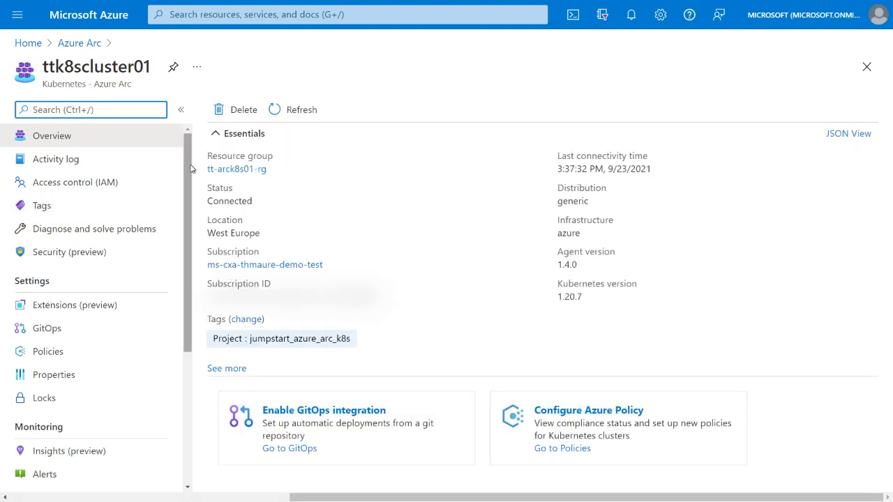
# Open ttk8scluster01's Insights and examine the CPU usage of its containers
pyautogui.moveTo(185, 168); pyautogui.dragTo(187, 300)
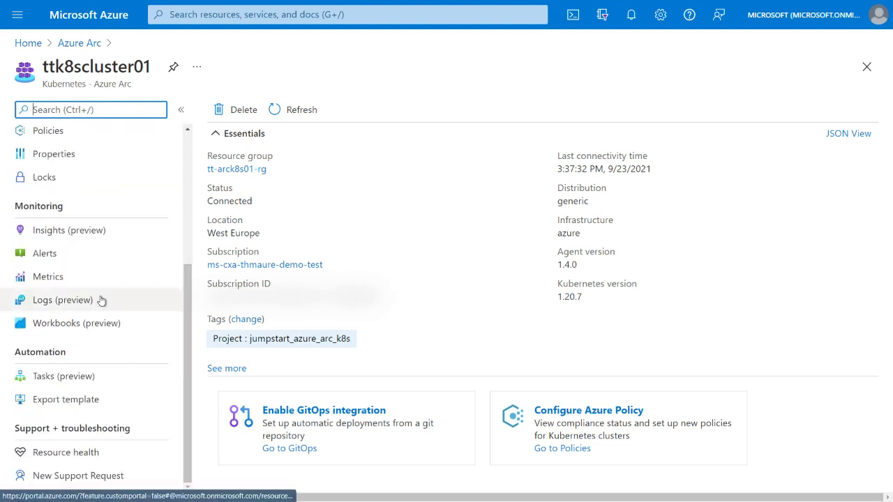
pyautogui.click(97, 231)
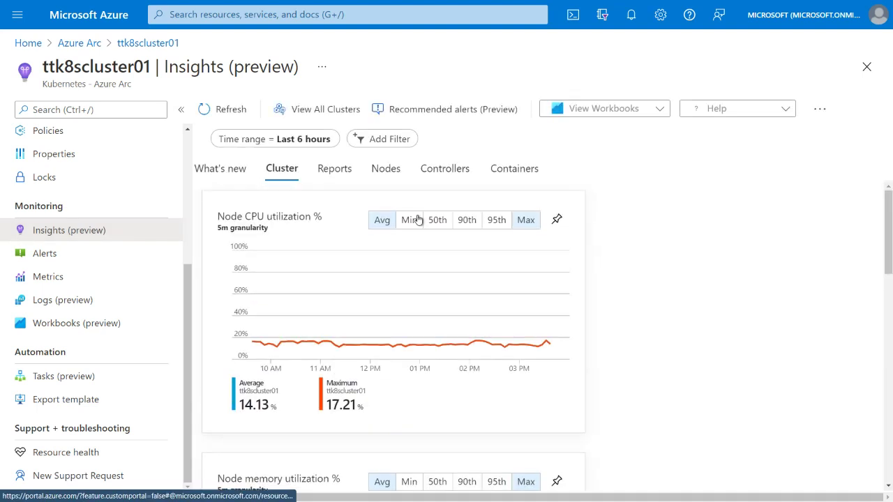
pyautogui.click(514, 168)
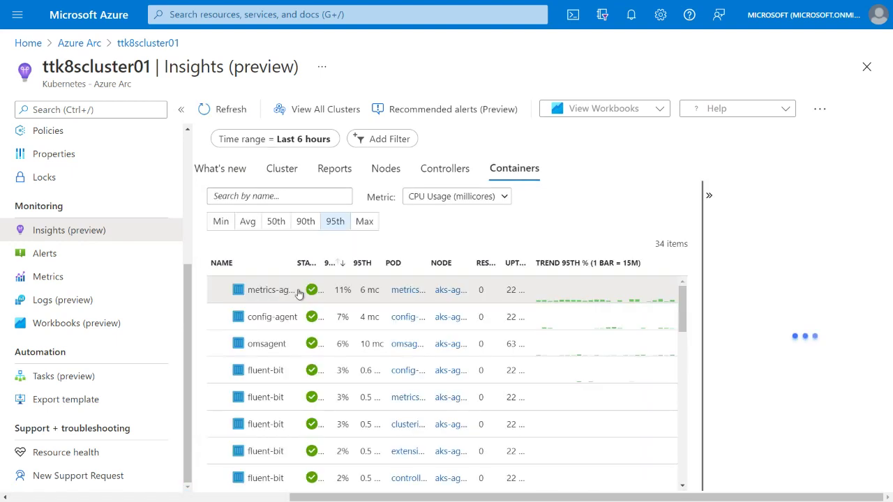
pyautogui.scroll(-3, 301, 313)
pyautogui.scroll(-3, 302, 313)
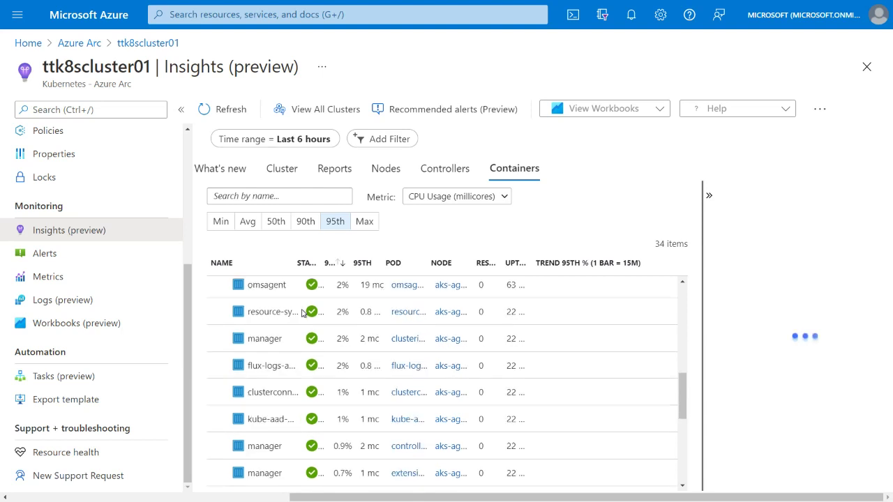
pyautogui.scroll(10, 301, 313)
# Open ttk8scluster01's GitOps configuration hello-arc, examine its repository URL and operator parameters, and close its details
pyautogui.scroll(3, 129, 241)
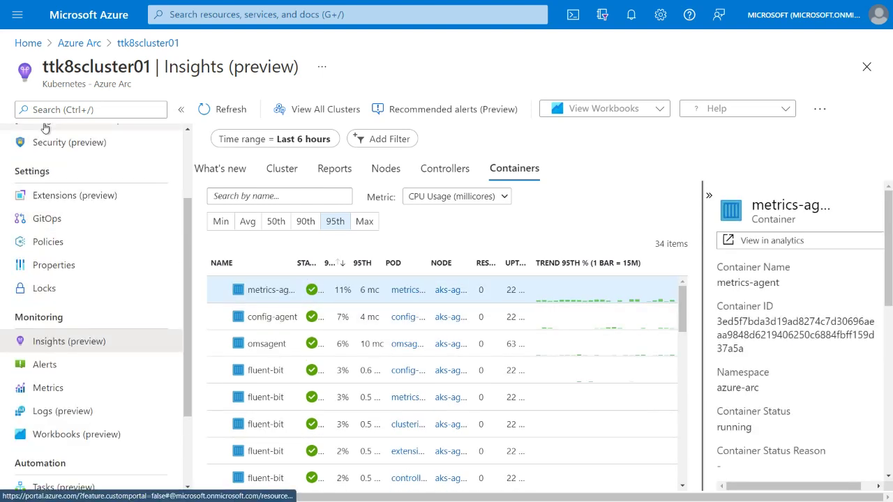
pyautogui.click(91, 221)
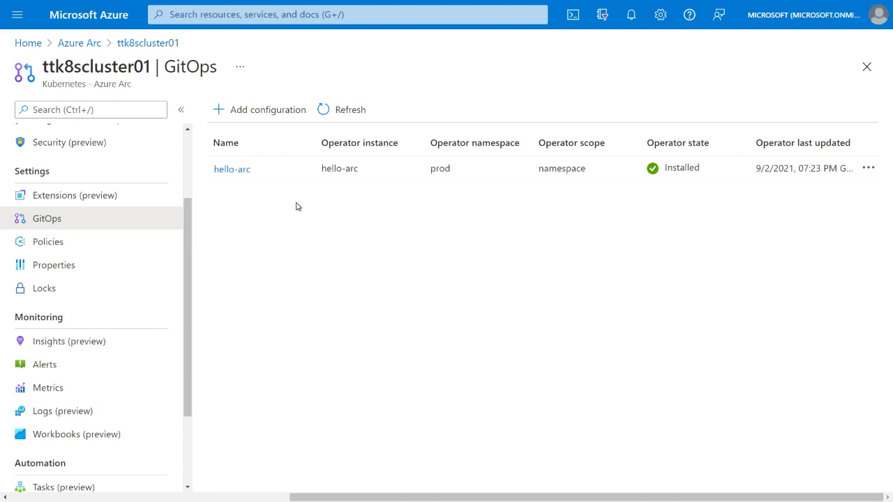
pyautogui.click(226, 169)
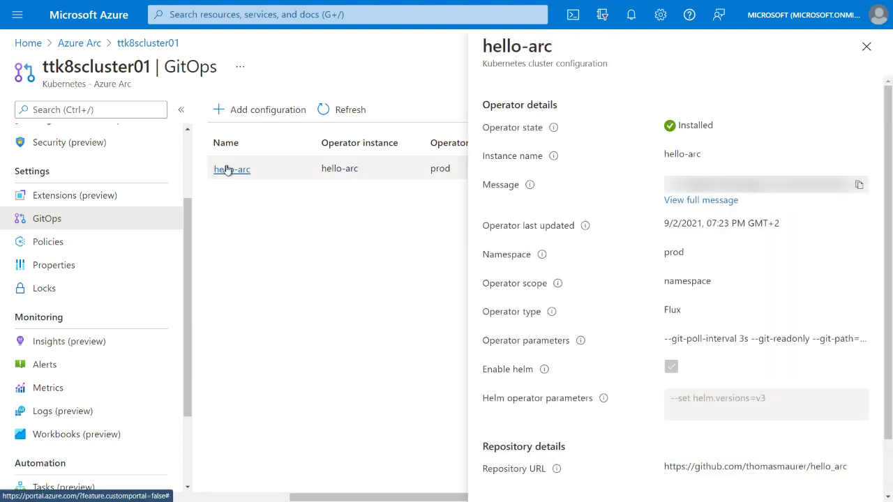
pyautogui.moveTo(648, 474); pyautogui.dragTo(848, 474)
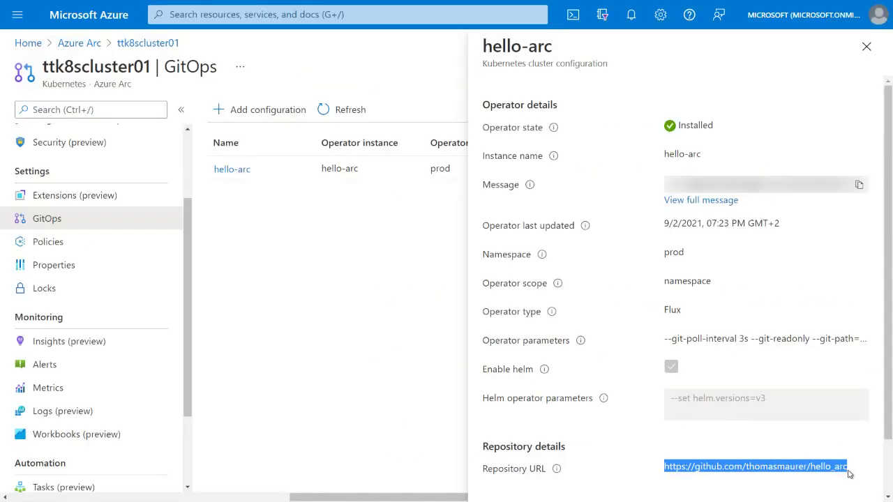
pyautogui.moveTo(664, 339); pyautogui.dragTo(855, 339)
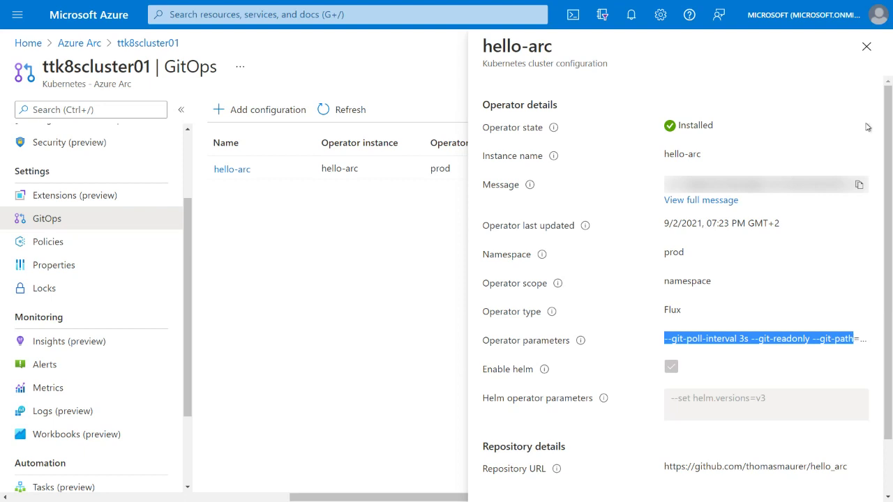
pyautogui.click(868, 53)
# Switch to the Hello Kubernetes web page and reload it to check the application's greeting
pyautogui.moveTo(234, 4)
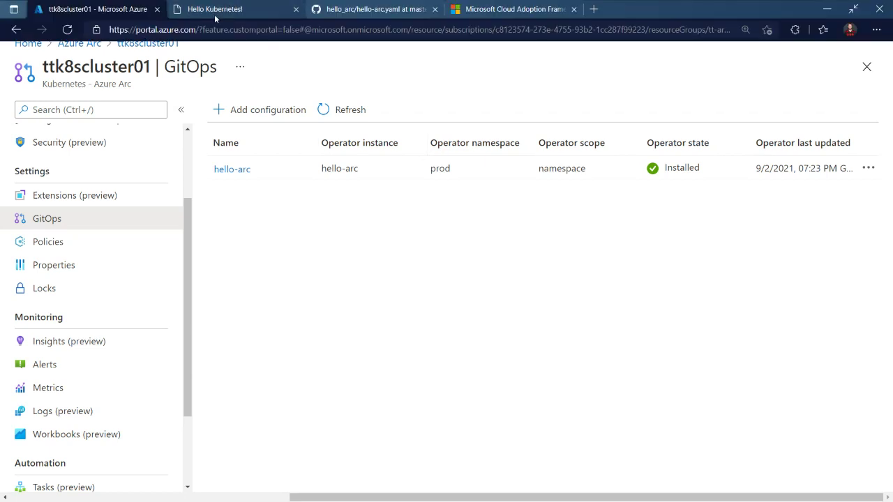
pyautogui.click(216, 15)
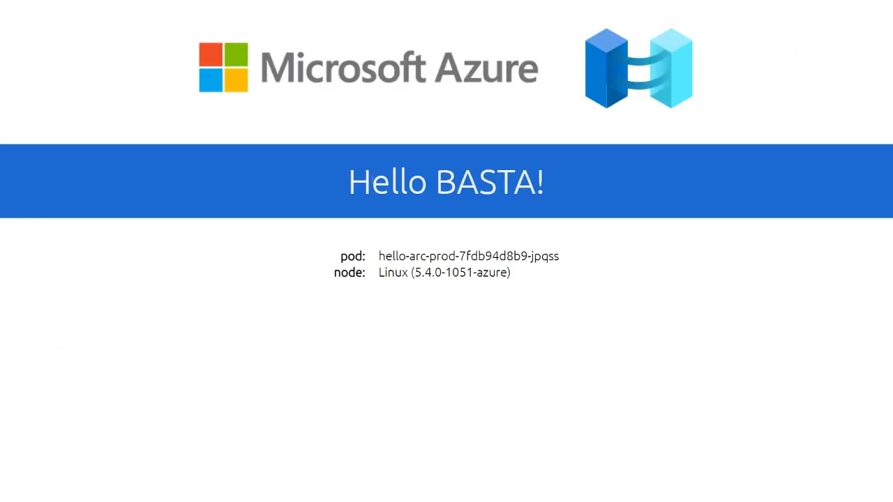
pyautogui.moveTo(358, 4)
pyautogui.click(67, 31)
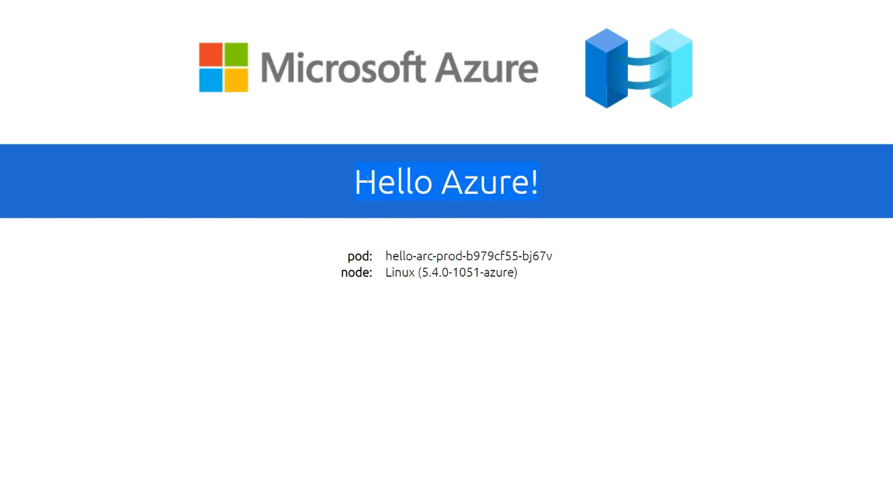
pyautogui.click(319, 247)
# Switch to the hello-arc.yaml file on GitHub and examine its Helm release spec and environment message value
pyautogui.moveTo(259, 2)
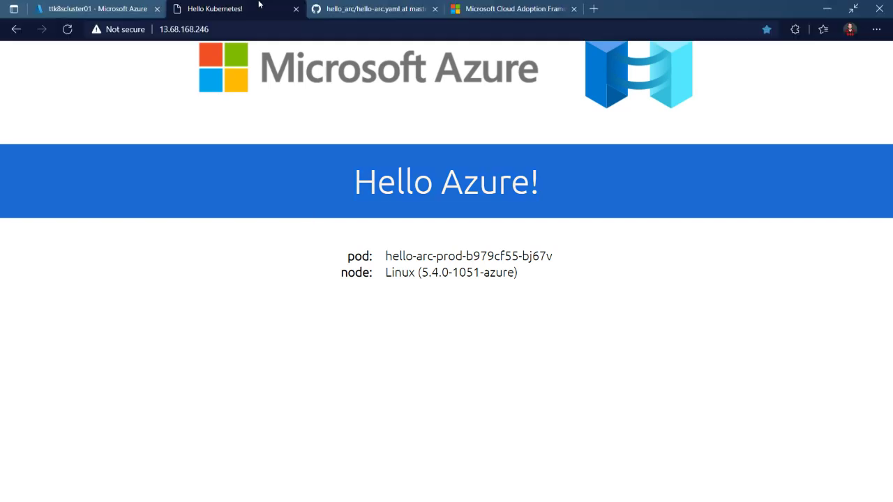
pyautogui.click(354, 13)
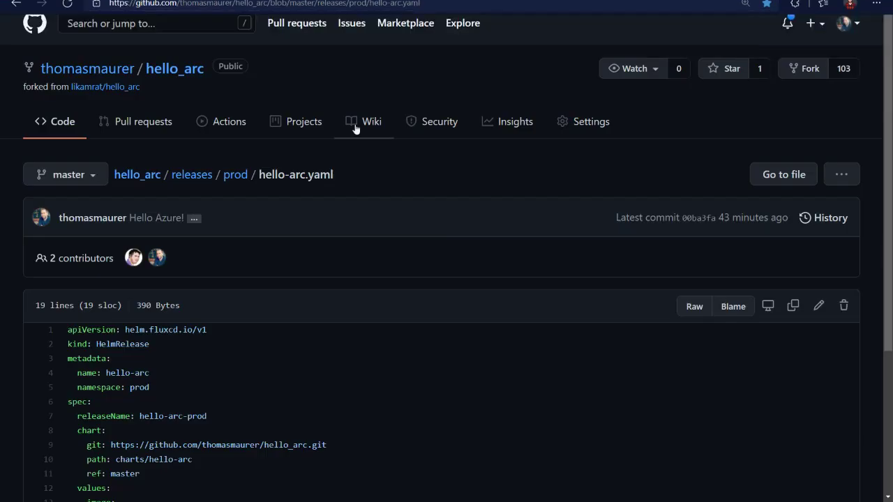
pyautogui.moveTo(87, 70)
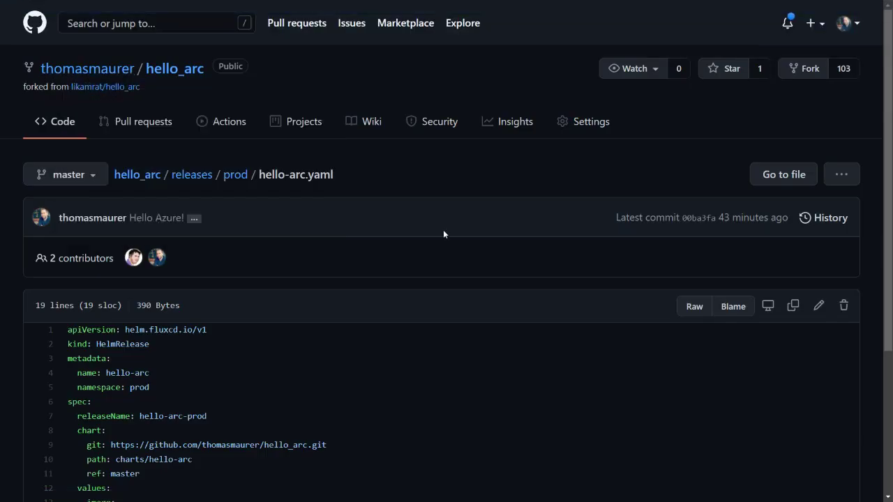
pyautogui.scroll(-3, 443, 232)
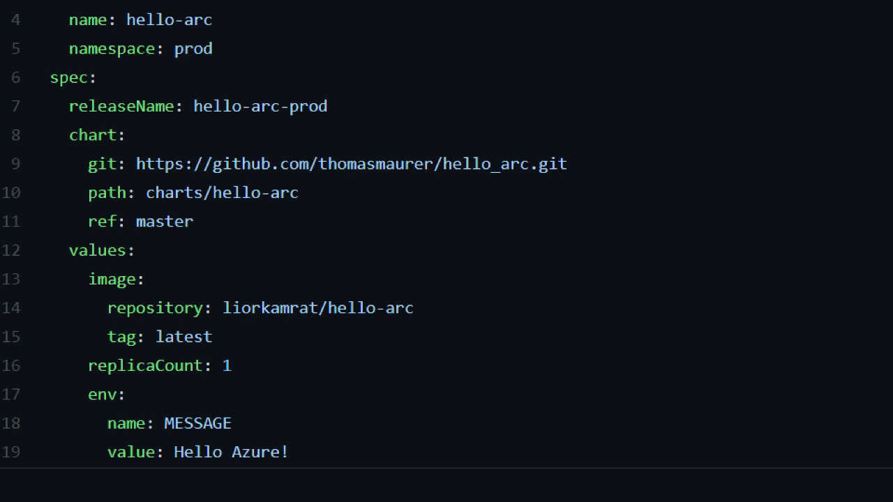
# Edit hello-arc.yaml so the MESSAGE environment value reads "Hello Azure Stack HCI Days!"
pyautogui.scroll(3, 628, 297)
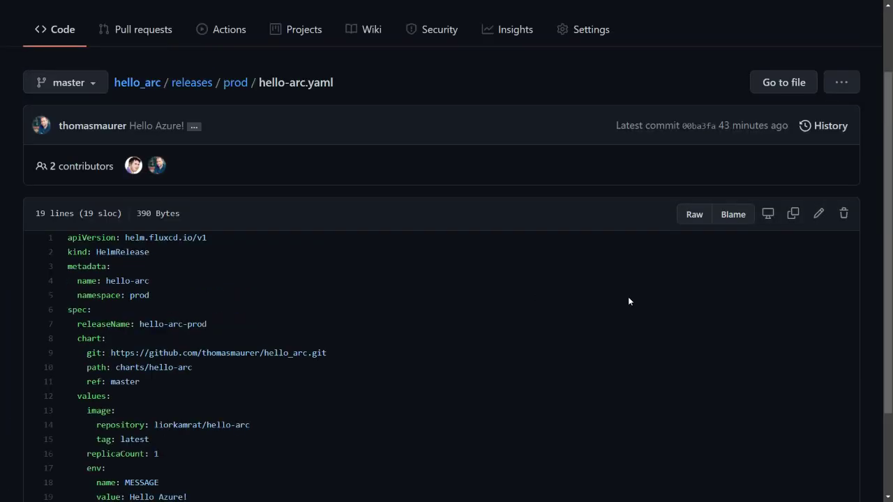
pyautogui.click(820, 308)
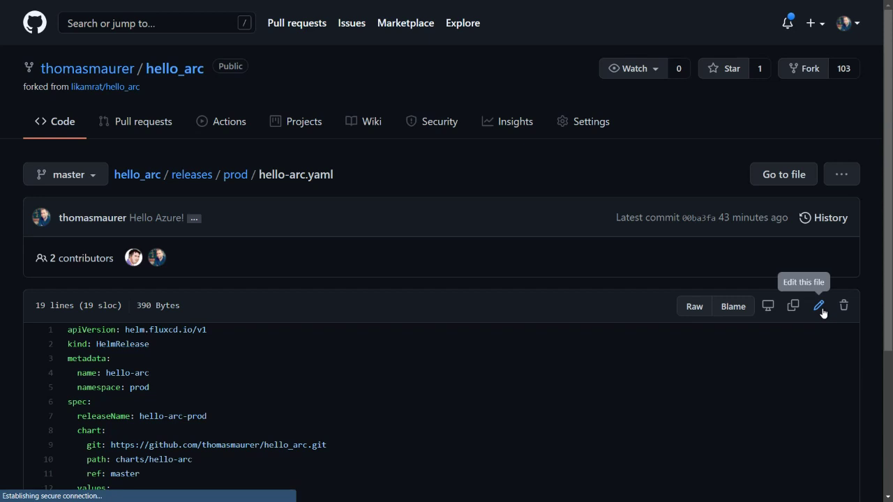
pyautogui.scroll(-2, 420, 319)
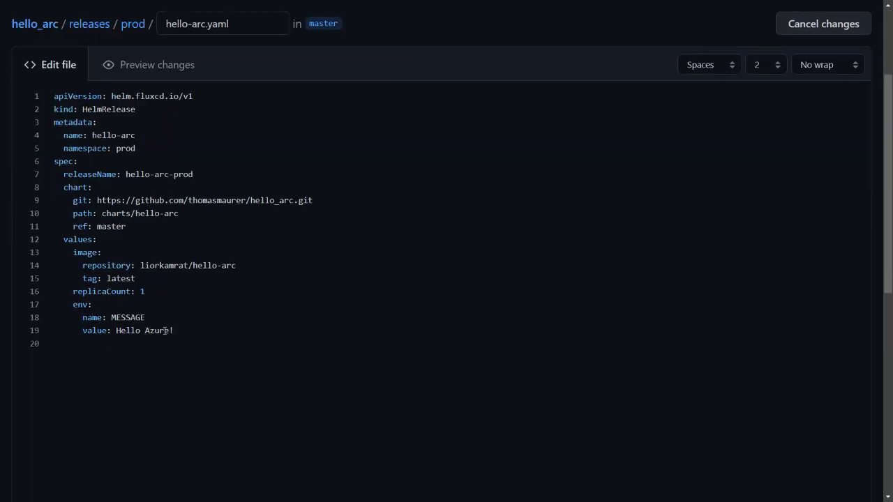
pyautogui.click(166, 331)
pyautogui.write('a')
pyautogui.press('BackSpace')
pyautogui.write('sTA')
pyautogui.press('BackSpace')
pyautogui.press('BackSpace')
pyautogui.press('BackSpace')
pyautogui.write('Stack HCI Day')
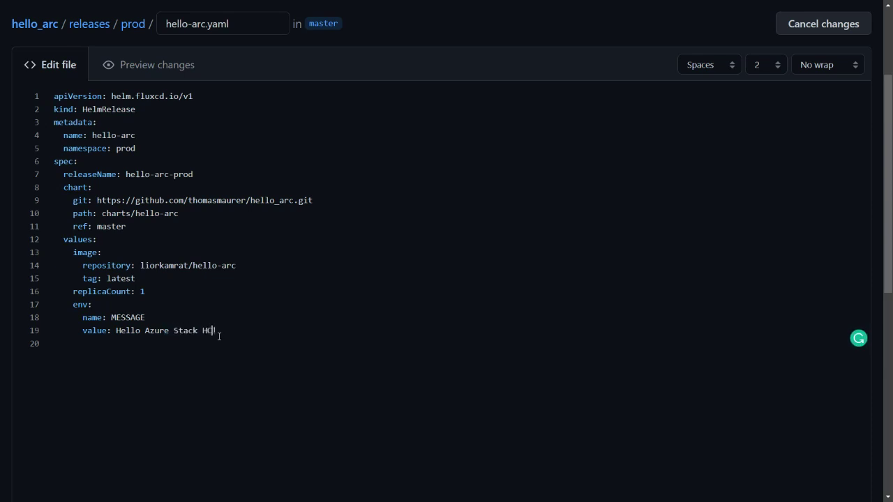
pyautogui.write('s')
pyautogui.scroll(-3, 219, 336)
pyautogui.scroll(2, 255, 282)
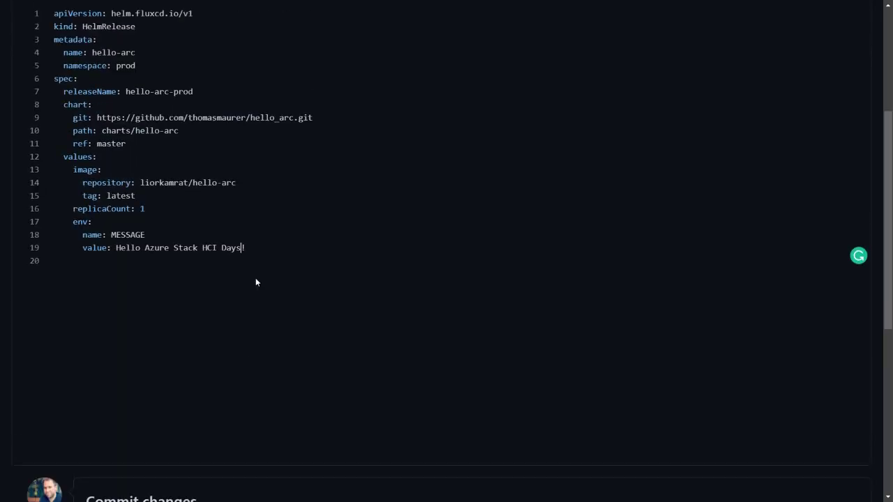
# Commit the file change to the master branch, using "Hello Azure Stack HCI Days!" as both commit title and extended description
pyautogui.moveTo(116, 248); pyautogui.dragTo(273, 253)
pyautogui.hotkey('ctrl', 'c')
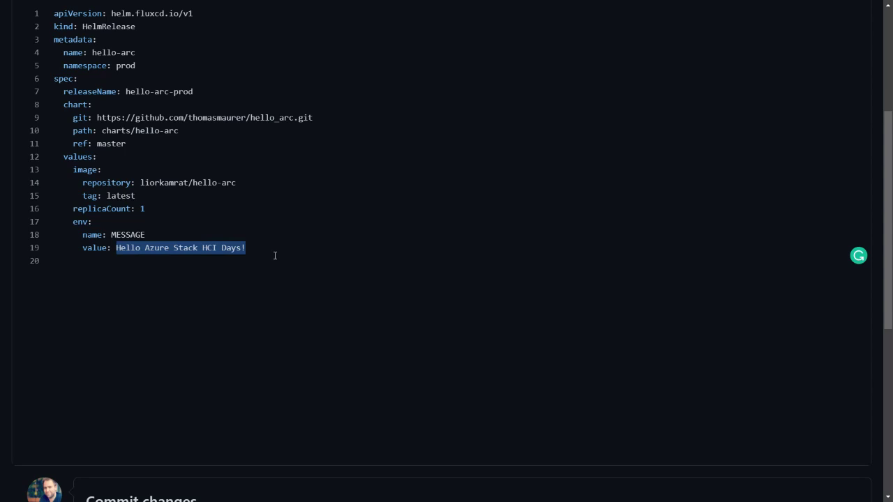
pyautogui.scroll(-2, 260, 324)
pyautogui.scroll(-1, 260, 329)
pyautogui.click(224, 299)
pyautogui.hotkey('ctrl', 'v')
pyautogui.click(229, 325)
pyautogui.hotkey('ctrl', 'v')
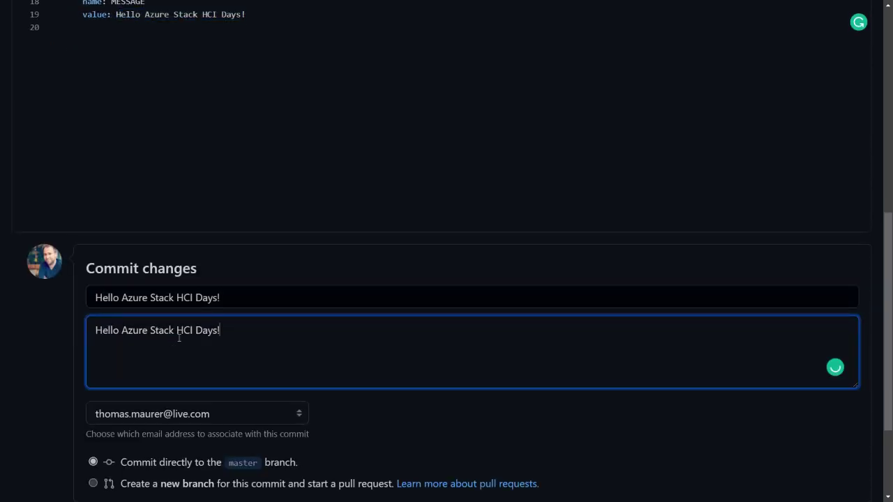
pyautogui.scroll(-1, 214, 380)
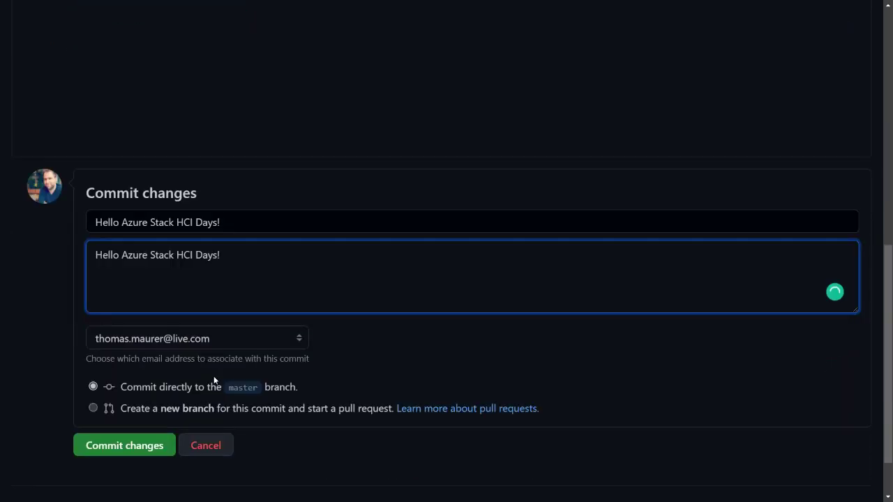
pyautogui.click(142, 449)
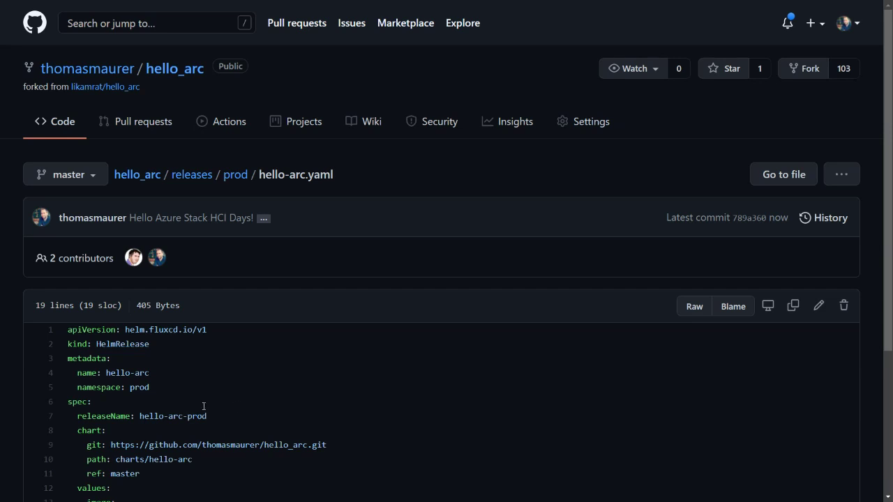
pyautogui.scroll(-1, 345, 337)
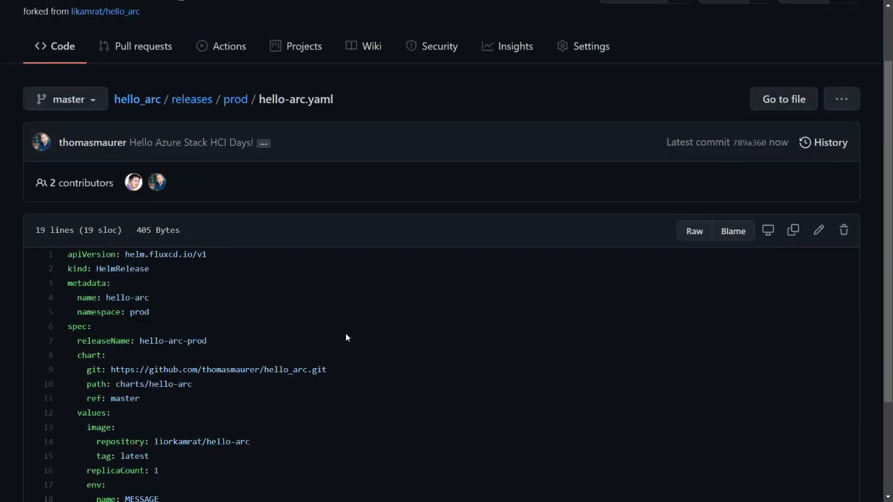
pyautogui.scroll(1, 345, 337)
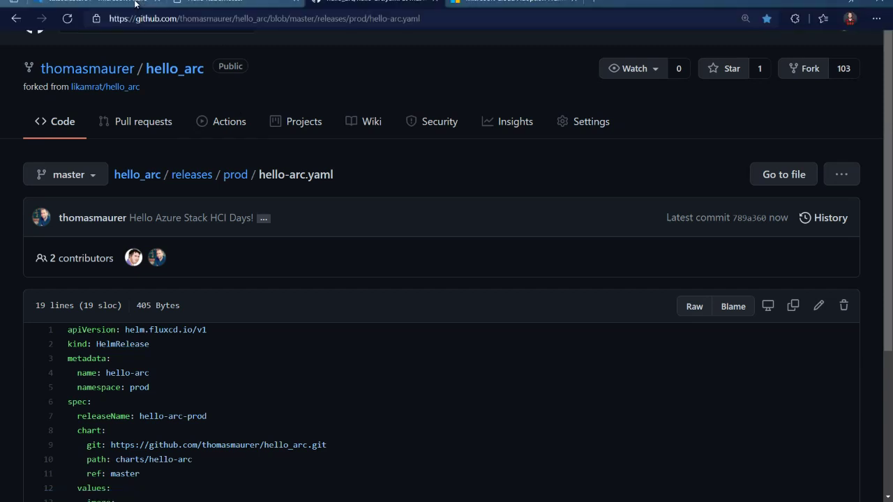
# Switch to ttk8scluster01's GitOps page in the Azure portal, examine hello-arc's repository URL and git path parameter, and close its details
pyautogui.click(97, 9)
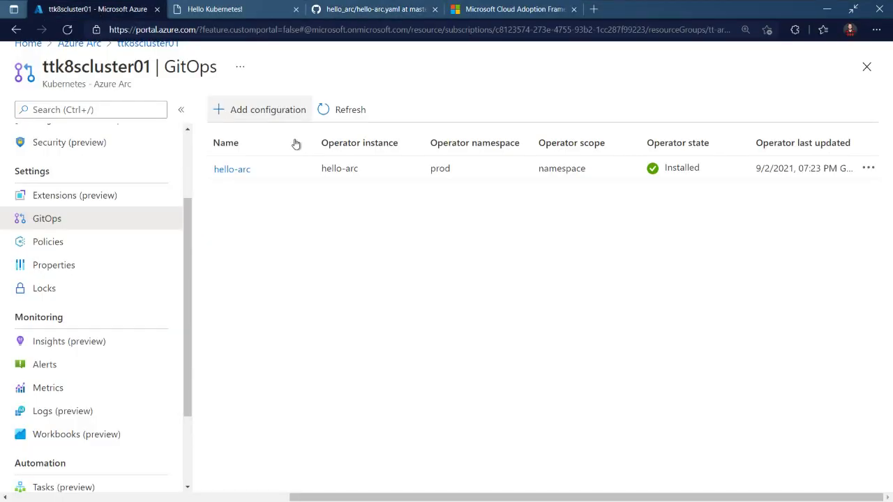
pyautogui.click(243, 170)
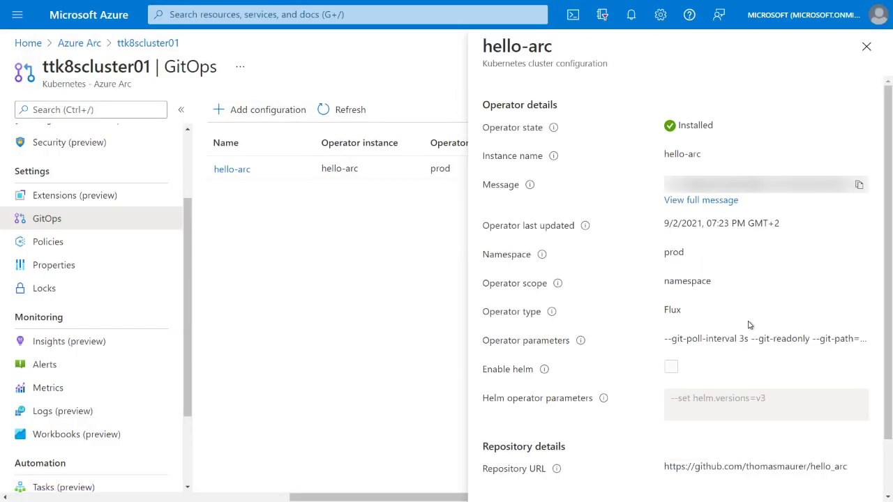
pyautogui.scroll(-2, 749, 325)
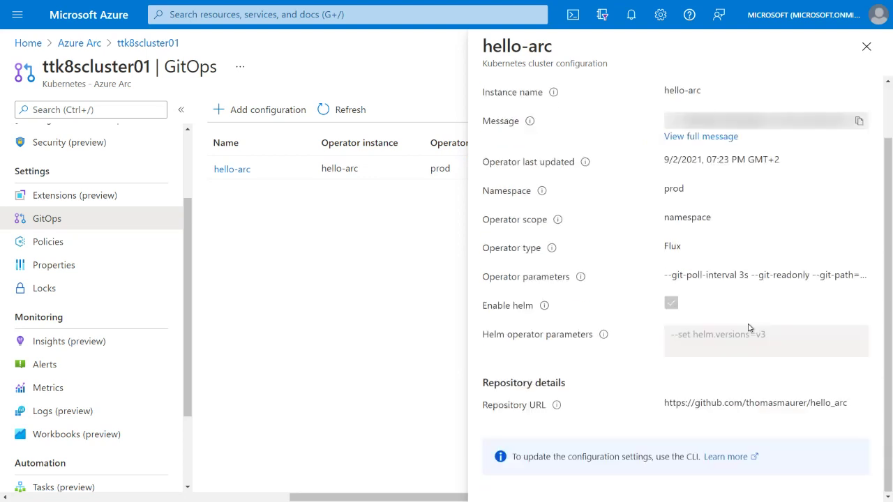
pyautogui.tripleClick(836, 410)
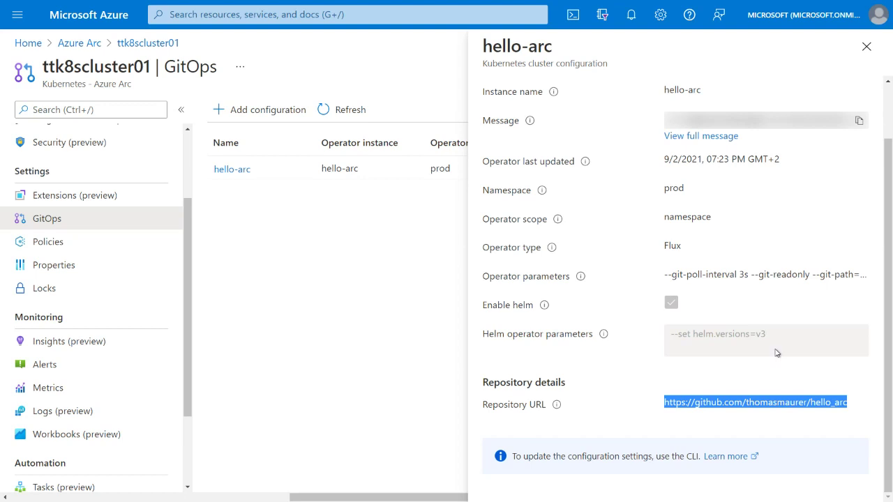
pyautogui.moveTo(812, 275); pyautogui.dragTo(834, 276)
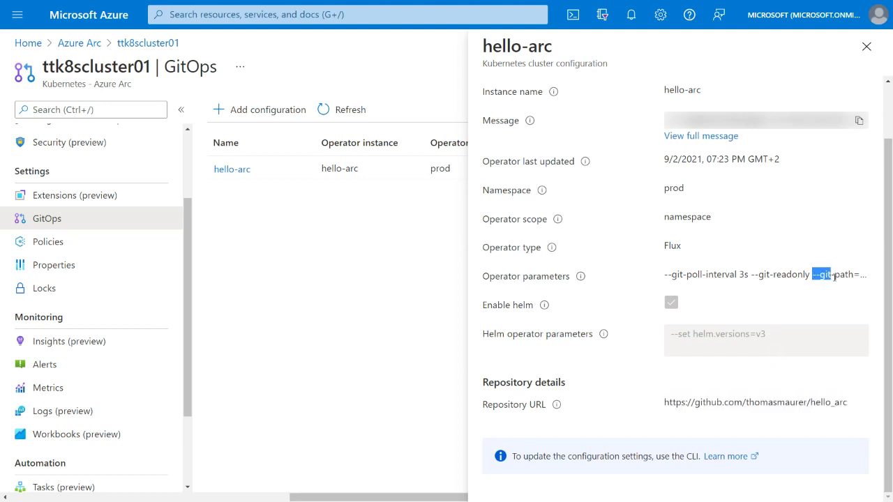
pyautogui.click(534, 304)
pyautogui.click(859, 59)
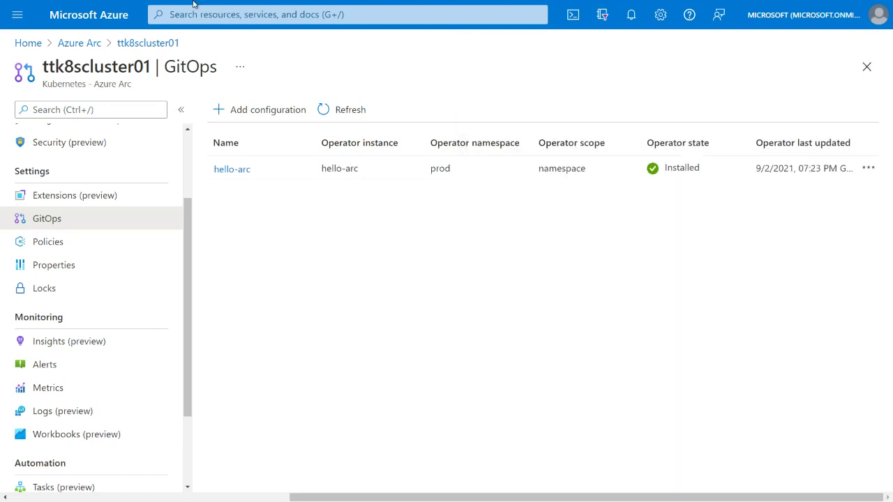
# Switch to the Hello Kubernetes web page and reload it until the committed greeting is deployed
pyautogui.click(216, 10)
pyautogui.click(69, 32)
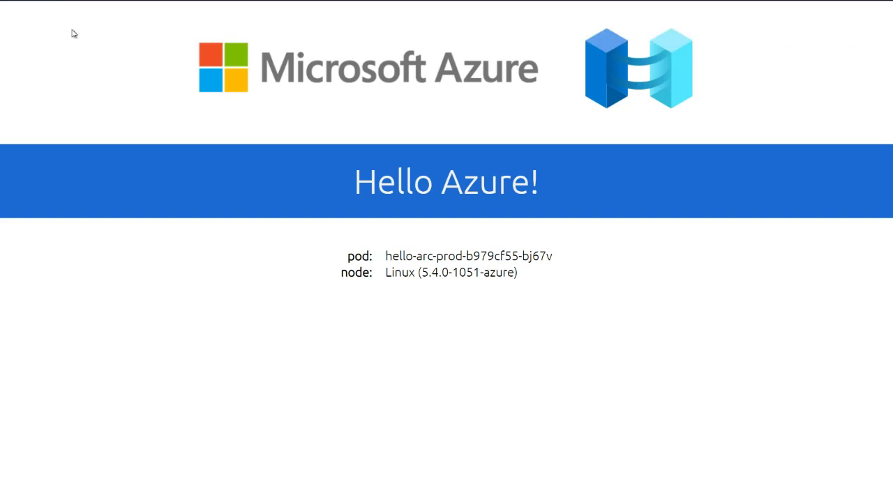
pyautogui.click(67, 31)
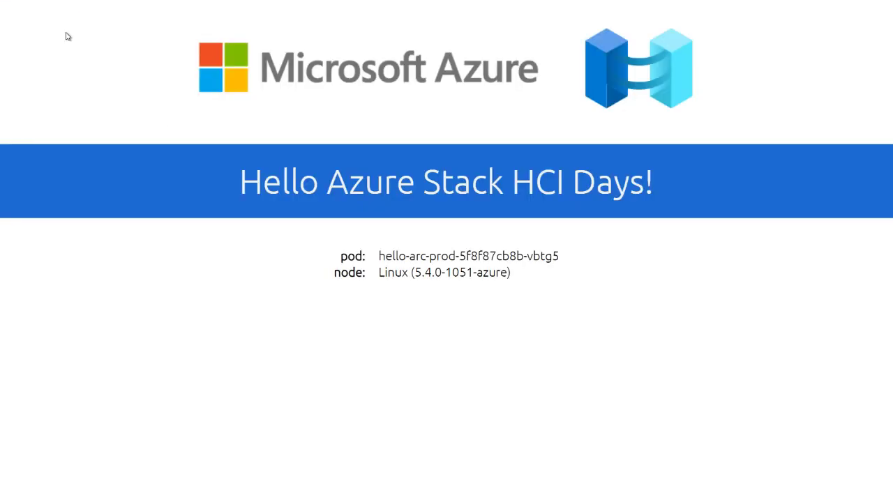
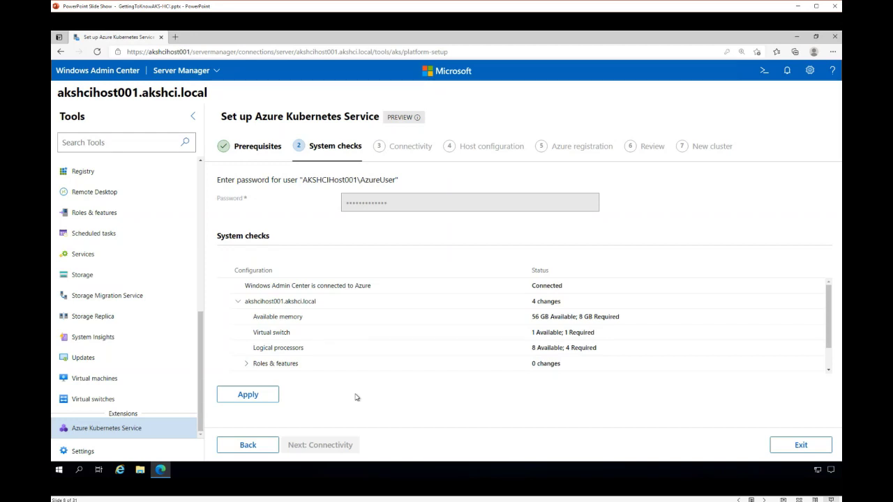
pyautogui.moveTo(393, 463)
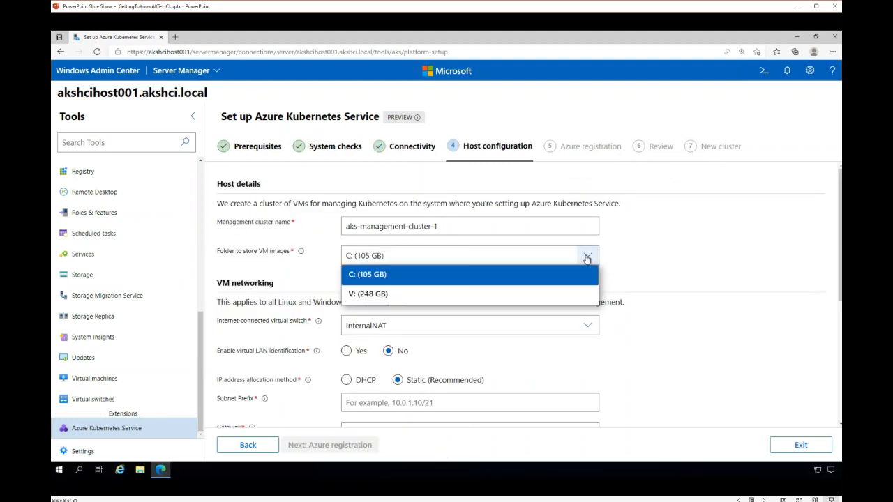
pyautogui.moveTo(65, 470)
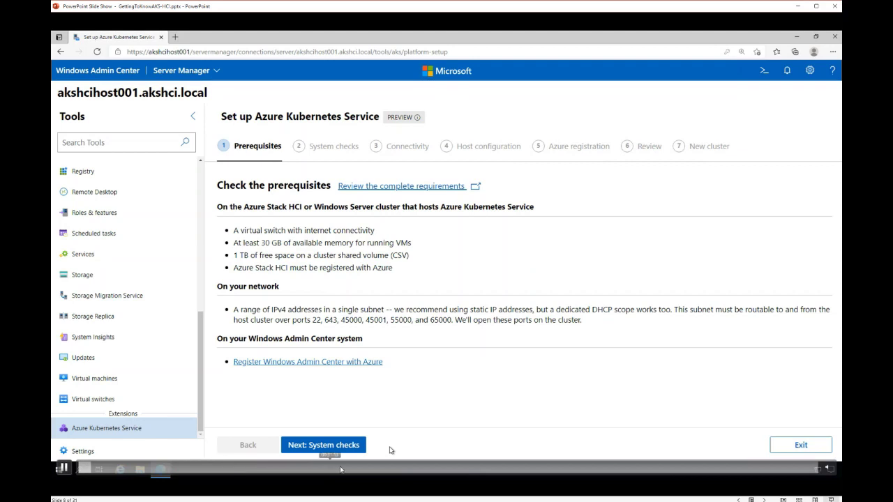
pyautogui.click(343, 469)
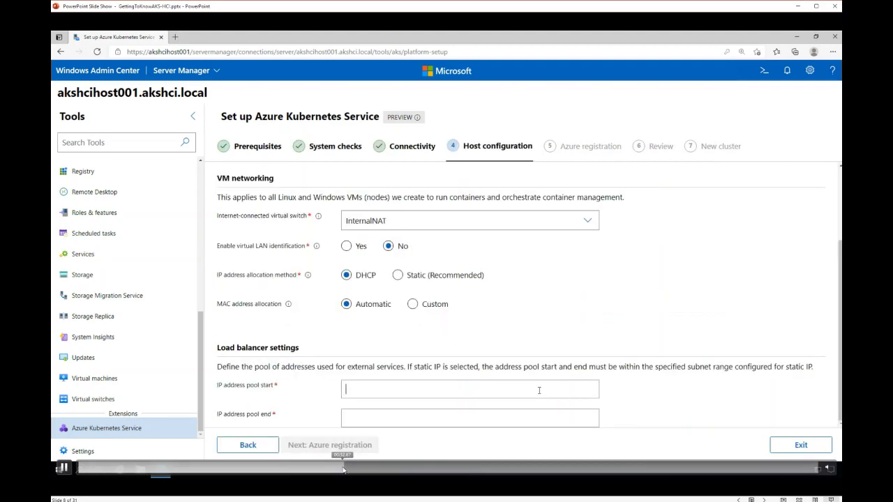
pyautogui.click(62, 469)
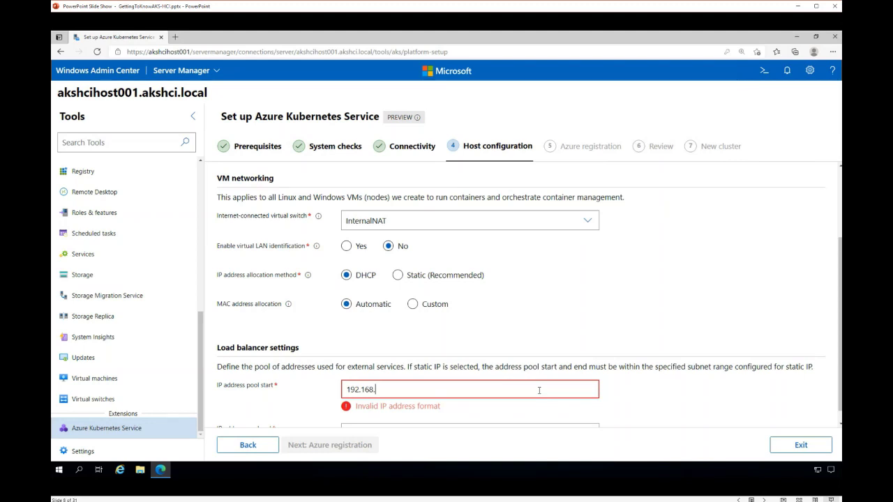
pyautogui.moveTo(64, 471)
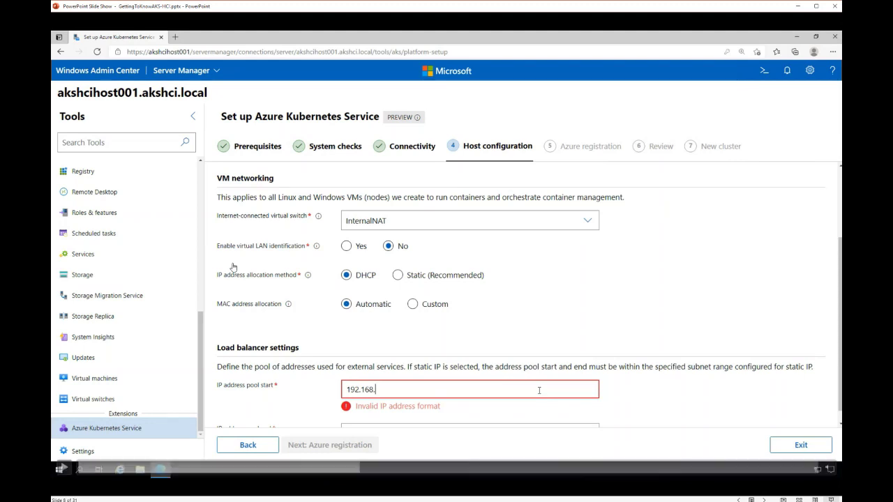
pyautogui.click(64, 470)
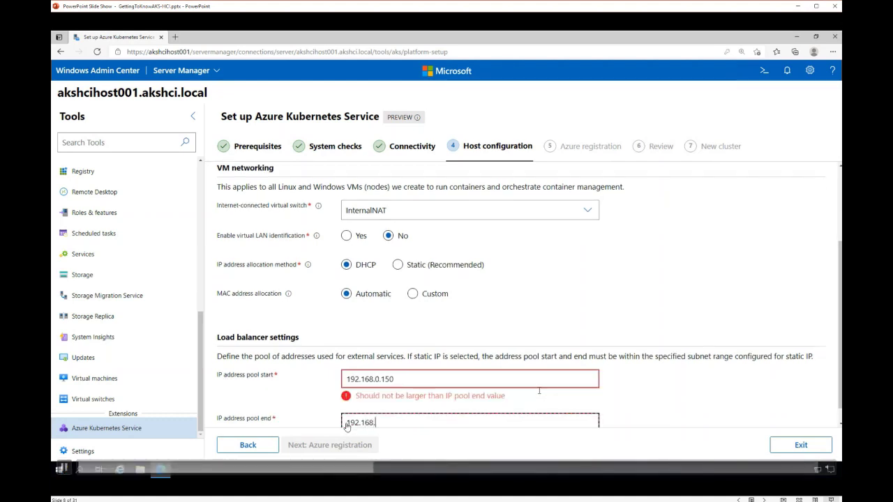
pyautogui.click(67, 468)
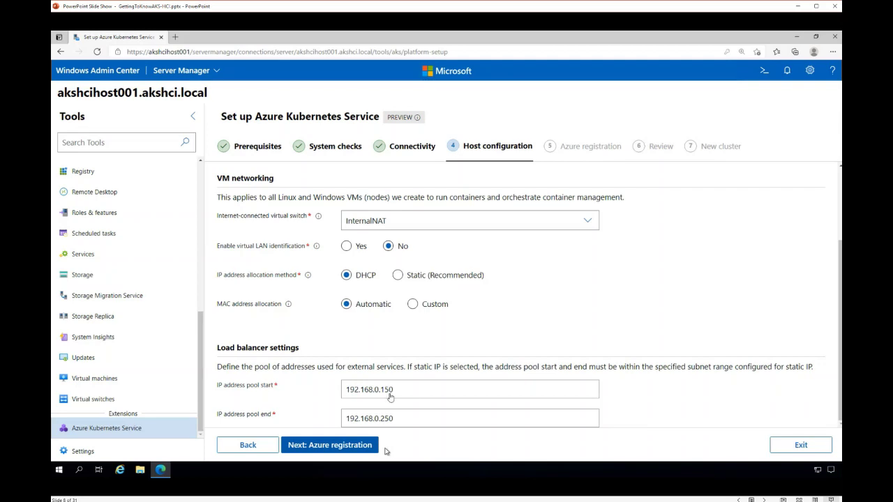
pyautogui.moveTo(204, 410)
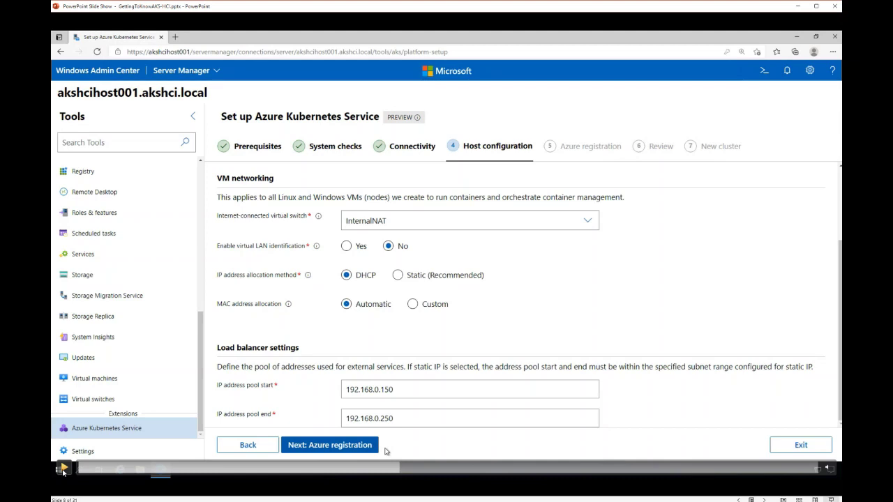
pyautogui.click(63, 470)
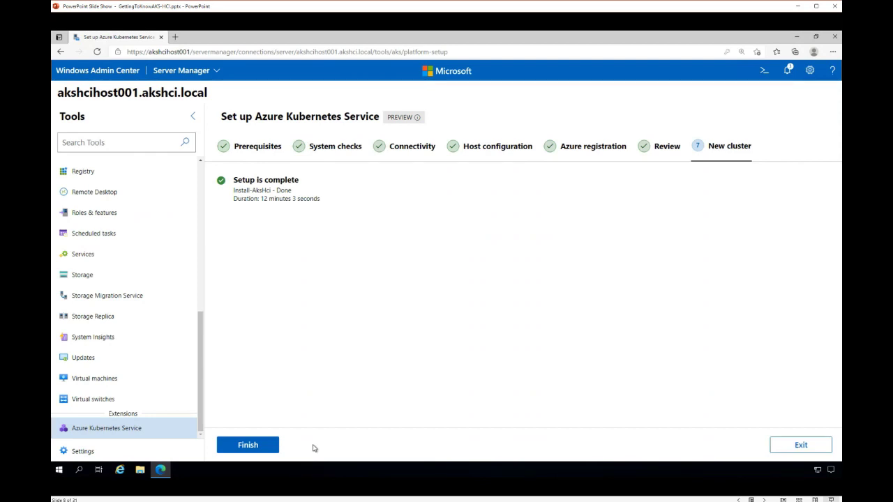
# Finish the completed Azure Kubernetes Service setup in Windows Admin Center and go to its management overview
pyautogui.click(271, 450)
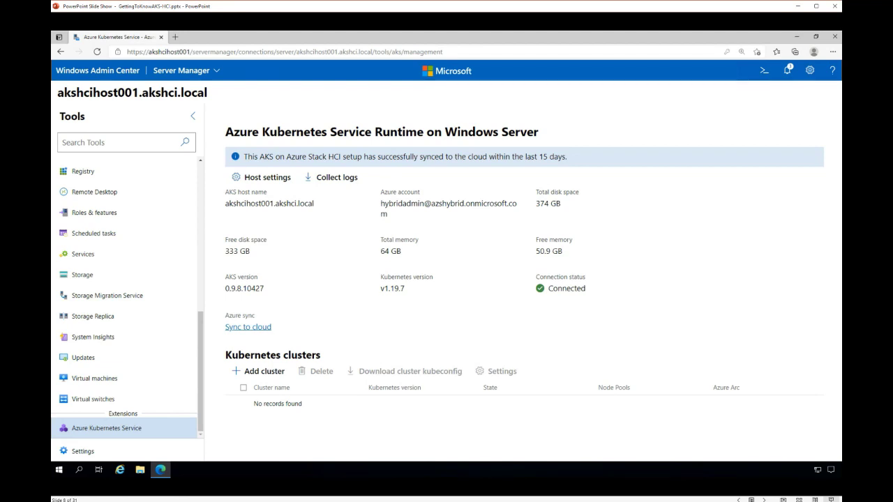
pyautogui.press('Right')
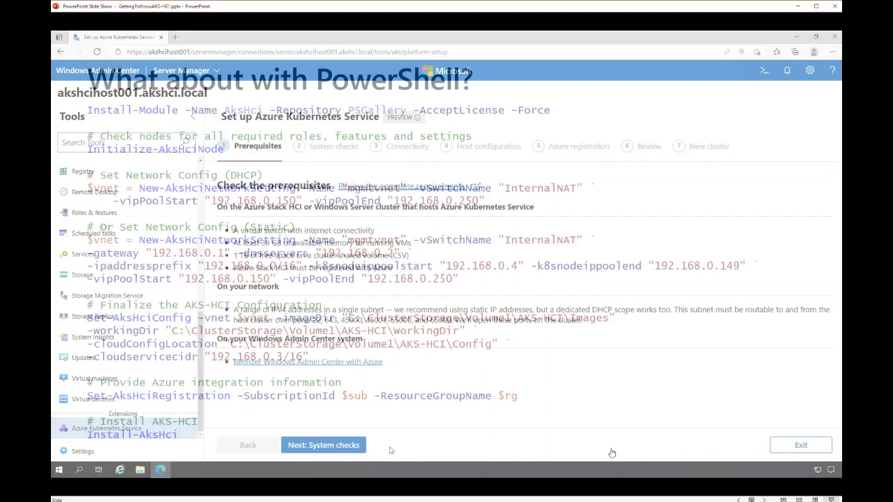
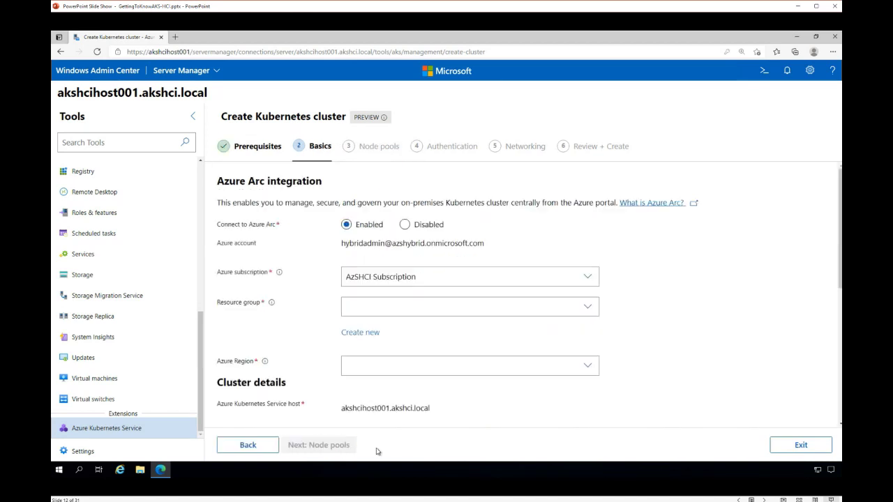
pyautogui.moveTo(64, 469)
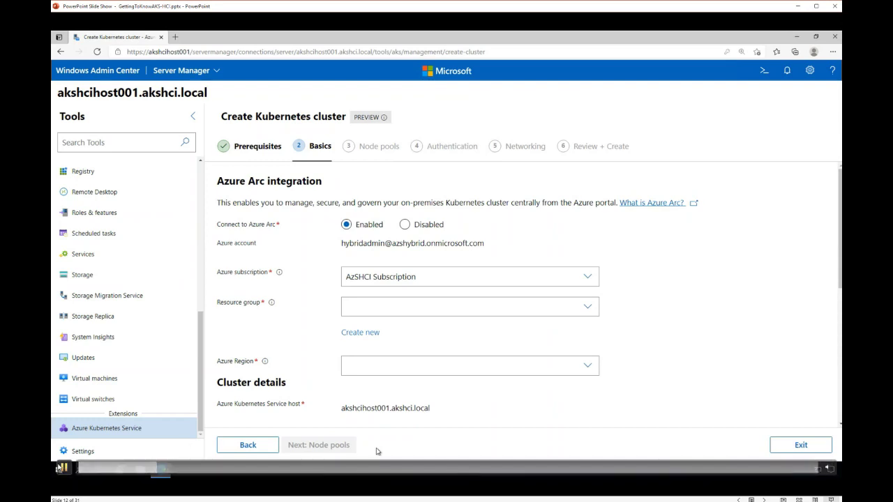
pyautogui.click(64, 468)
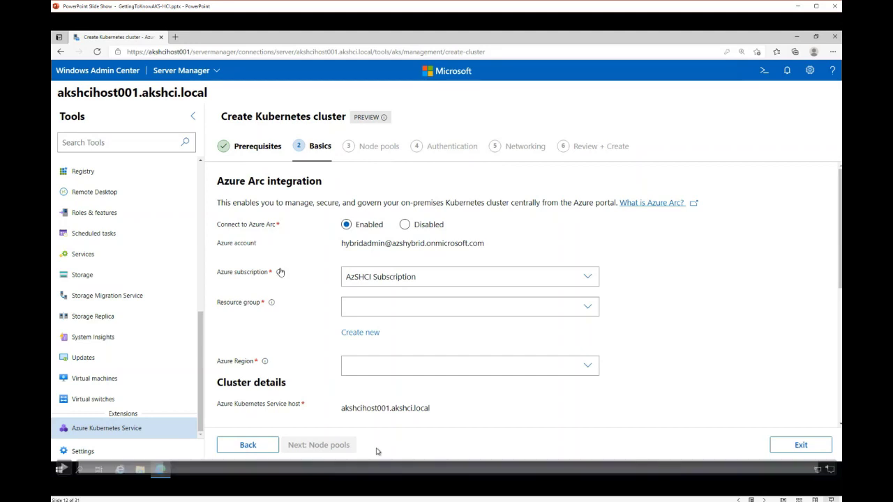
pyautogui.click(63, 471)
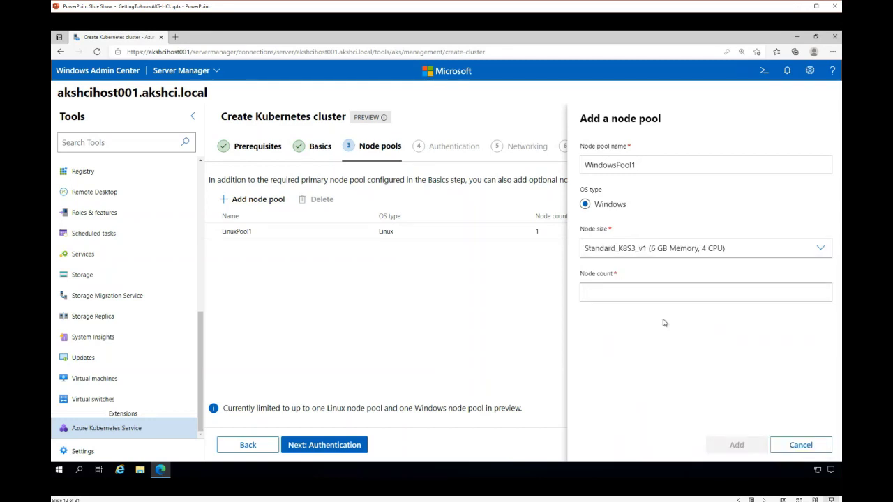
# Continue the Create Kubernetes cluster wizard from node pools to Authentication, pausing and resuming the demo playback around the Active Directory settings
pyautogui.moveTo(72, 467)
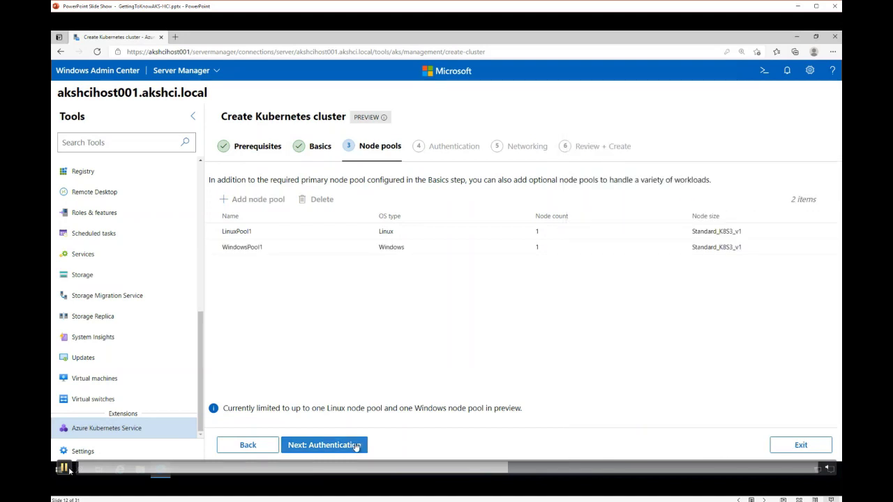
pyautogui.click(64, 468)
pyautogui.click(355, 445)
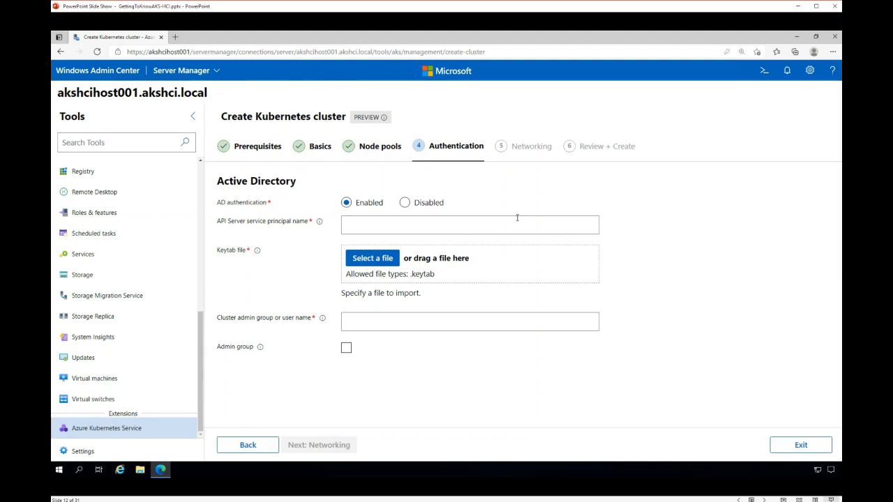
pyautogui.moveTo(64, 471)
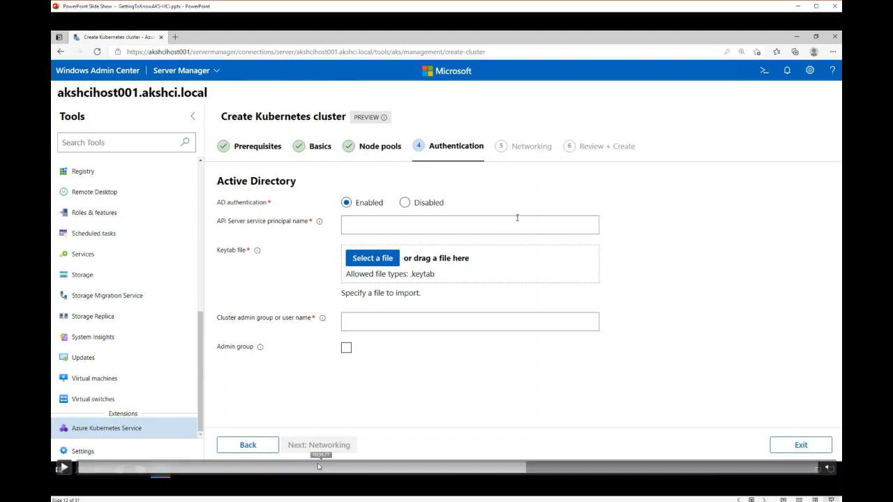
pyautogui.click(64, 471)
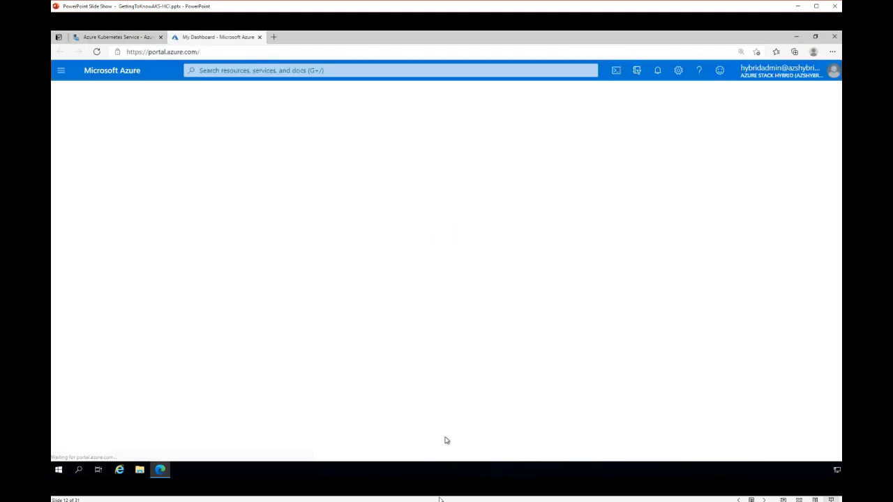
# Finish the cluster creation demo and advance the presentation to the slide on creating and scaling clusters with PowerShell
pyautogui.moveTo(312, 483)
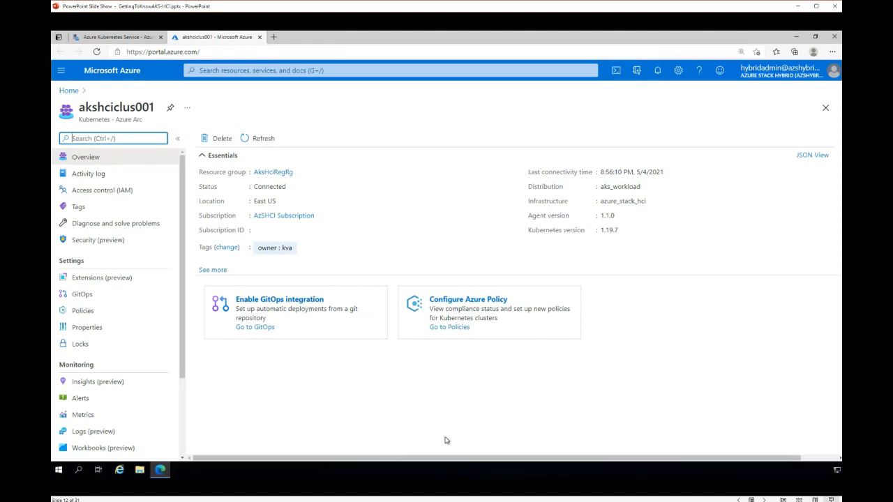
pyautogui.moveTo(332, 454)
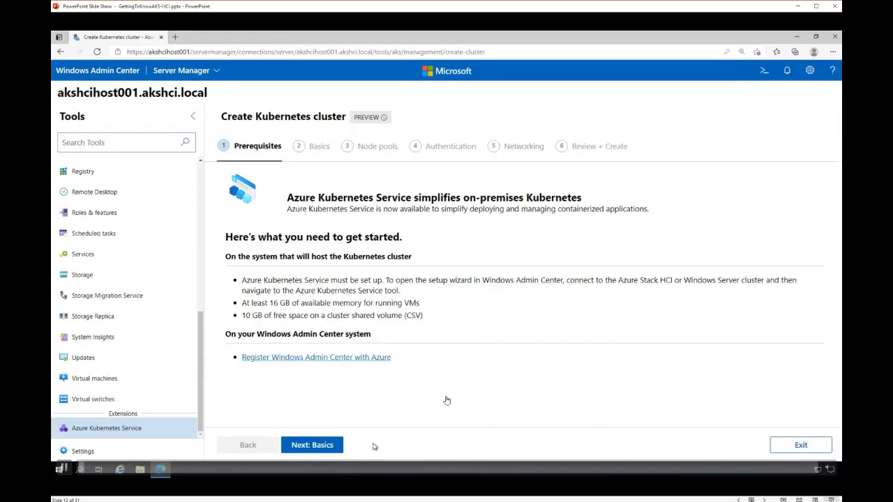
pyautogui.press('Right')
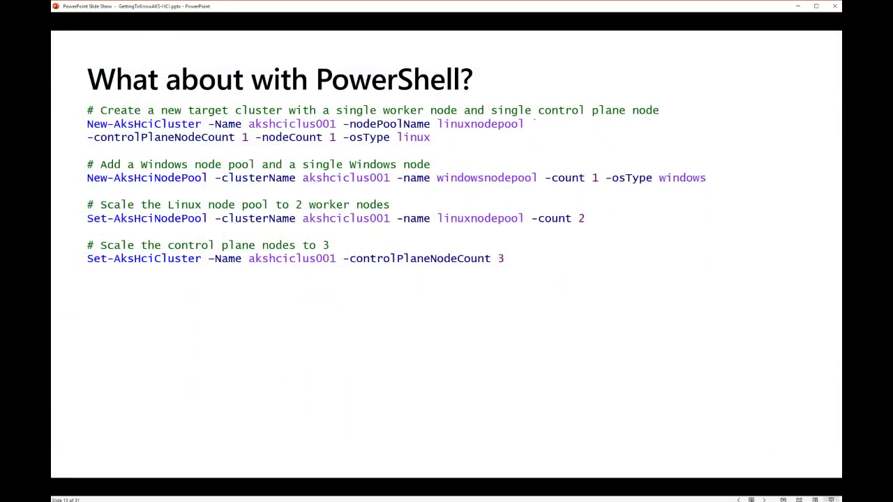
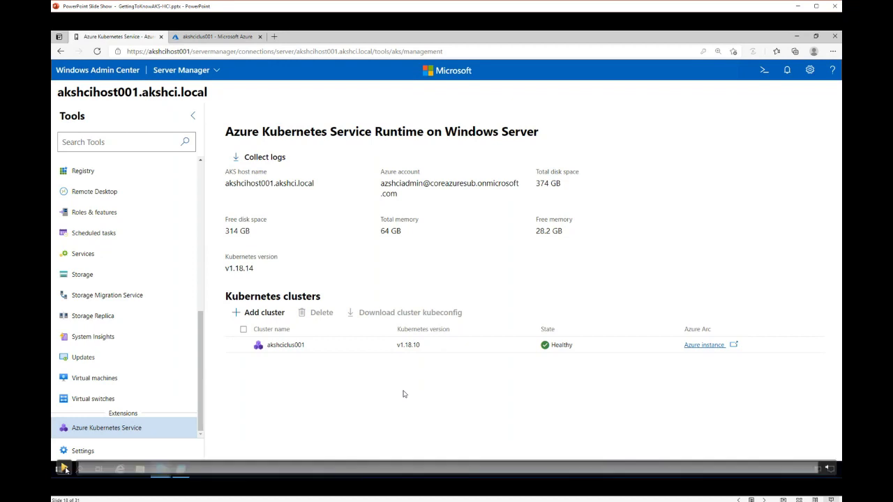
# Play the GitOps demo, go to akshciclus001's GitOps page, and open a new configuration form to review its operator and repository settings
pyautogui.click(62, 468)
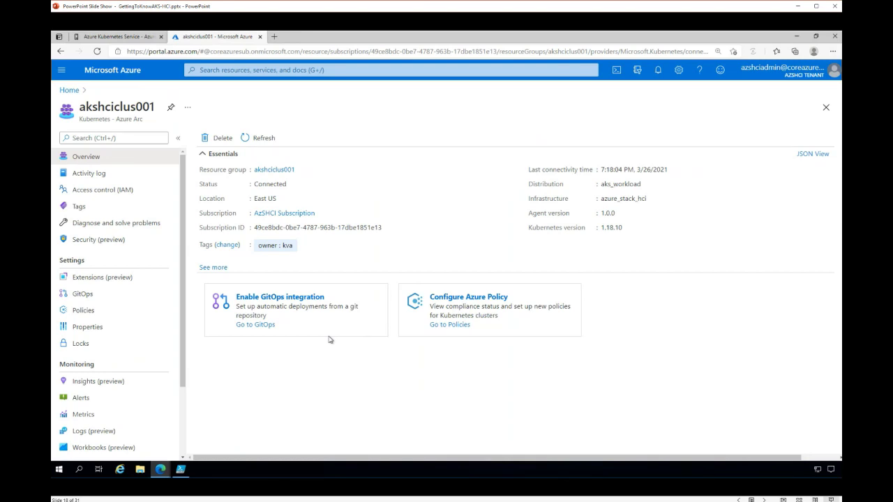
pyautogui.click(307, 297)
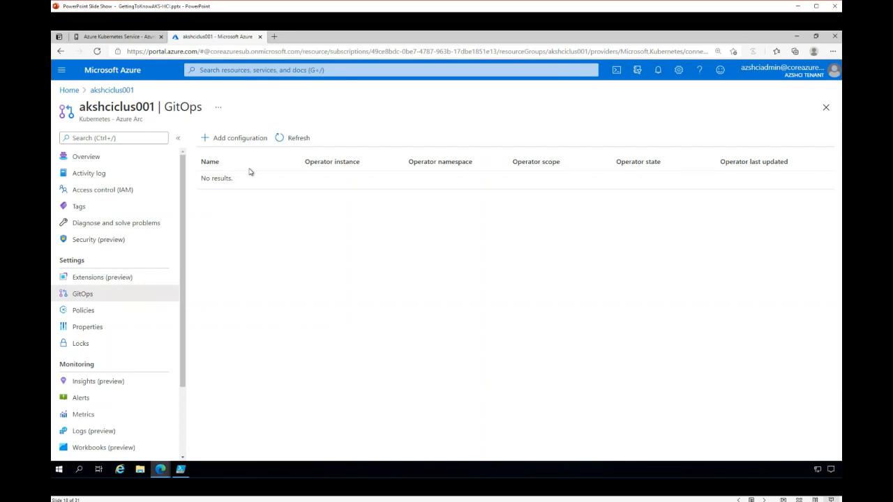
pyautogui.click(247, 141)
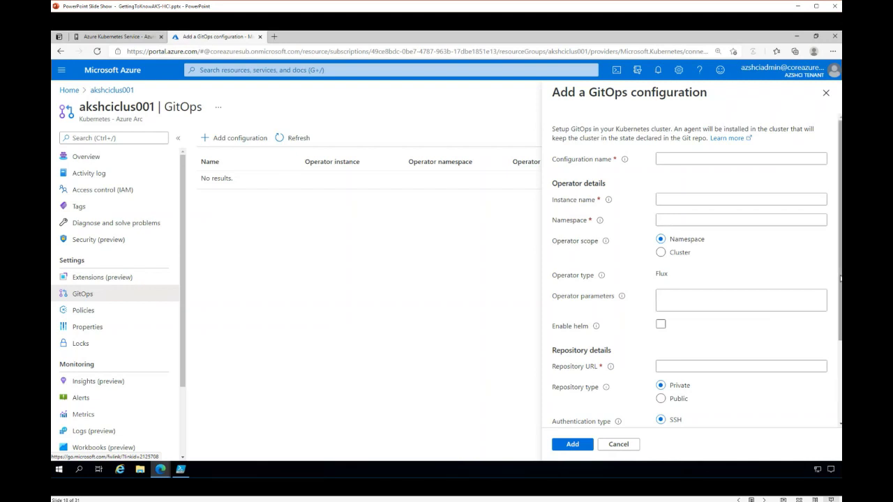
pyautogui.moveTo(841, 277); pyautogui.dragTo(840, 391)
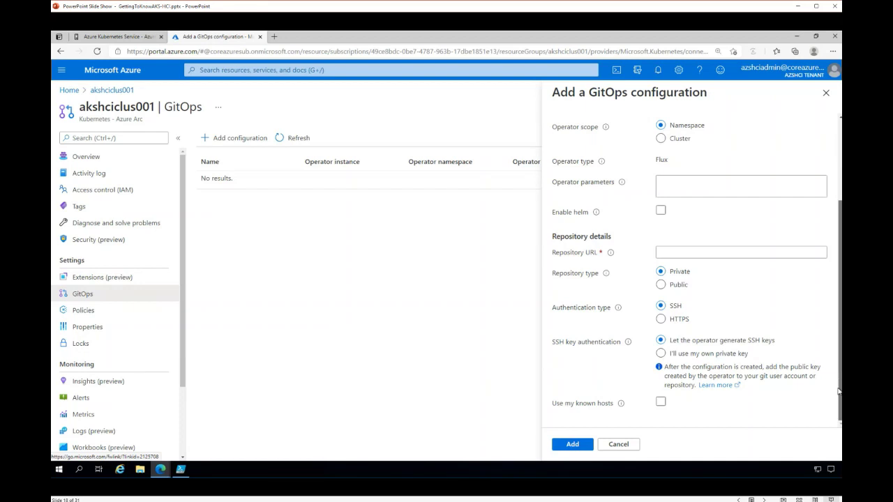
pyautogui.scroll(3, 839, 392)
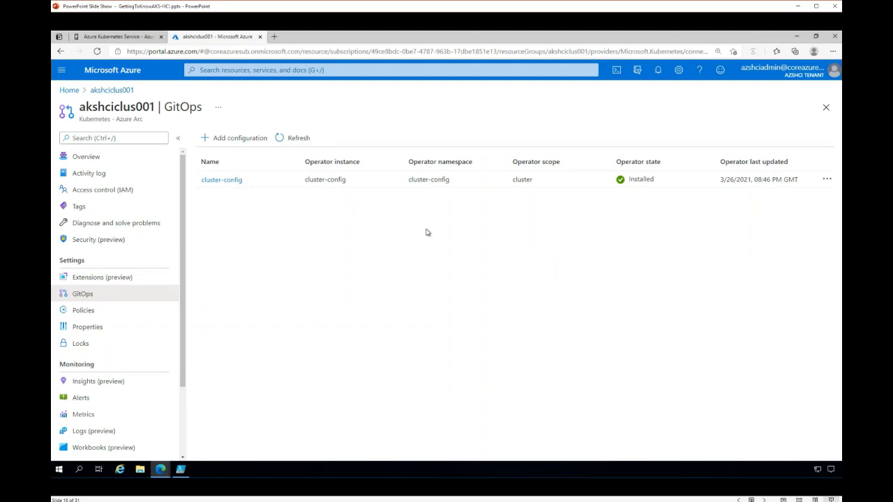
# Examine the operator parameters and repository URL of the cluster-config GitOps configuration, and close its details
pyautogui.click(221, 180)
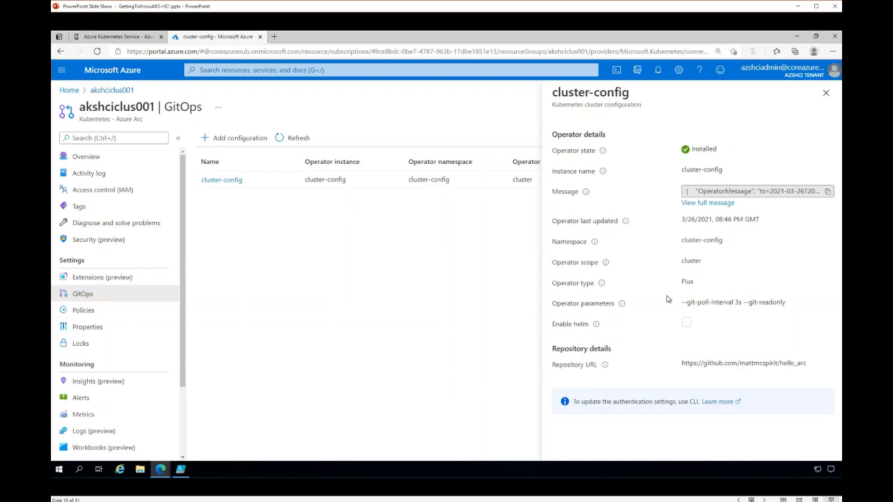
pyautogui.moveTo(683, 362); pyautogui.dragTo(810, 365)
pyautogui.click(811, 366)
pyautogui.click(826, 93)
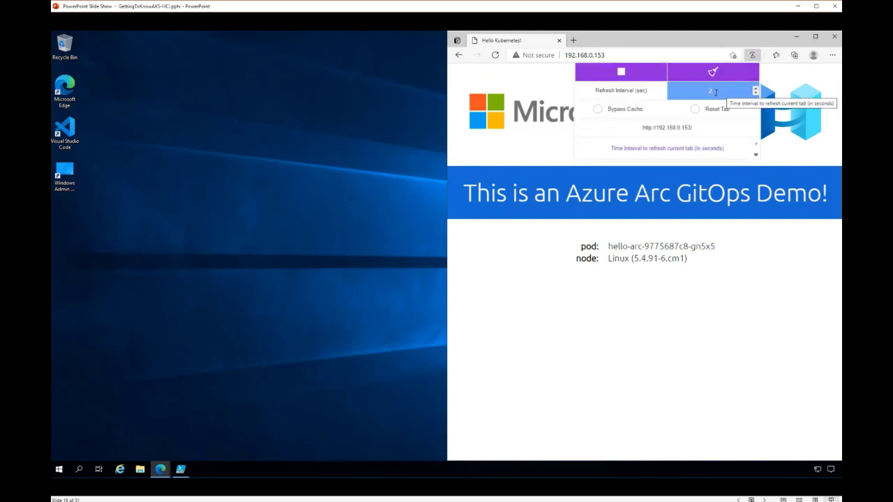
# Start auto-refreshing the Hello Kubernetes page every 2 seconds, and bring up the hello_arc.yaml editor with its MESSAGE value selected
pyautogui.click(712, 72)
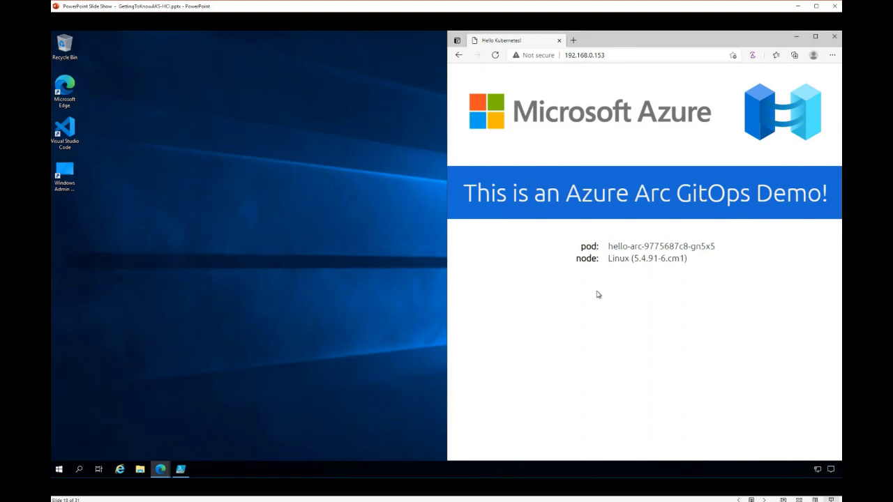
pyautogui.moveTo(161, 470)
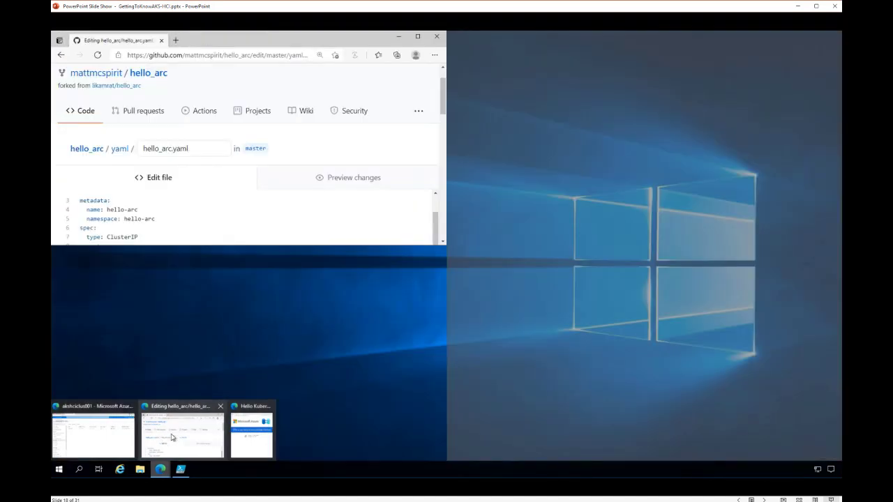
pyautogui.click(171, 438)
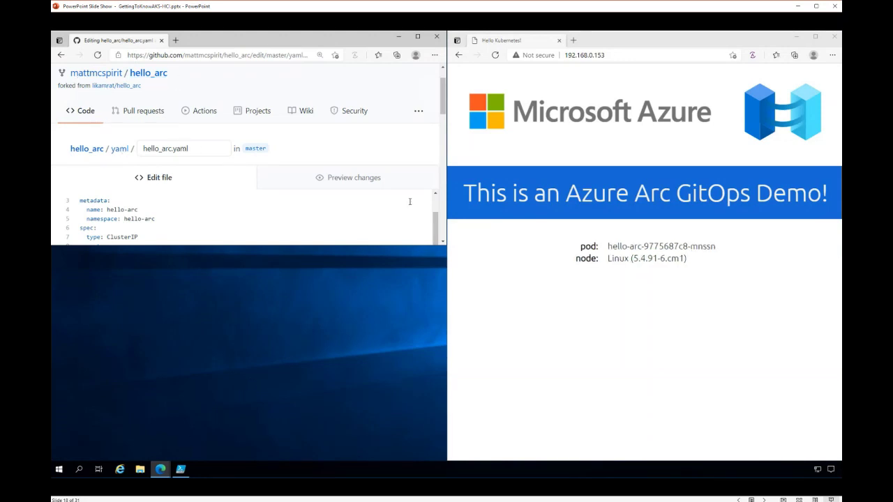
pyautogui.moveTo(443, 98); pyautogui.dragTo(446, 168)
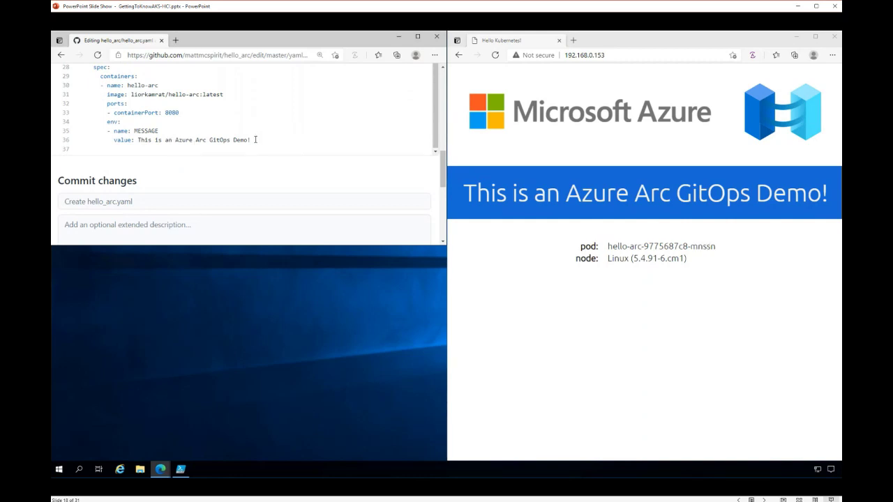
pyautogui.moveTo(255, 140); pyautogui.dragTo(140, 143)
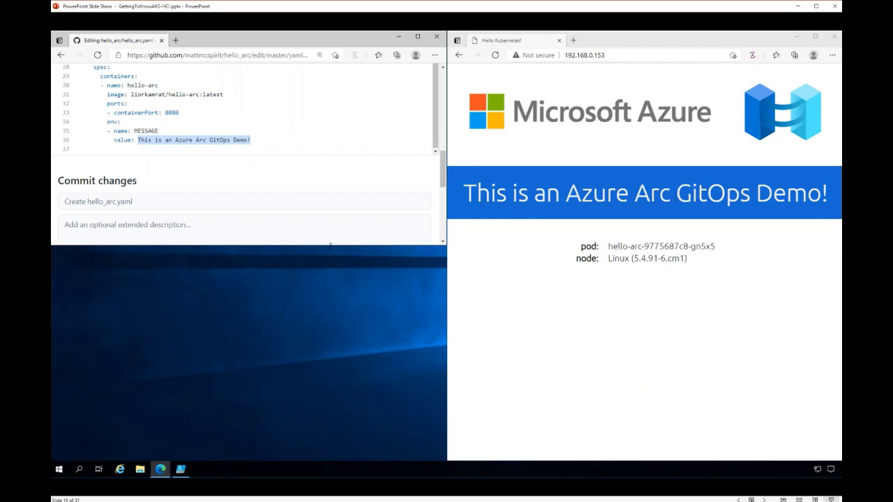
# Open an administrator PowerShell window below the YAML editor and watch the pods with "kubectl get pods -n hello-arc -w"
pyautogui.click(60, 471)
pyautogui.rightClick(249, 249)
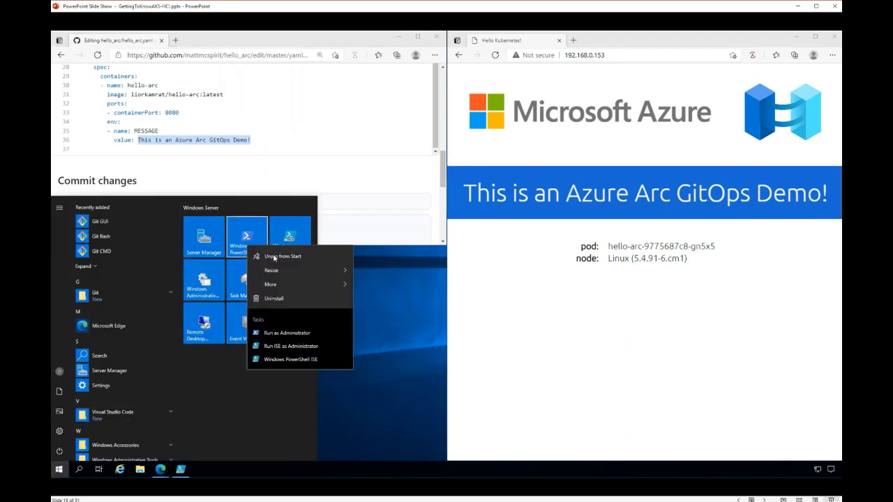
pyautogui.click(305, 335)
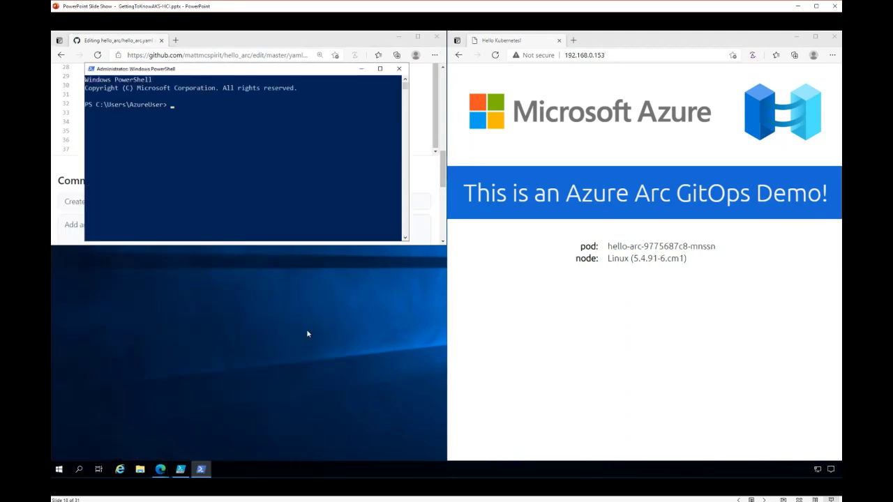
pyautogui.moveTo(244, 68); pyautogui.dragTo(51, 419)
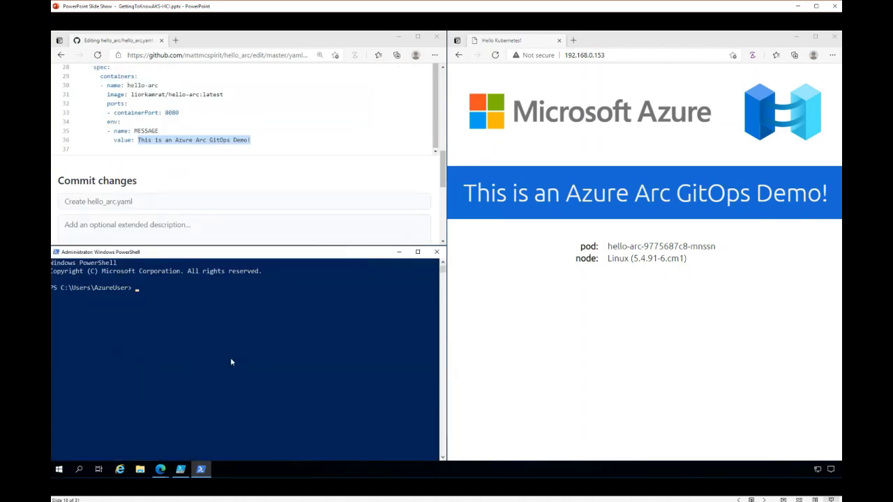
pyautogui.rightClick(137, 291)
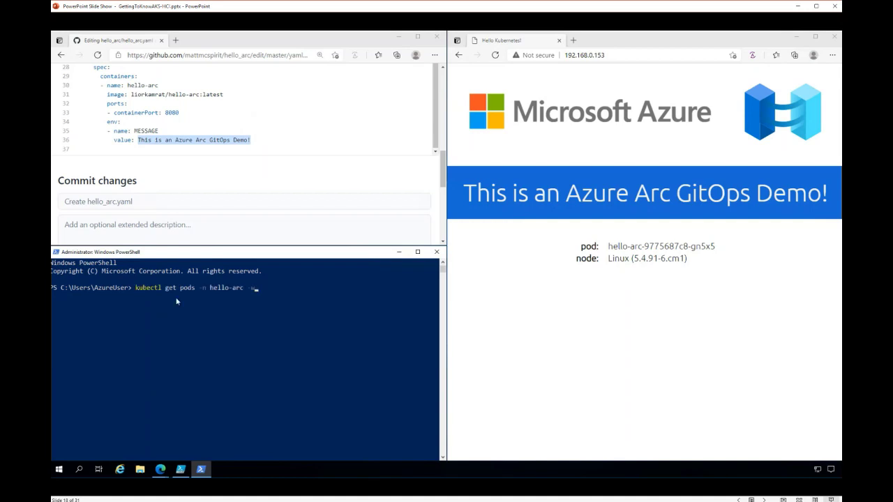
pyautogui.press('Return')
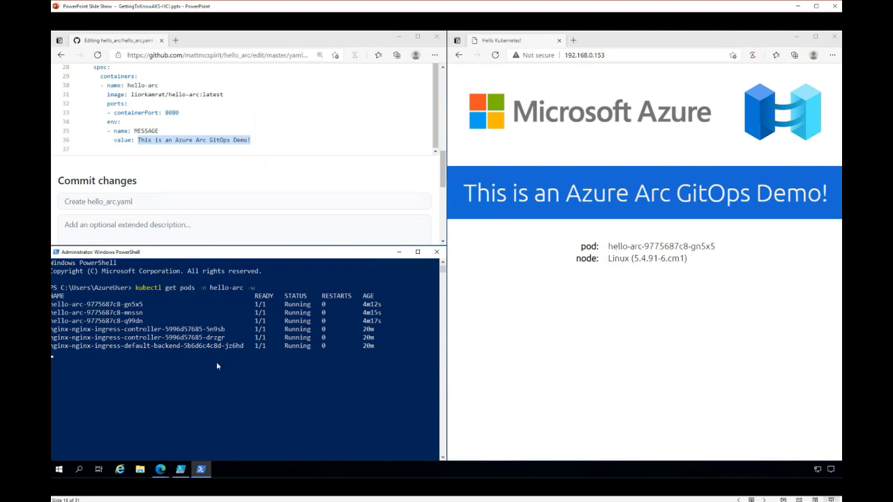
# Insert "Awesome" before "Azure Arc GitOps Demo!" in hello_arc.yaml's MESSAGE value and commit the change directly to the master branch
pyautogui.click(175, 140)
pyautogui.write('Awesome')
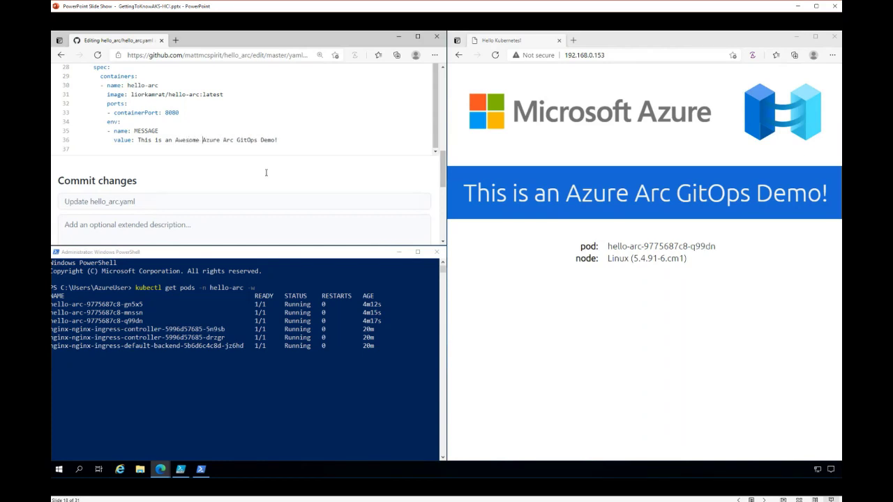
pyautogui.scroll(-3, 173, 203)
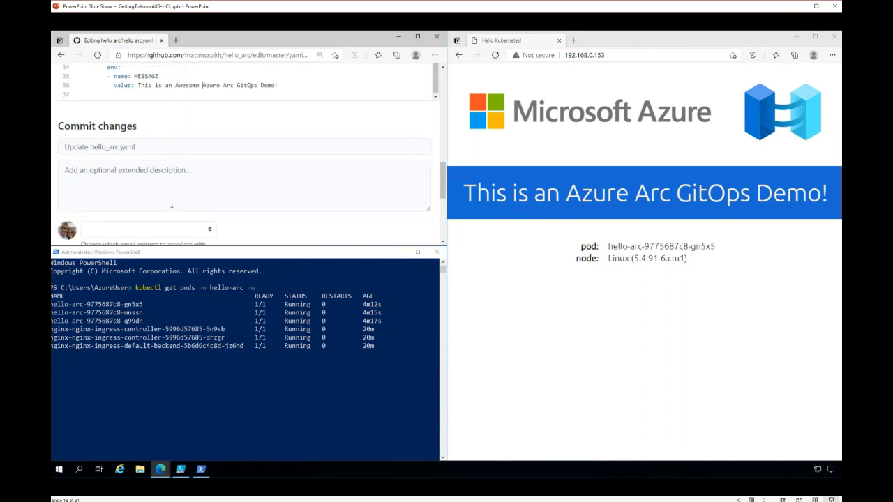
pyautogui.scroll(-1, 174, 207)
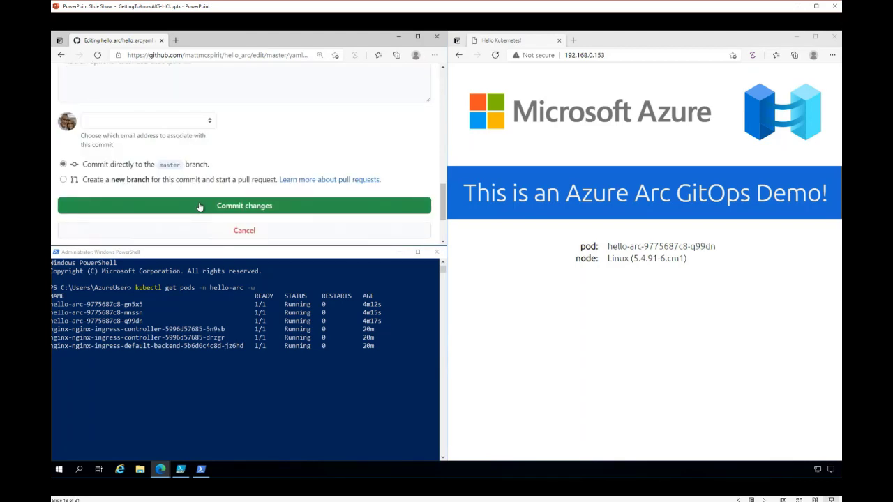
pyautogui.click(199, 206)
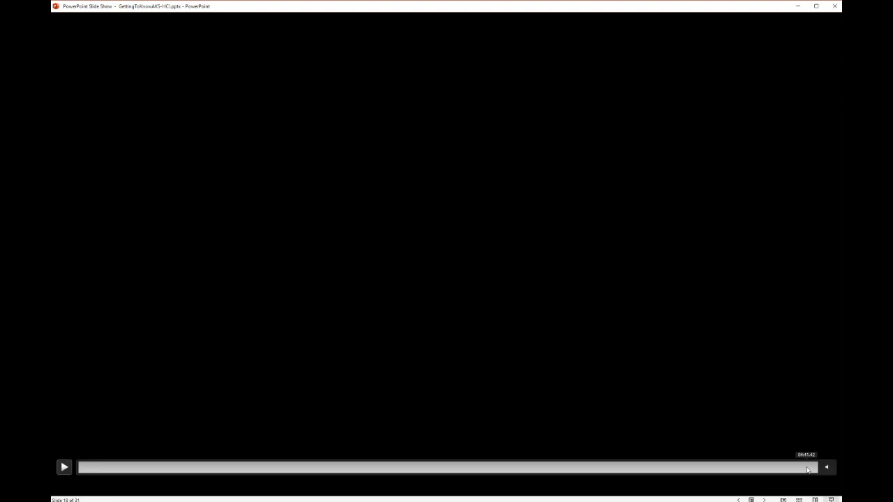
# End the GitOps demo and advance through the Monitoring Kubernetes clusters slides, viewing the monitored clusters and aul-aks-demo's cluster, node, controller and container insights
pyautogui.click(811, 467)
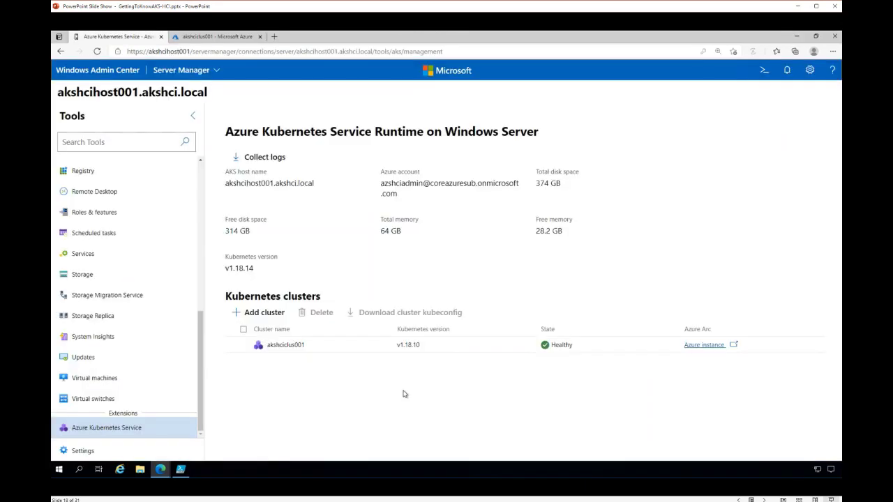
pyautogui.press('Right')
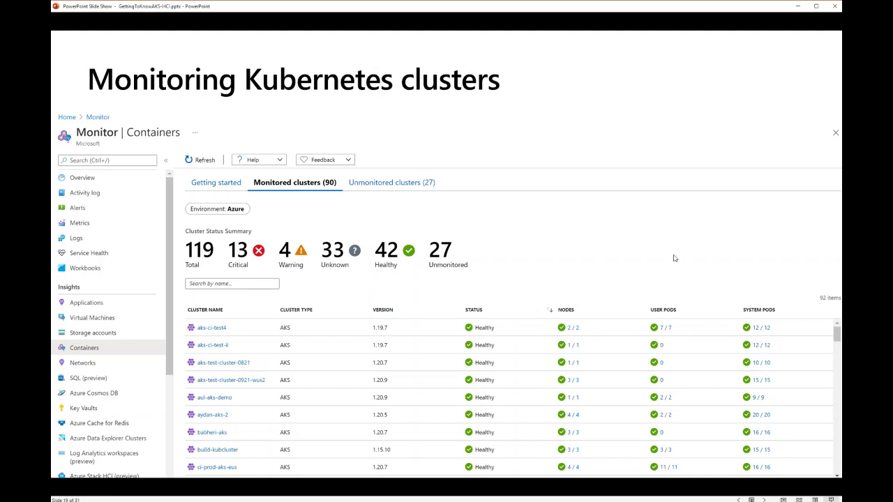
pyautogui.click(783, 226)
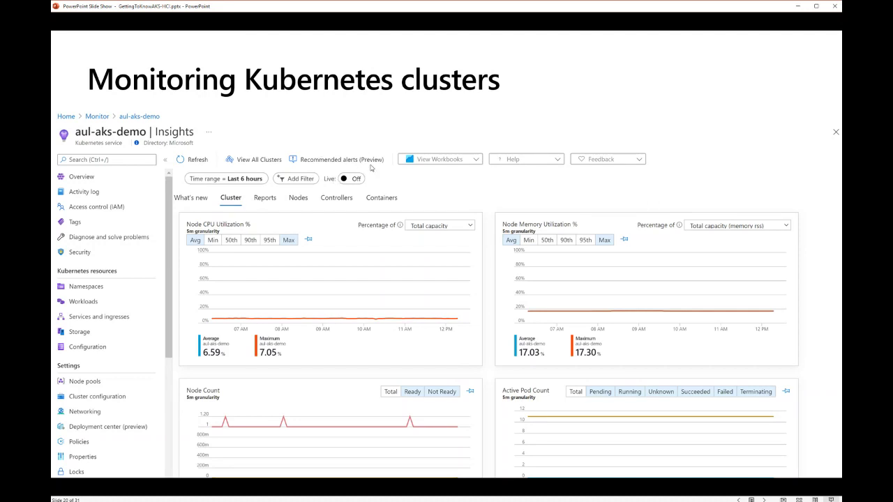
pyautogui.press('Right')
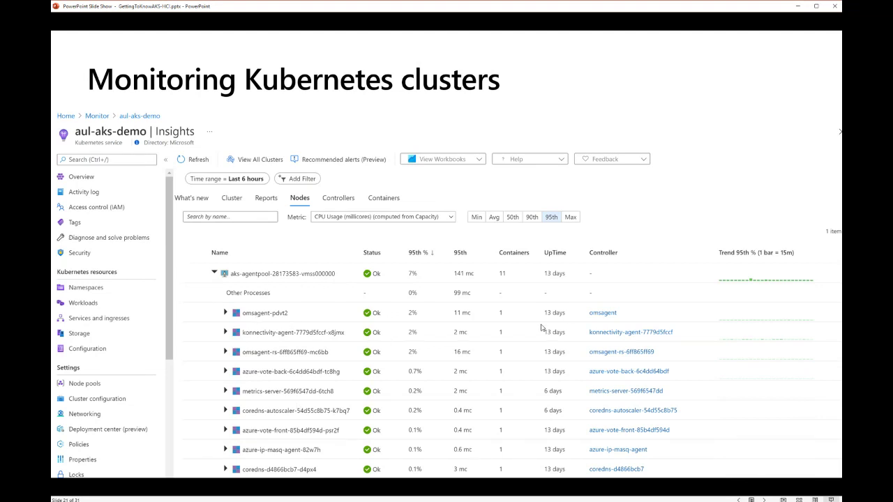
pyautogui.press('Right')
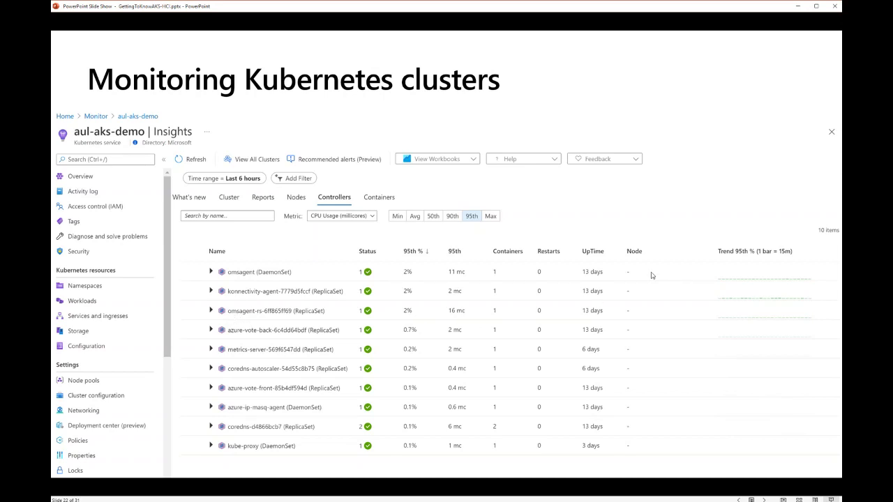
pyautogui.click(610, 292)
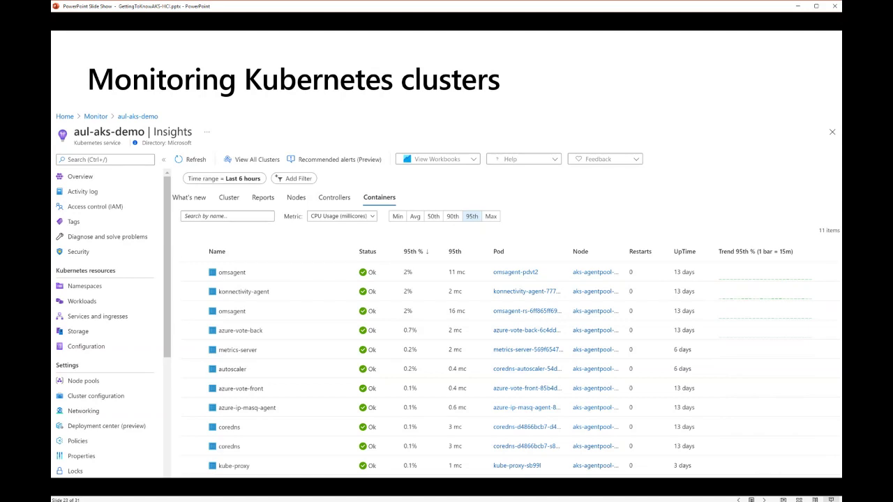
# Advance the presentation through the Protecting Kubernetes clusters slide to the Azure Hybrid Stack slide
pyautogui.press('Right')
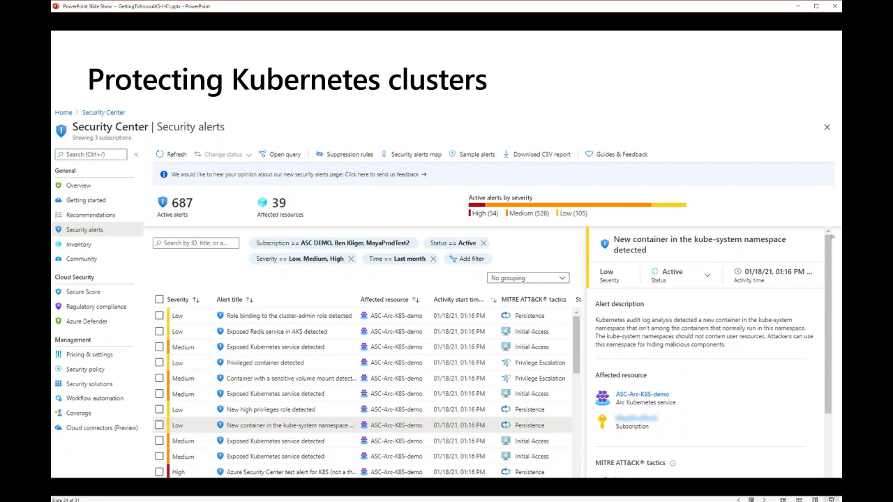
pyautogui.press('Right')
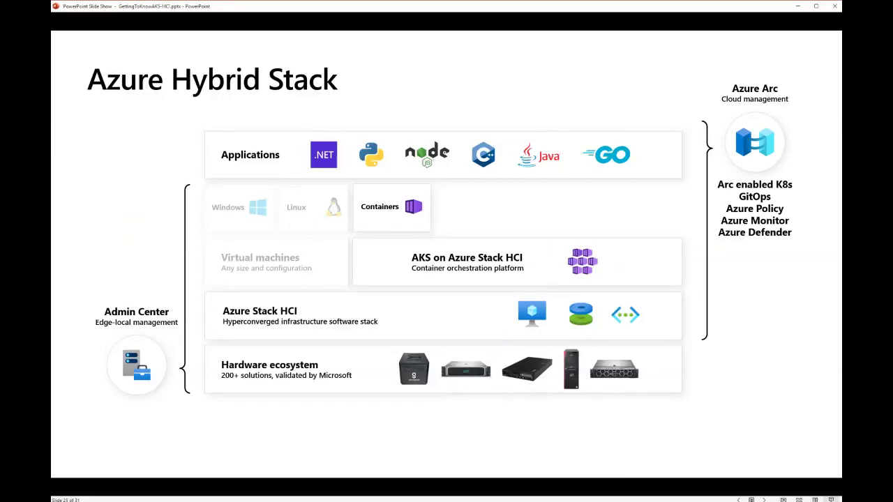
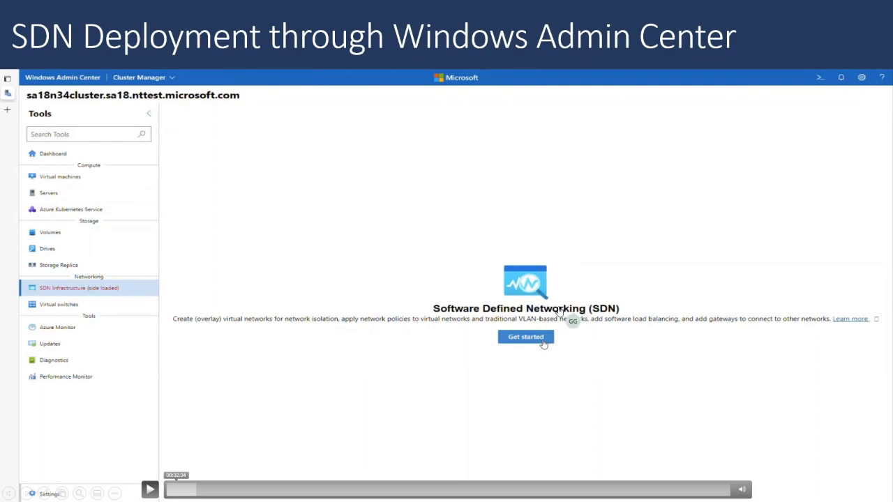
# Go back from the SDN deployment slide to the HCI Cluster Deployment through Windows Admin Center slide and play its embedded video
pyautogui.click(151, 490)
pyautogui.click(150, 490)
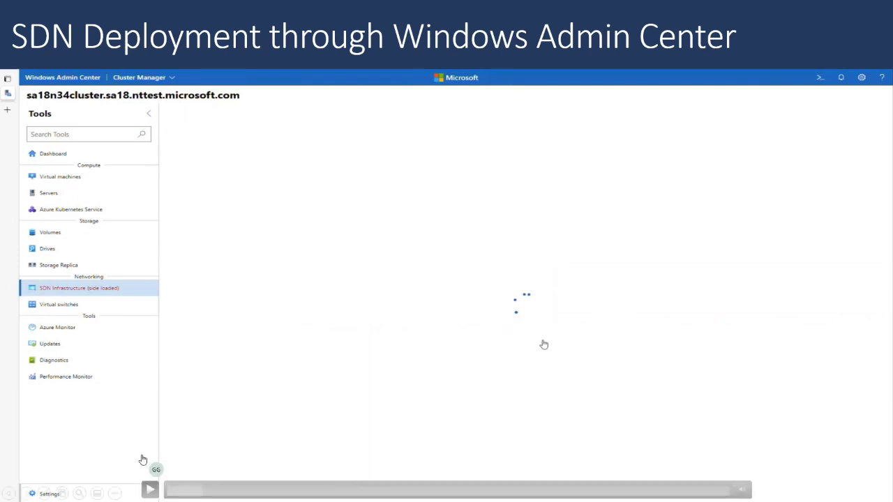
pyautogui.click(8, 493)
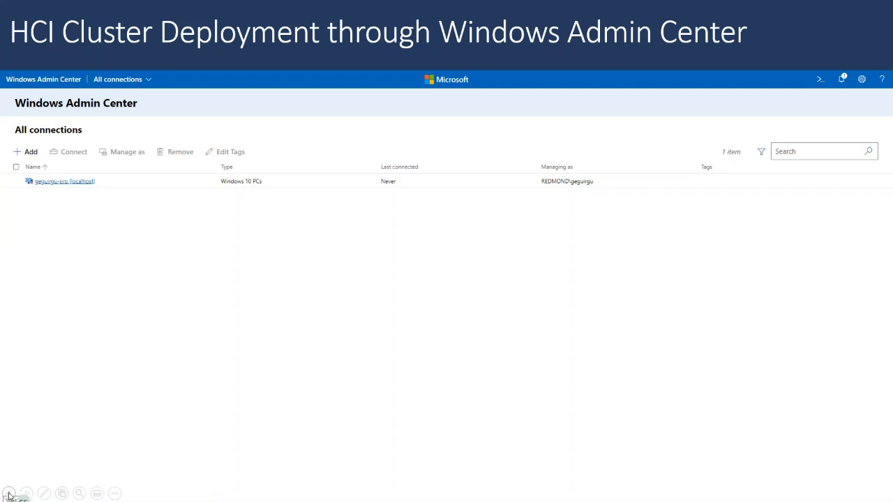
pyautogui.press('Right')
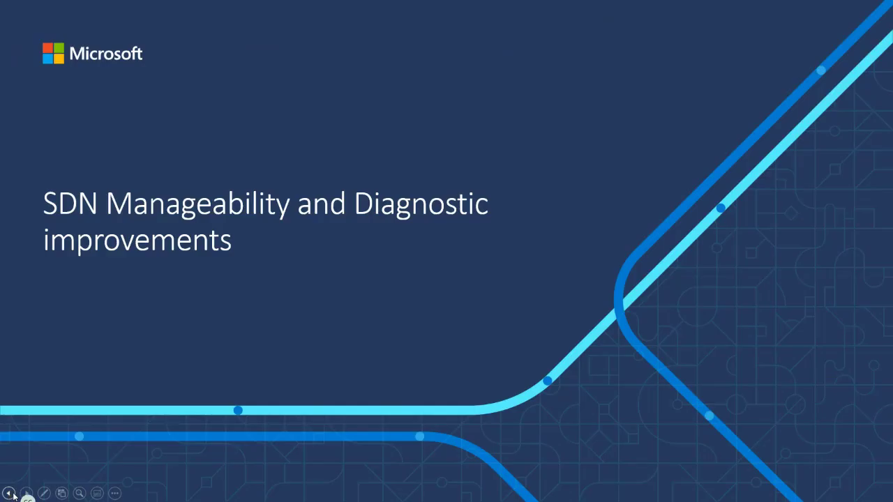
pyautogui.press('Left')
pyautogui.moveTo(60, 474)
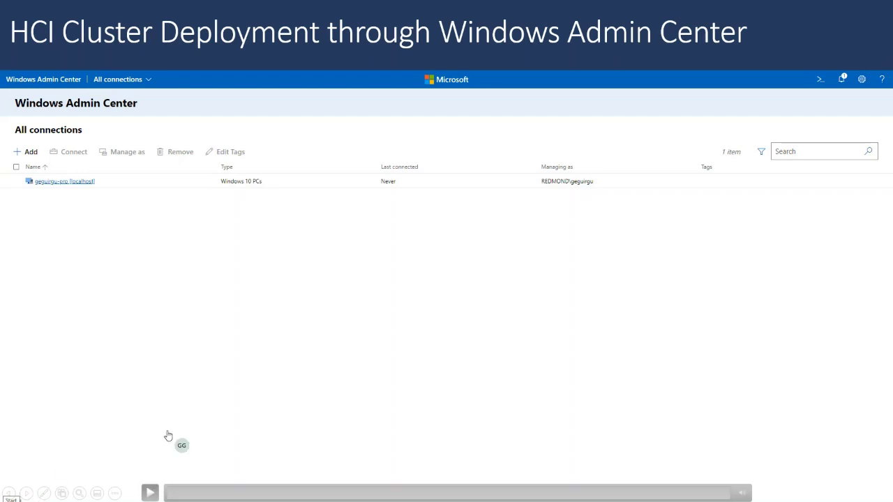
pyautogui.click(150, 493)
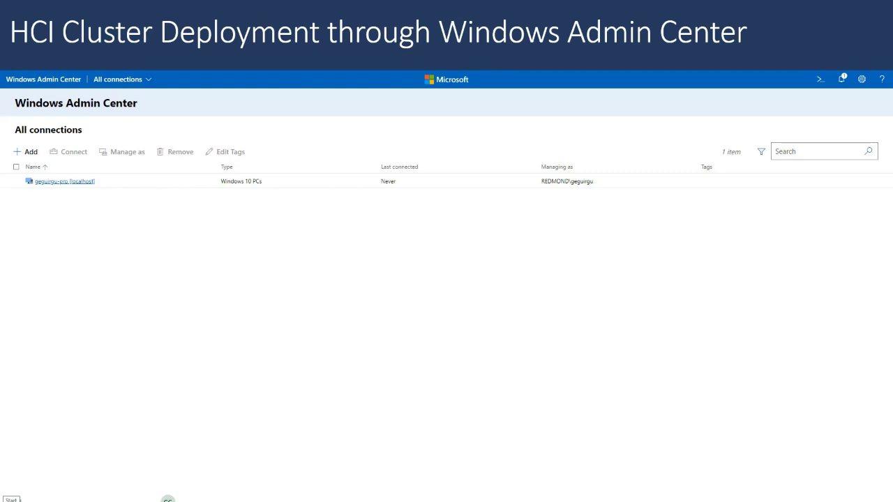
pyautogui.moveTo(159, 466)
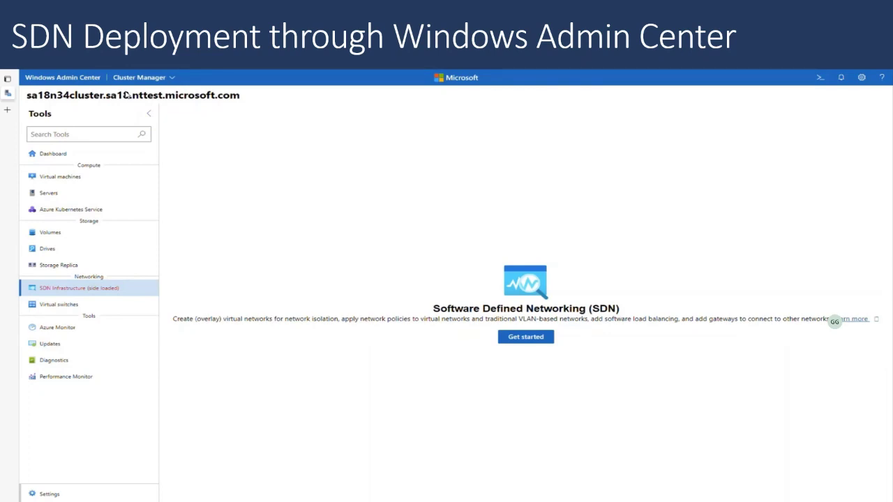
# Run the embedded demo video of the SDN deployment, starting from the Windows Admin Center All connections page
pyautogui.moveTo(827, 255)
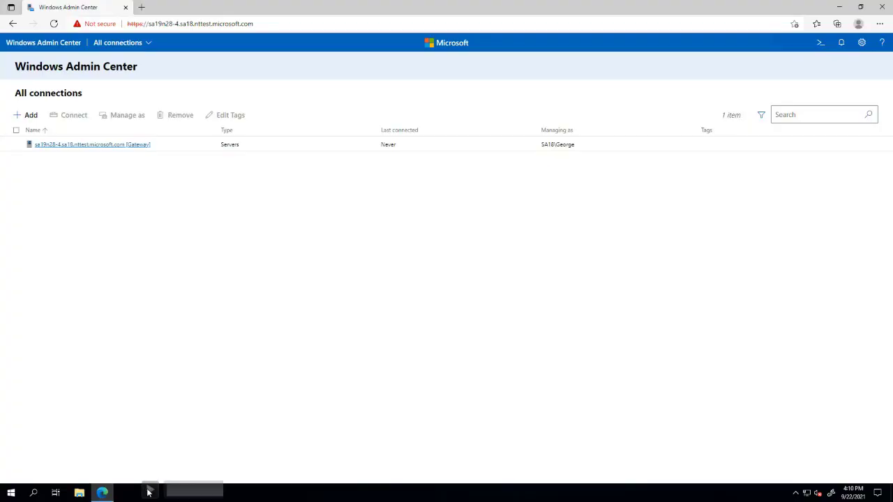
pyautogui.moveTo(149, 490)
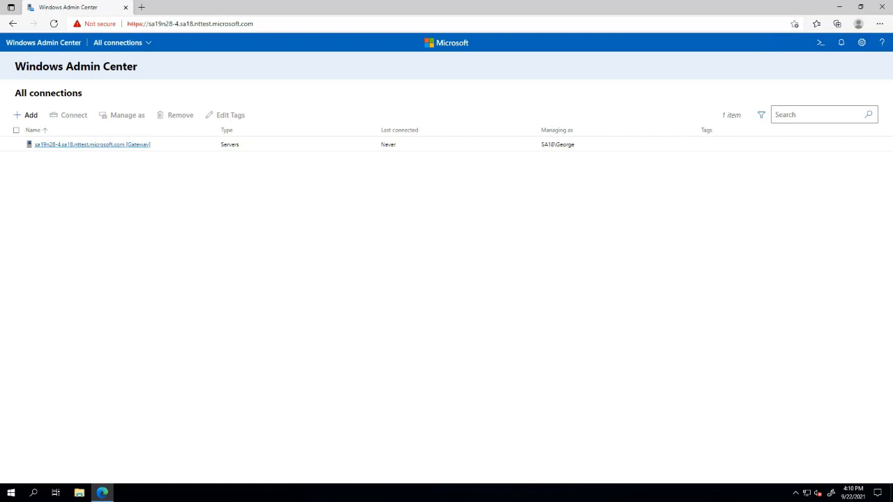
pyautogui.moveTo(198, 456)
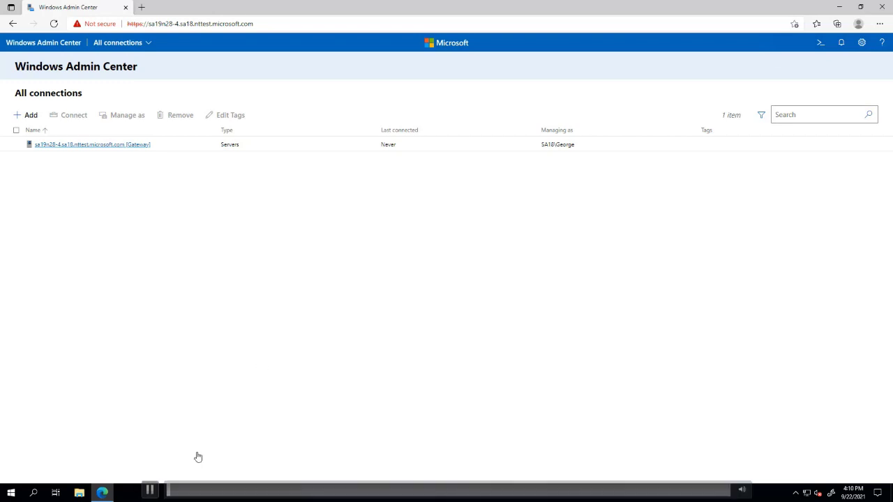
pyautogui.click(152, 492)
pyautogui.click(151, 491)
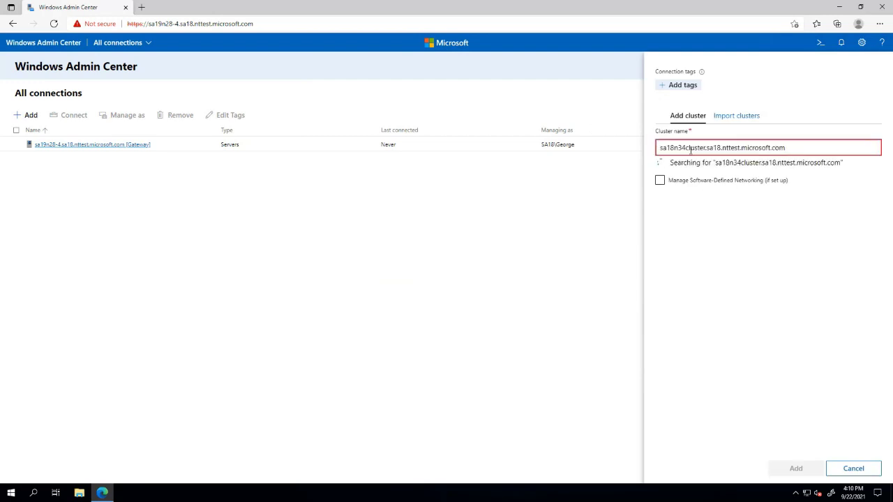
# Add the cluster sa18n34cluster.sa18.nttest.microsoft.com to the connections and open its SDN Infrastructure tool
pyautogui.click(784, 474)
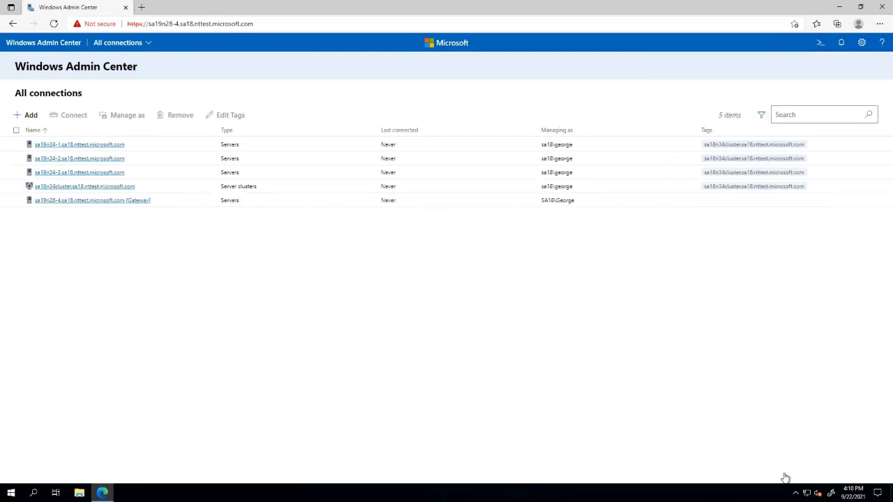
pyautogui.click(70, 187)
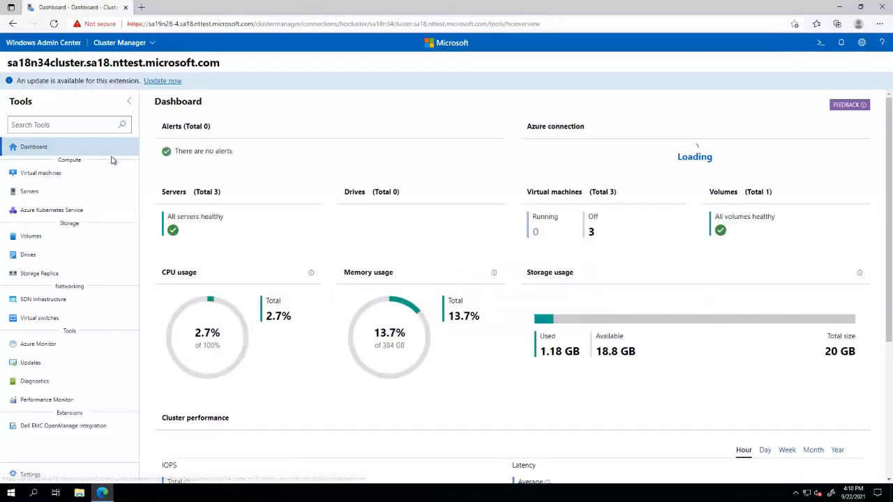
pyautogui.click(97, 303)
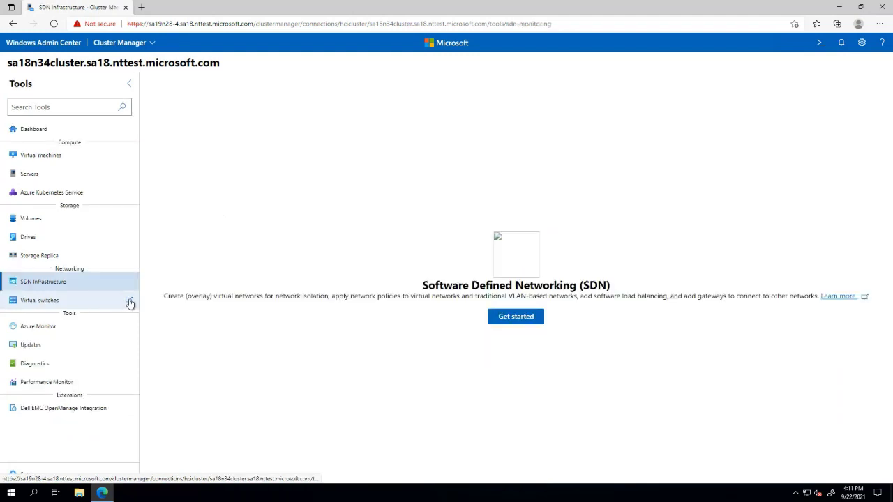
# Start the SDN setup, name the network controller cluster ncsa18n34clust, and choose the VHD file in C:\vhd
pyautogui.click(516, 318)
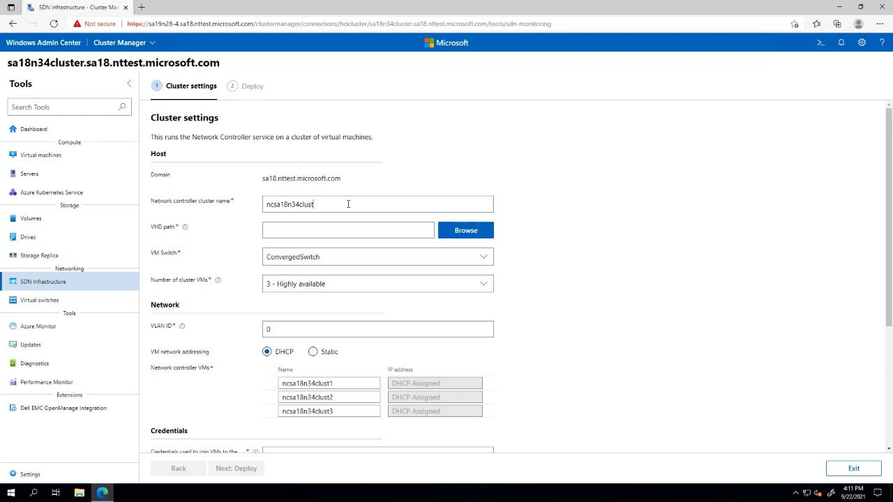
pyautogui.click(444, 230)
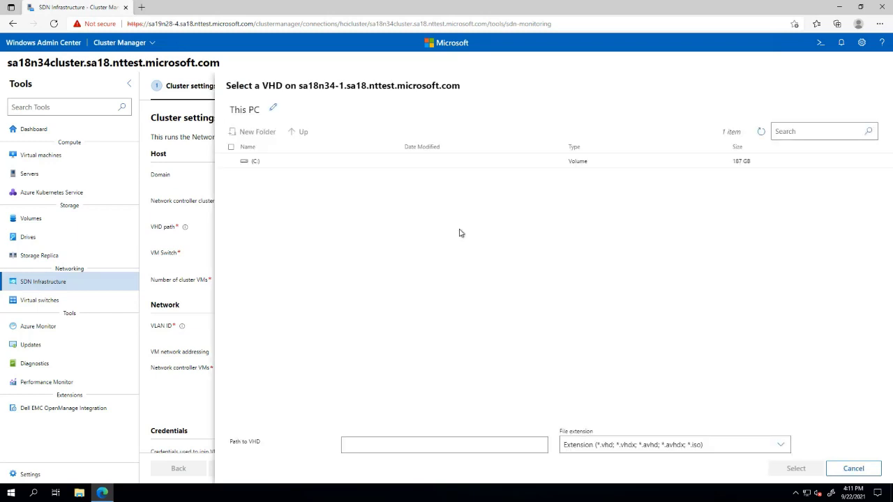
pyautogui.click(269, 169)
pyautogui.doubleClick(260, 166)
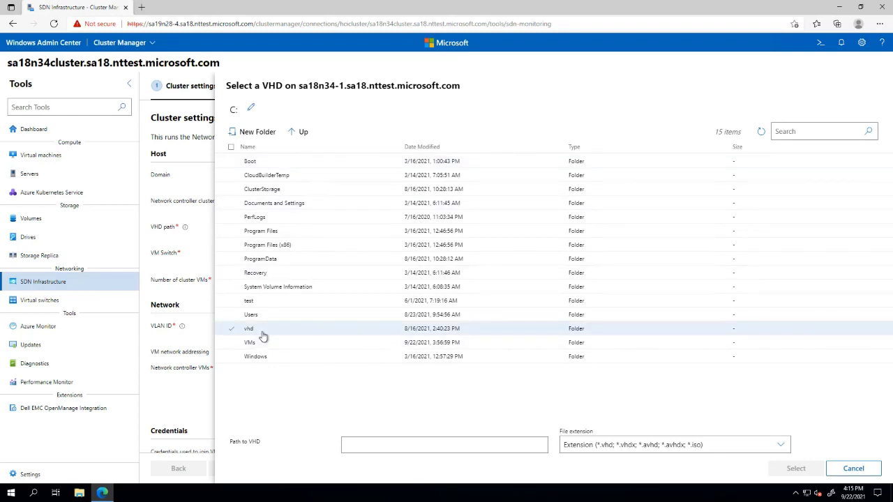
pyautogui.doubleClick(262, 329)
pyautogui.doubleClick(283, 161)
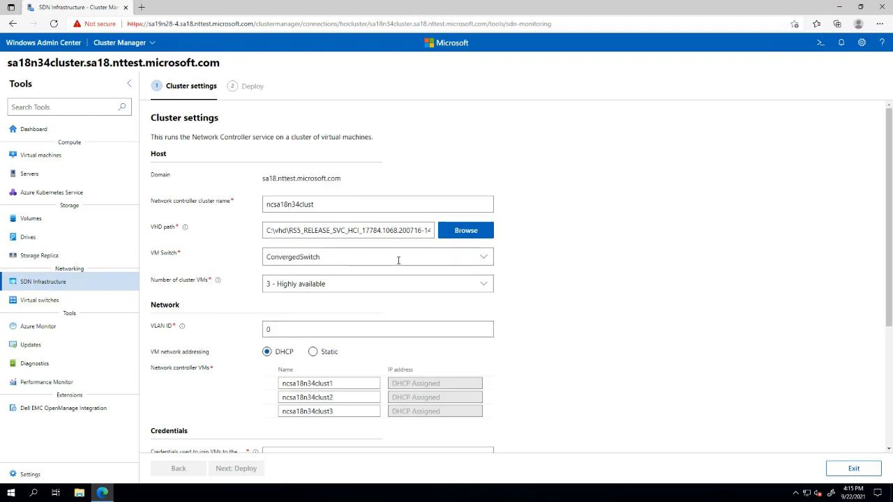
# Select ConvergedSwitch as the VM switch and set the VLAN ID to 1001
pyautogui.click(483, 258)
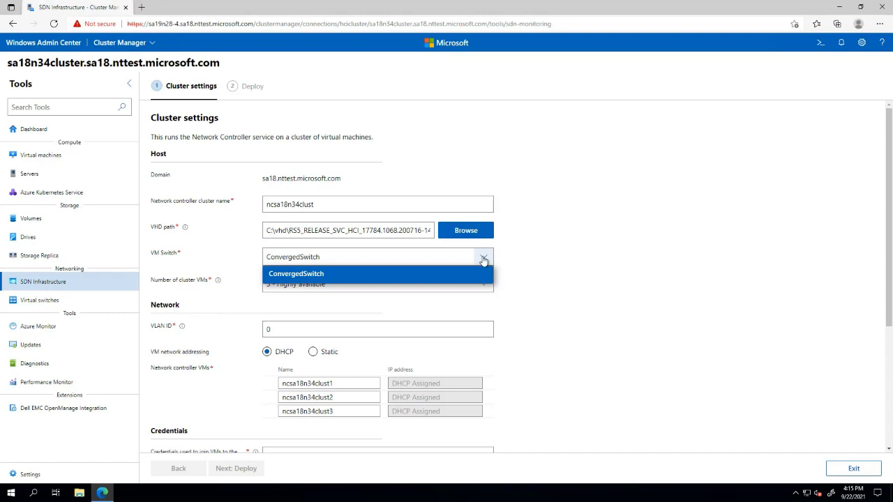
pyautogui.click(483, 274)
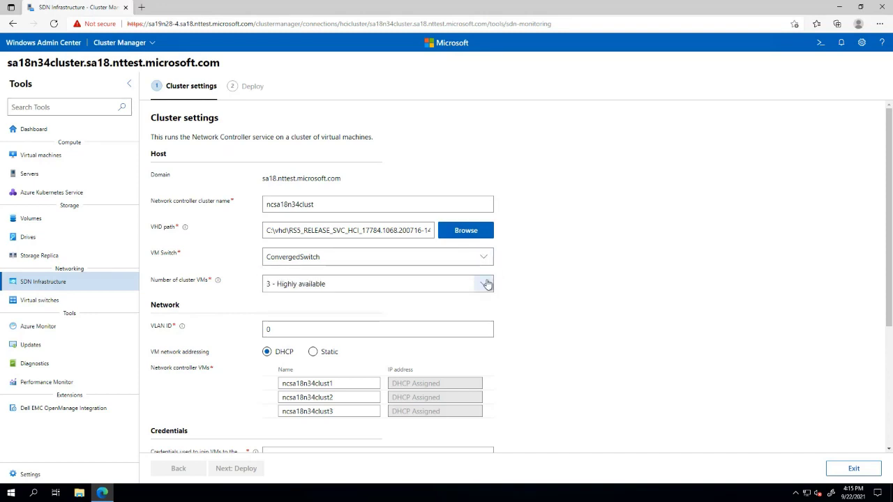
pyautogui.doubleClick(480, 328)
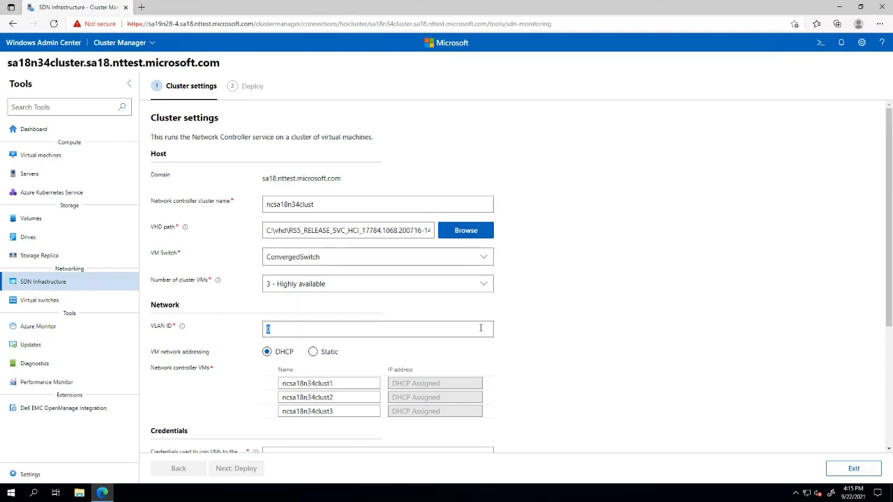
pyautogui.write('1001')
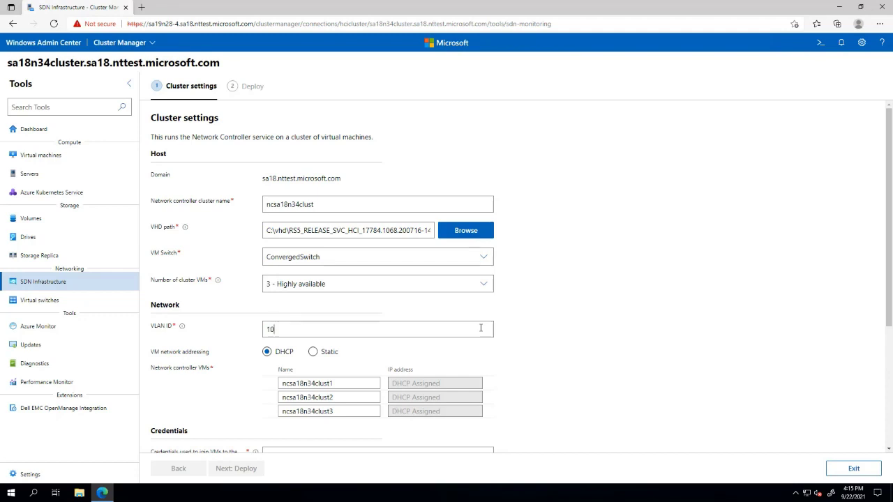
# Enter the domain account for joining the VMs to the domain, its password, and the VM local admin password
pyautogui.scroll(-1, 480, 346)
pyautogui.scroll(-1, 480, 347)
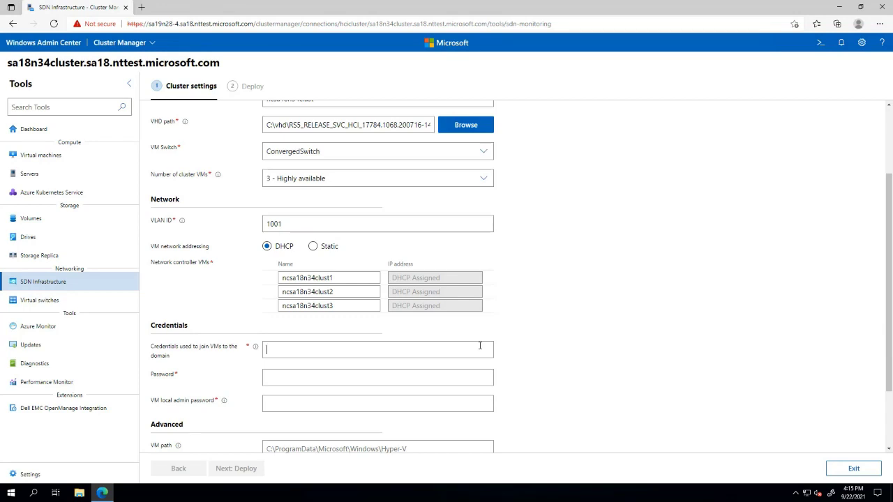
pyautogui.write('sa18\\george')
pyautogui.press('Tab')
pyautogui.write('••••••')
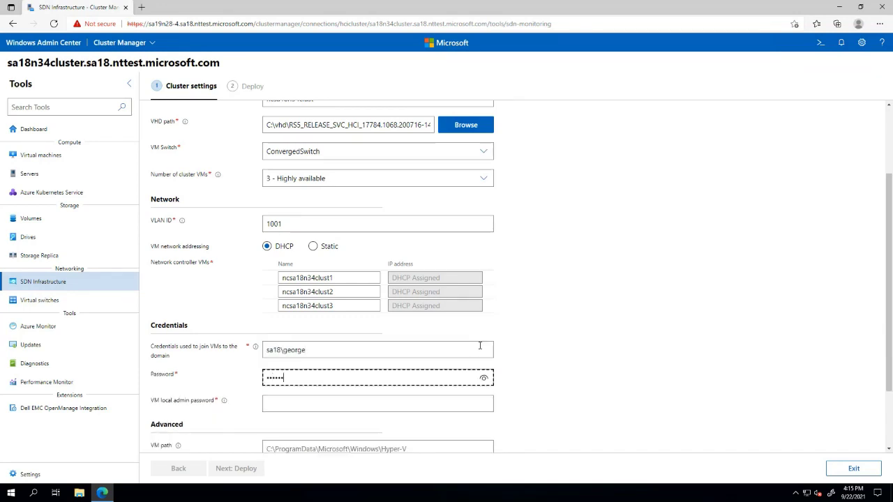
pyautogui.write('••')
pyautogui.press('Tab')
pyautogui.write('••••••••')
pyautogui.press('Tab')
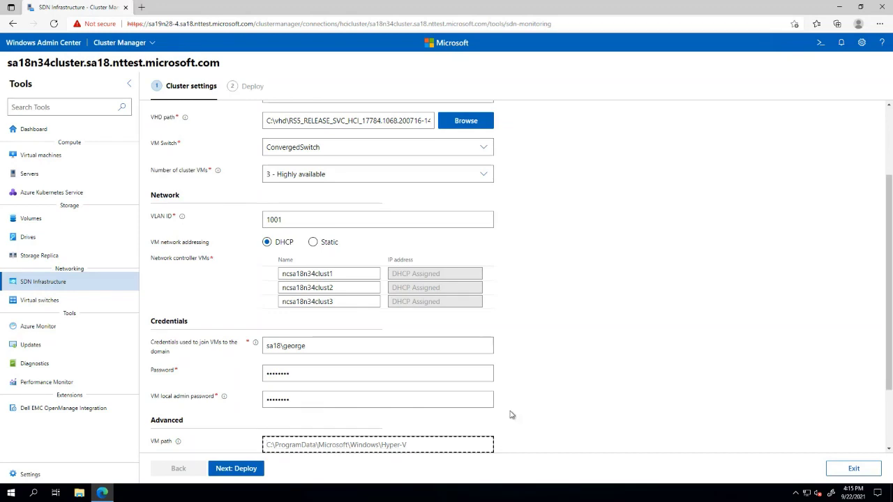
# Deploy the Network Controller with the default VM path and MAC address pool, and finish the wizard once all deployment tasks are complete
pyautogui.scroll(-2, 510, 415)
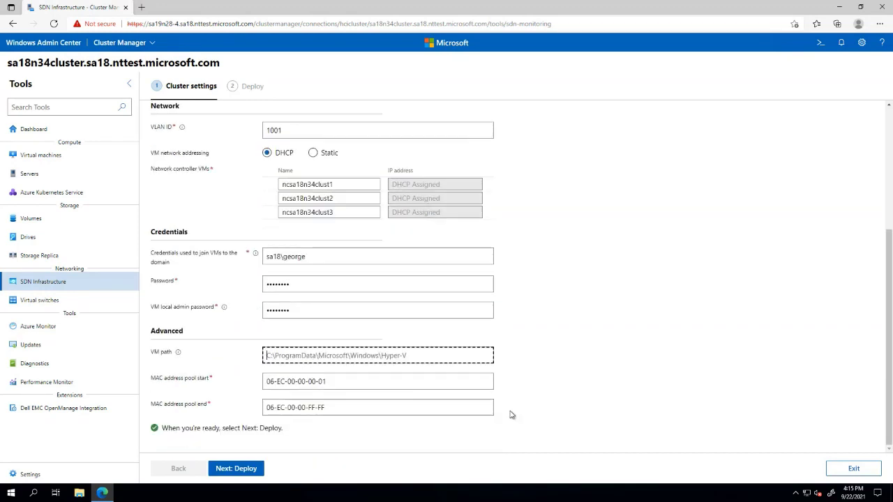
pyautogui.click(250, 473)
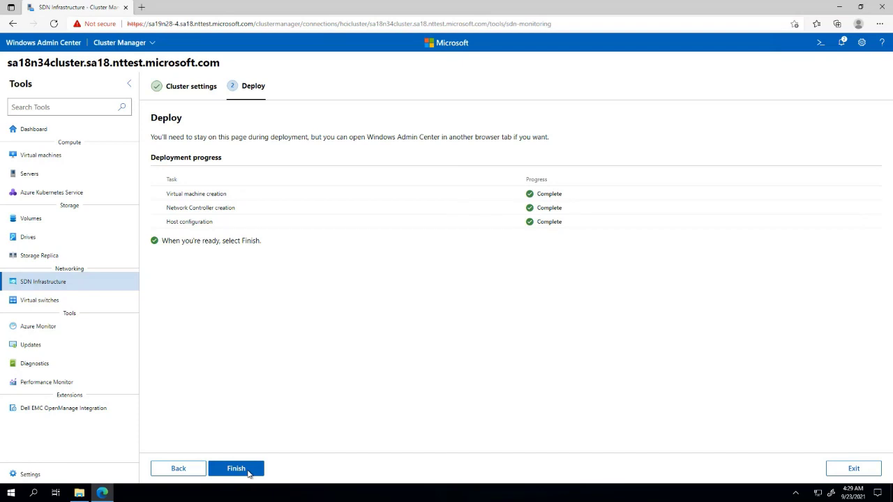
pyautogui.click(236, 469)
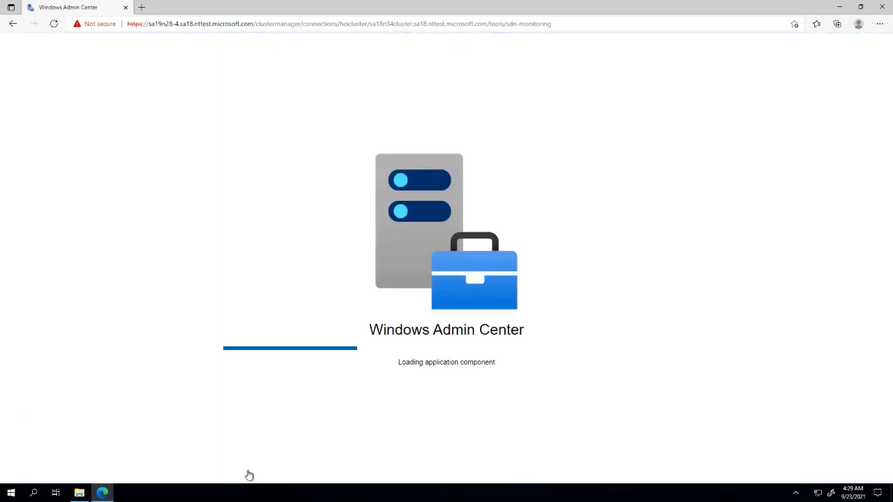